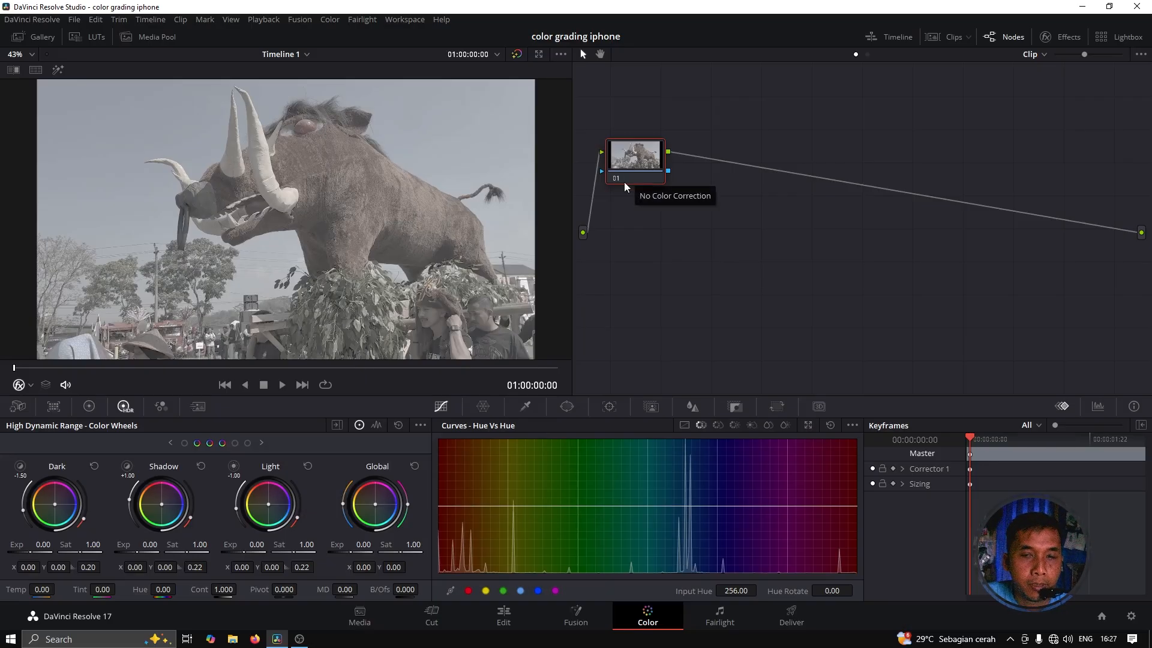
# Examine the ungraded timeline clips by switching between their thumbnails, returning to the first clip and hiding the thumbnails
pyautogui.click(942, 40)
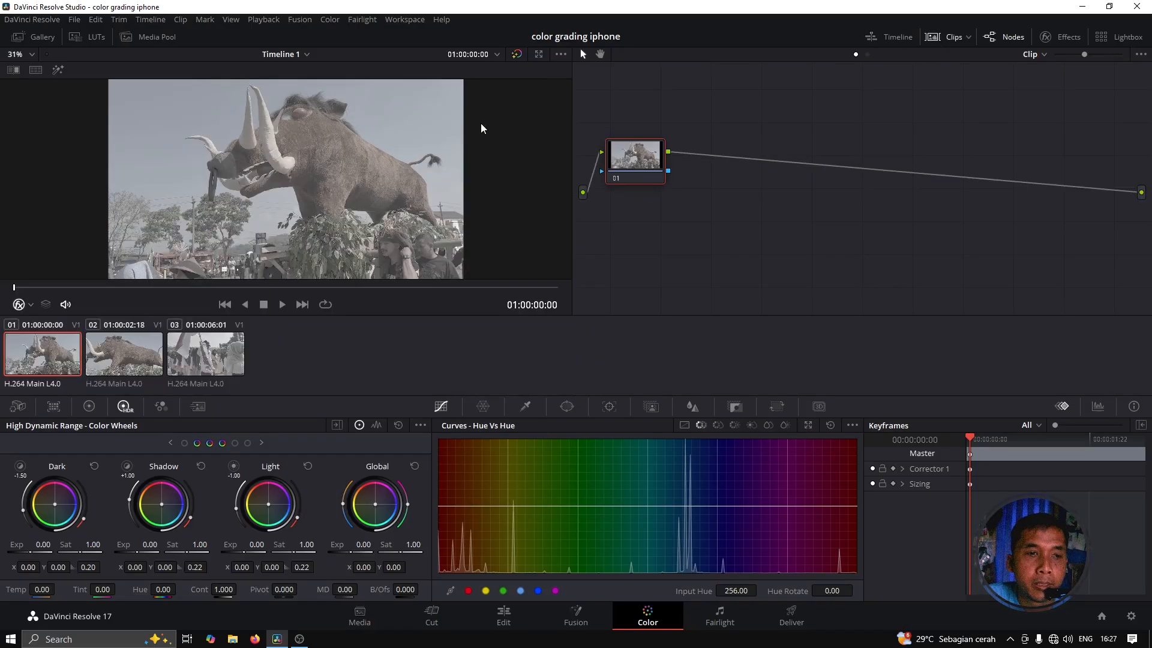
pyautogui.click(127, 361)
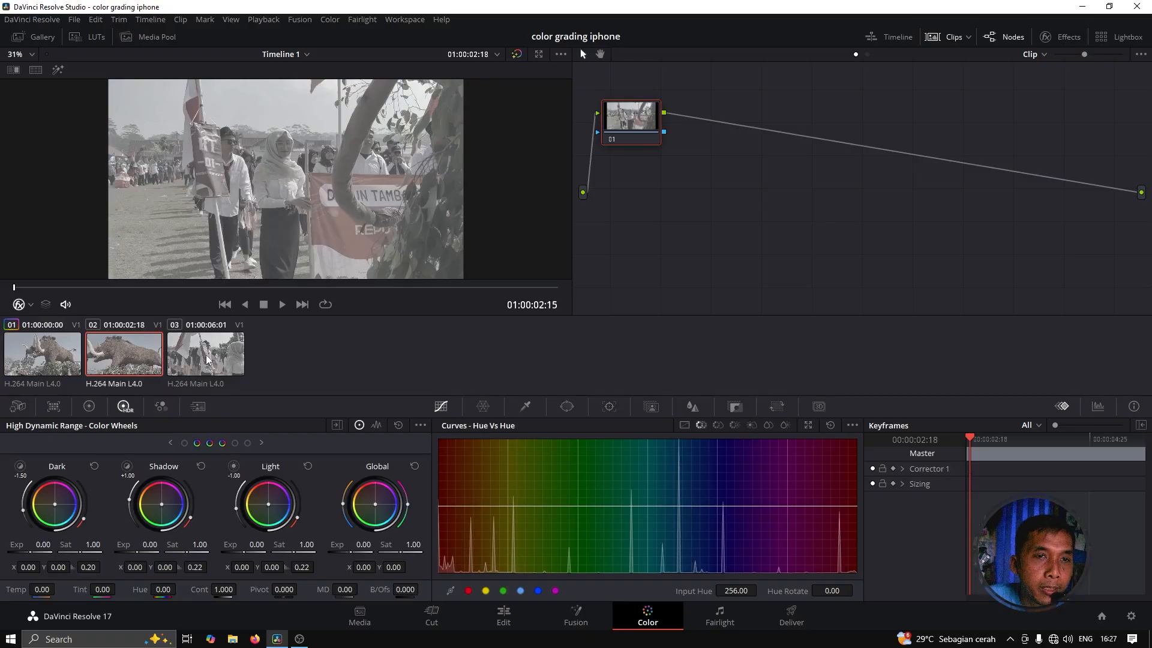
pyautogui.click(65, 351)
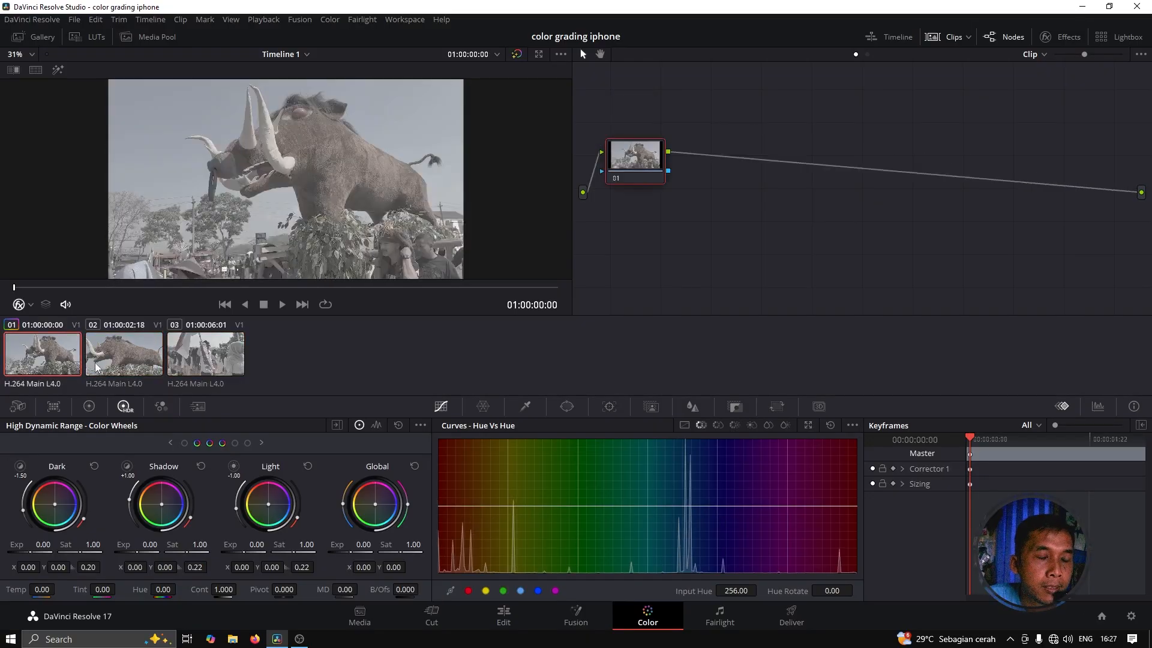
pyautogui.click(189, 359)
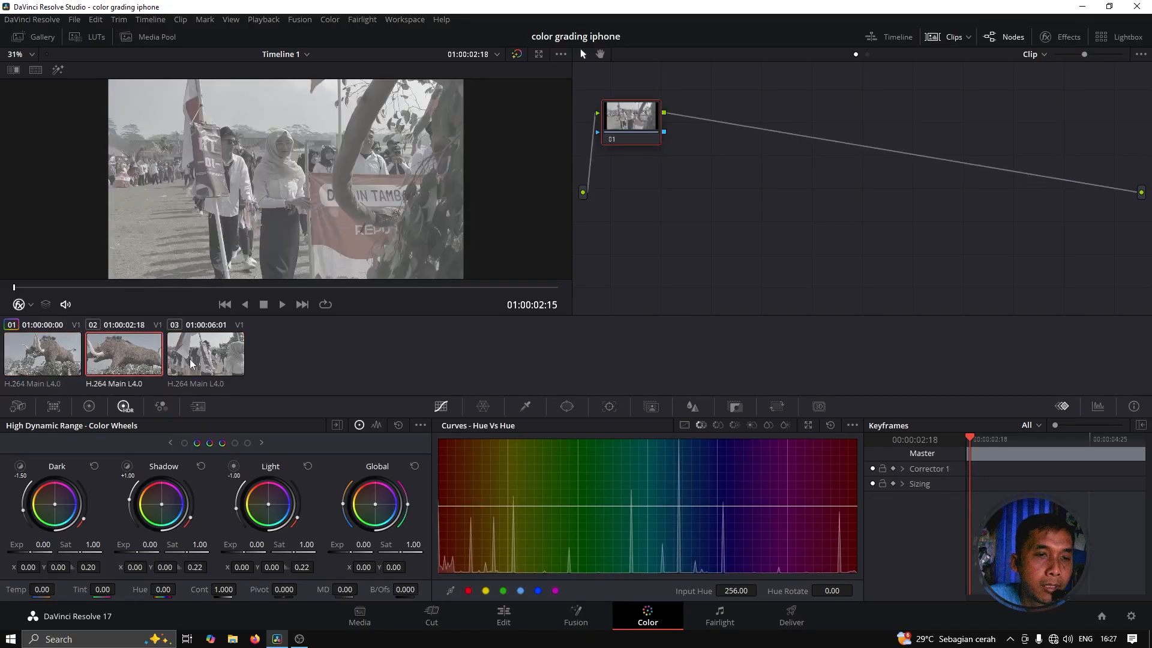
pyautogui.click(119, 359)
pyautogui.click(74, 361)
pyautogui.click(123, 351)
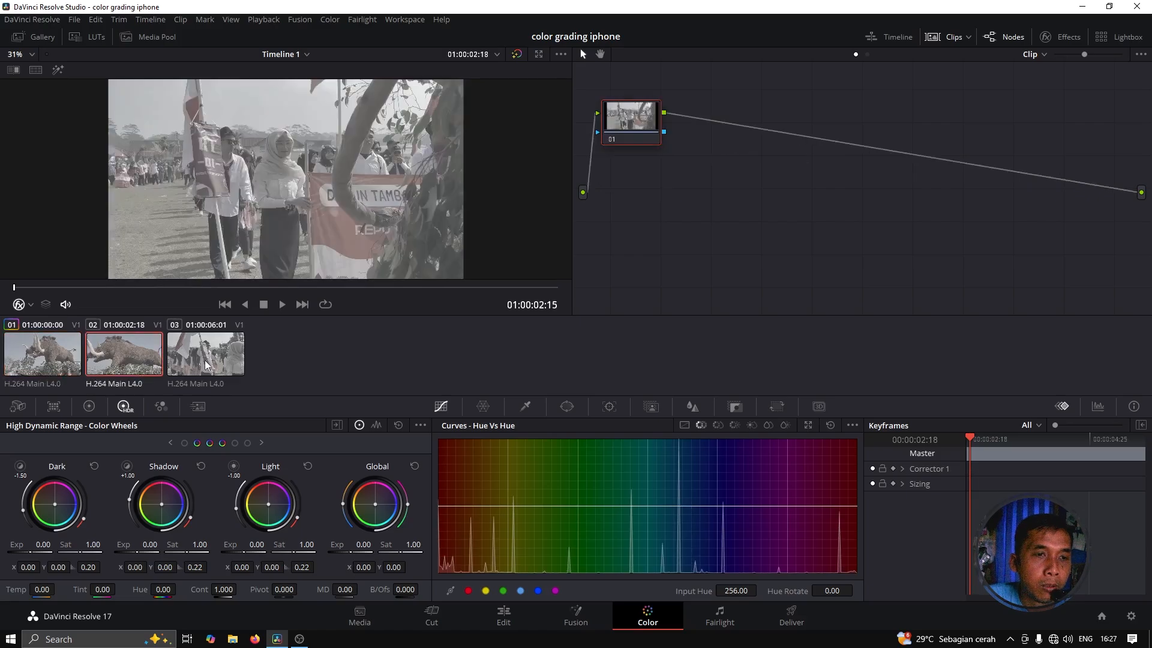
pyautogui.click(204, 360)
pyautogui.click(148, 363)
pyautogui.click(48, 354)
pyautogui.click(129, 341)
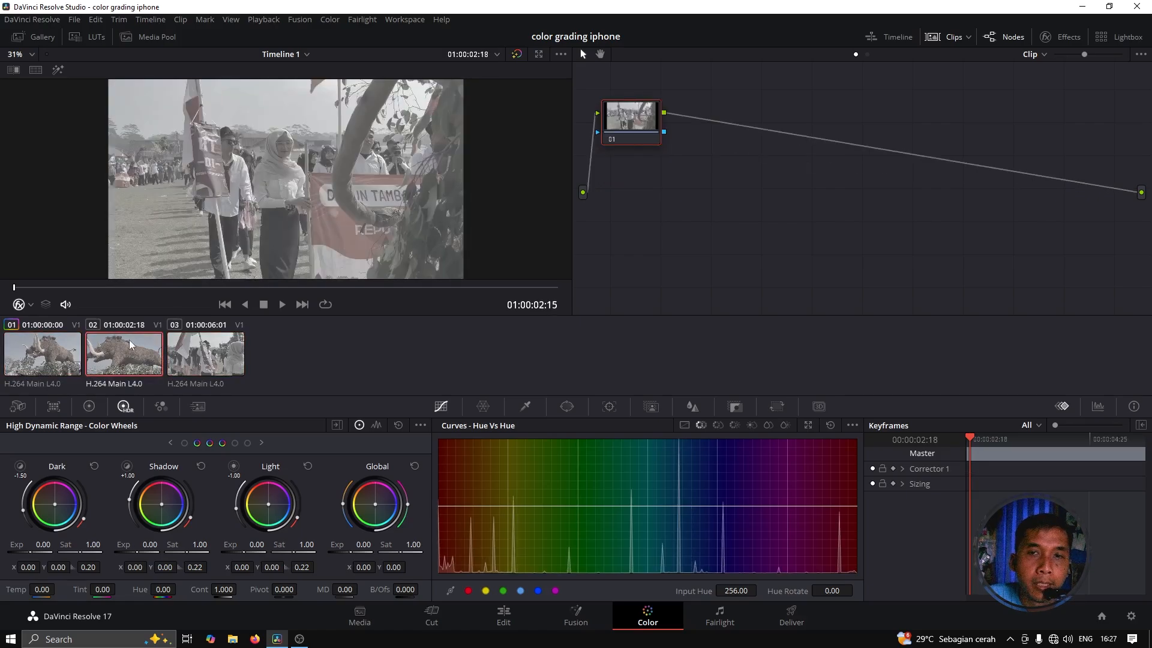
pyautogui.click(60, 352)
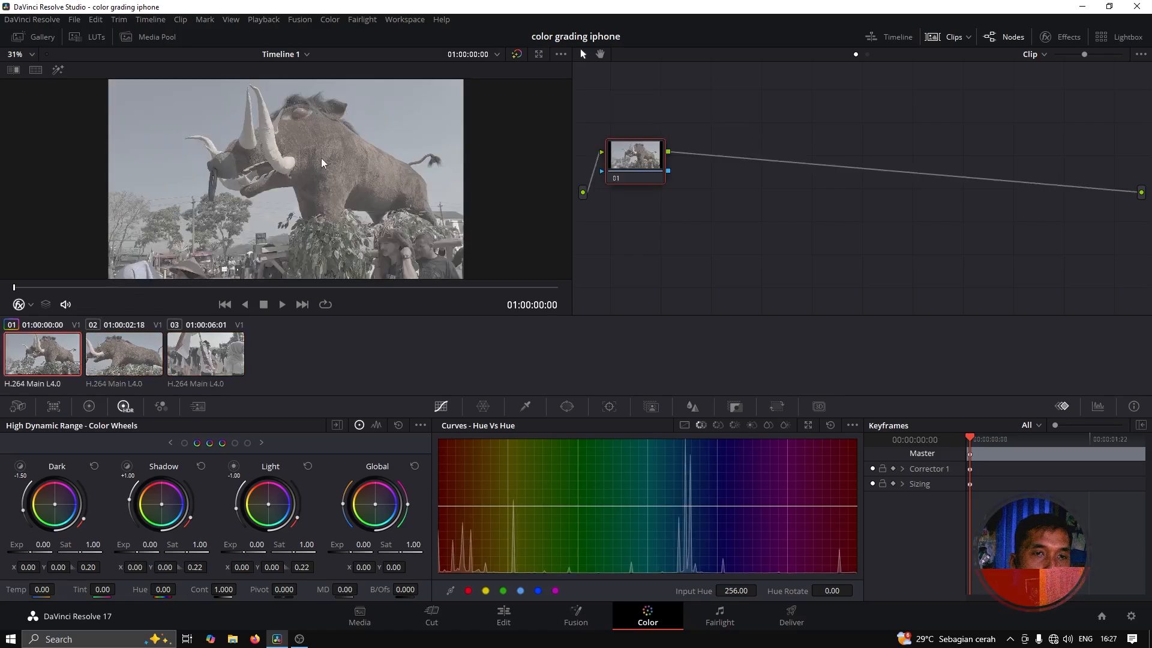
pyautogui.click(946, 37)
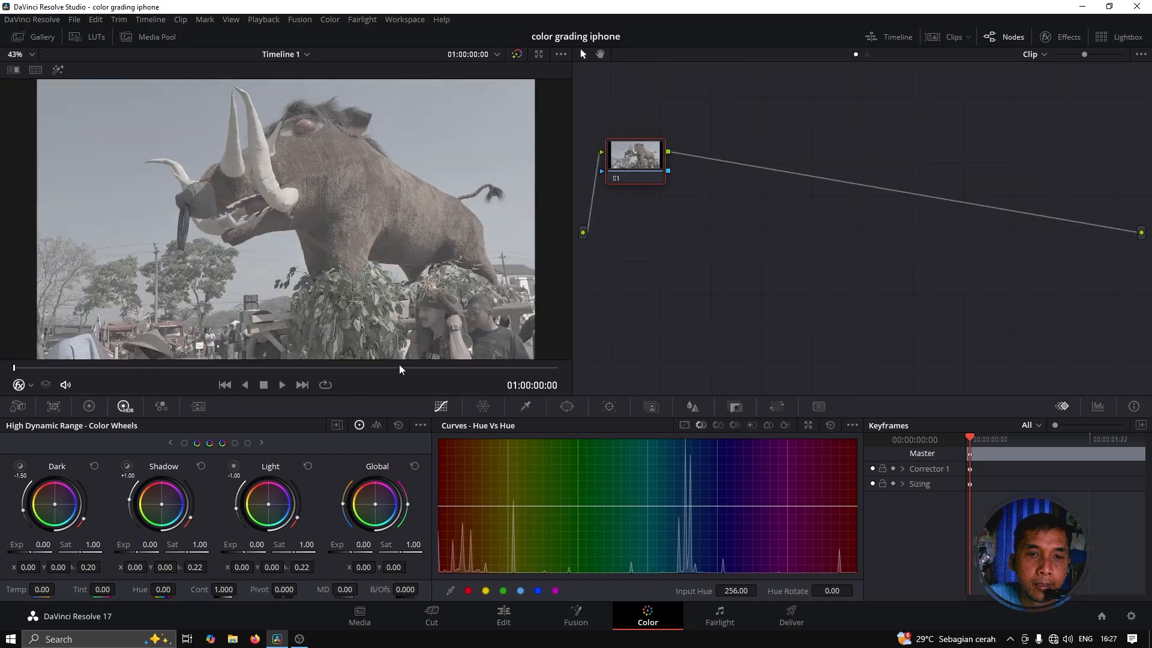
# Reposition node 01 slightly and add two serial nodes after it
pyautogui.moveTo(637, 170)
pyautogui.mouseDown()
pyautogui.moveTo(655, 145)
pyautogui.moveTo(657, 169)
pyautogui.moveTo(658, 142)
pyautogui.moveTo(654, 157)
pyautogui.mouseUp()
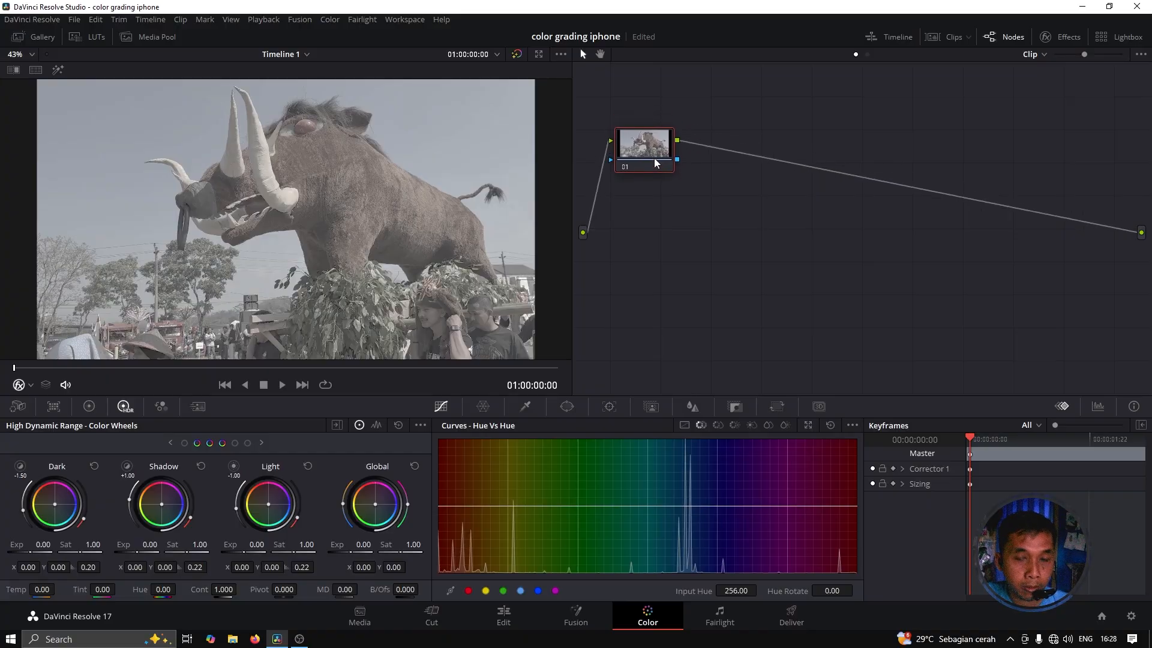
pyautogui.hotkey('alt', 's')
pyautogui.hotkey('alt', 's')
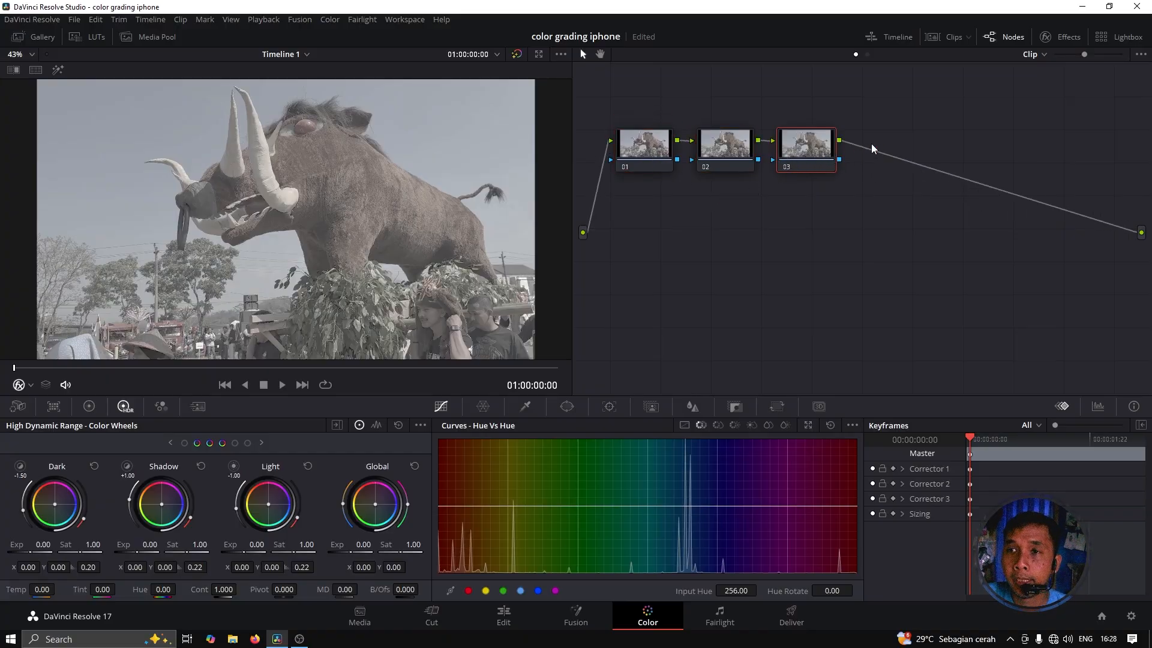
# Apply the Color Space Transform effect to node 01 and label that node "cst"
pyautogui.click(1063, 37)
pyautogui.scroll(-2, 966, 270)
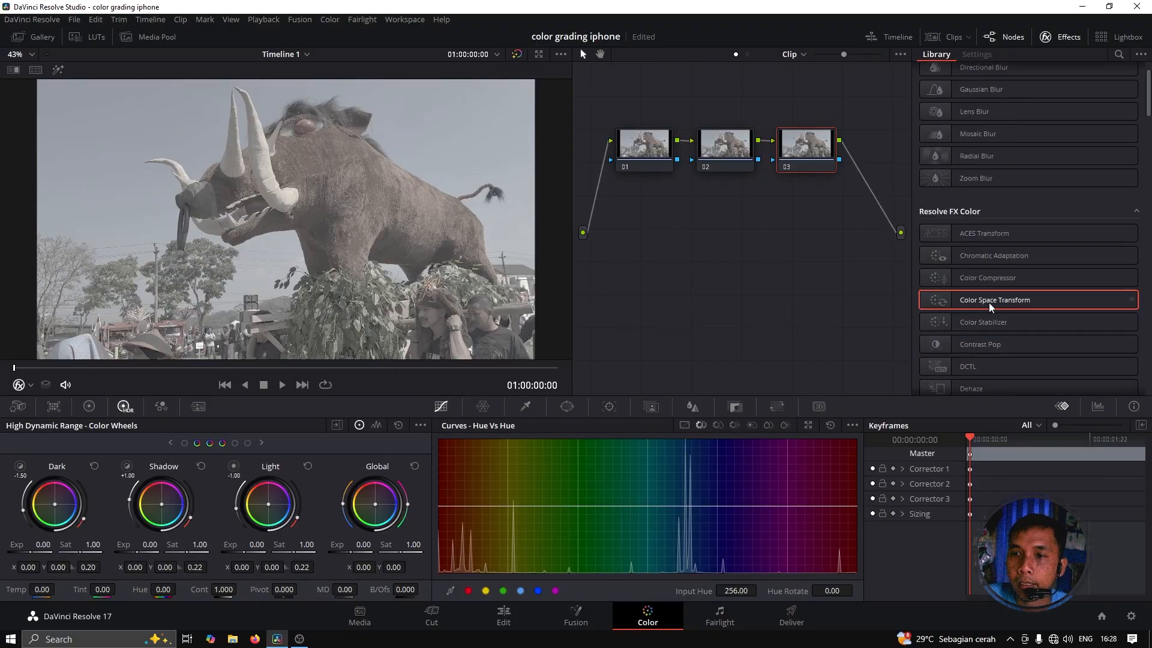
pyautogui.moveTo(993, 302); pyautogui.dragTo(629, 125)
pyautogui.rightClick(626, 118)
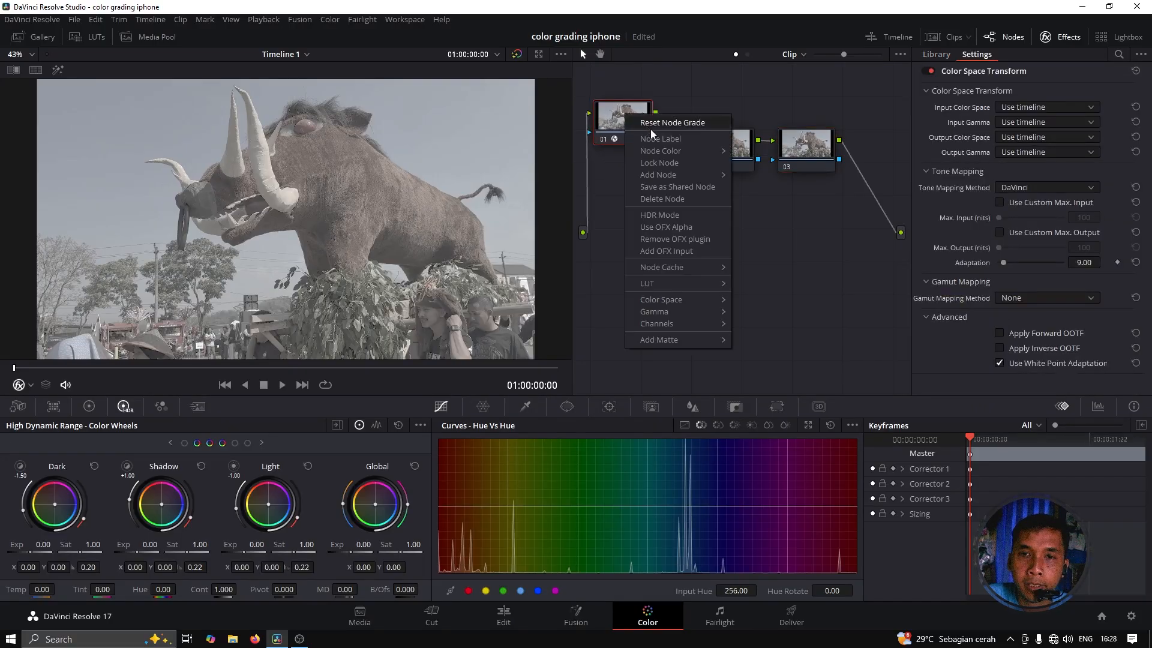
pyautogui.click(658, 145)
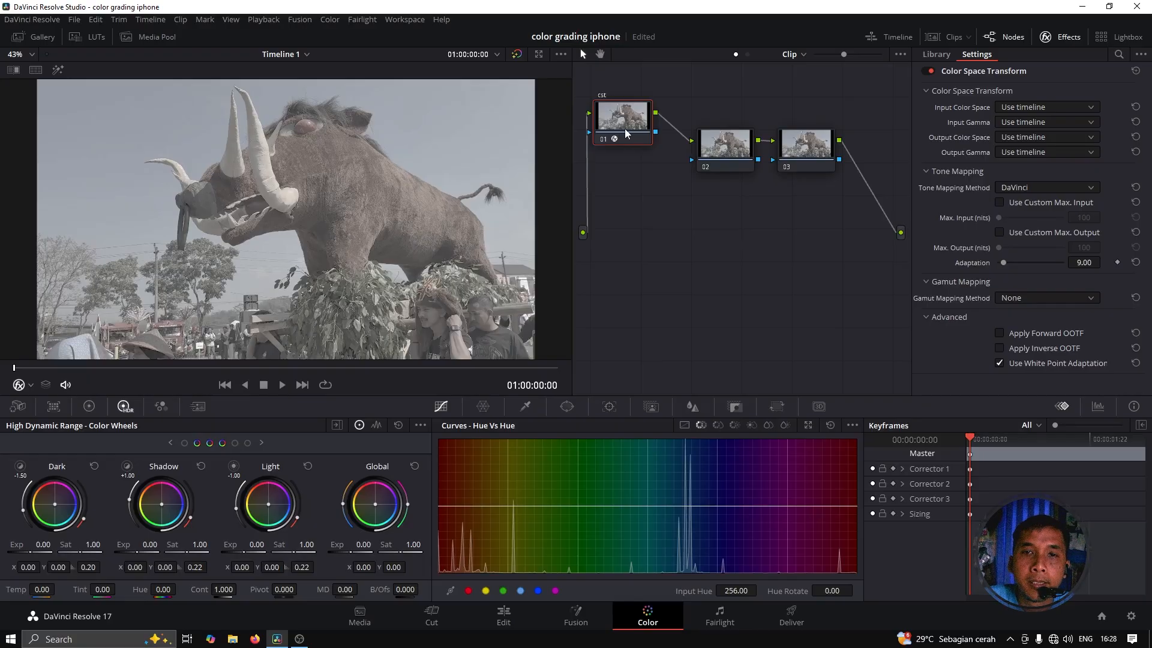
# Rearrange the node graph so nodes 02 and 03 sit side by side, slightly lower than the cst node
pyautogui.moveTo(621, 112); pyautogui.dragTo(637, 114)
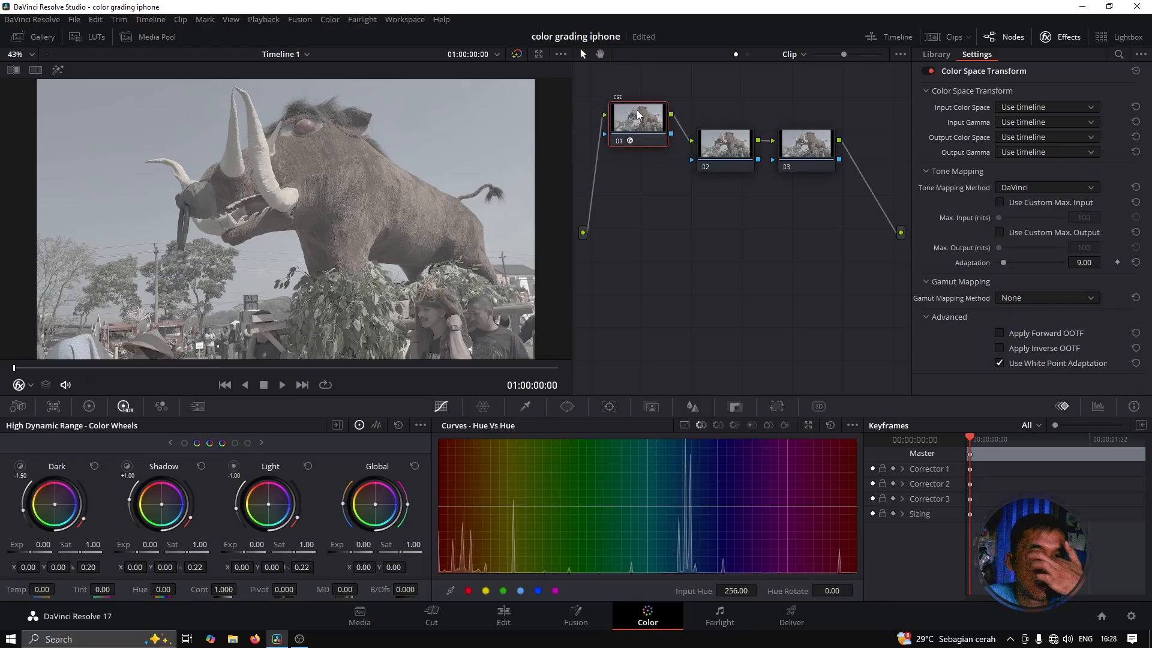
pyautogui.moveTo(637, 114); pyautogui.dragTo(633, 113)
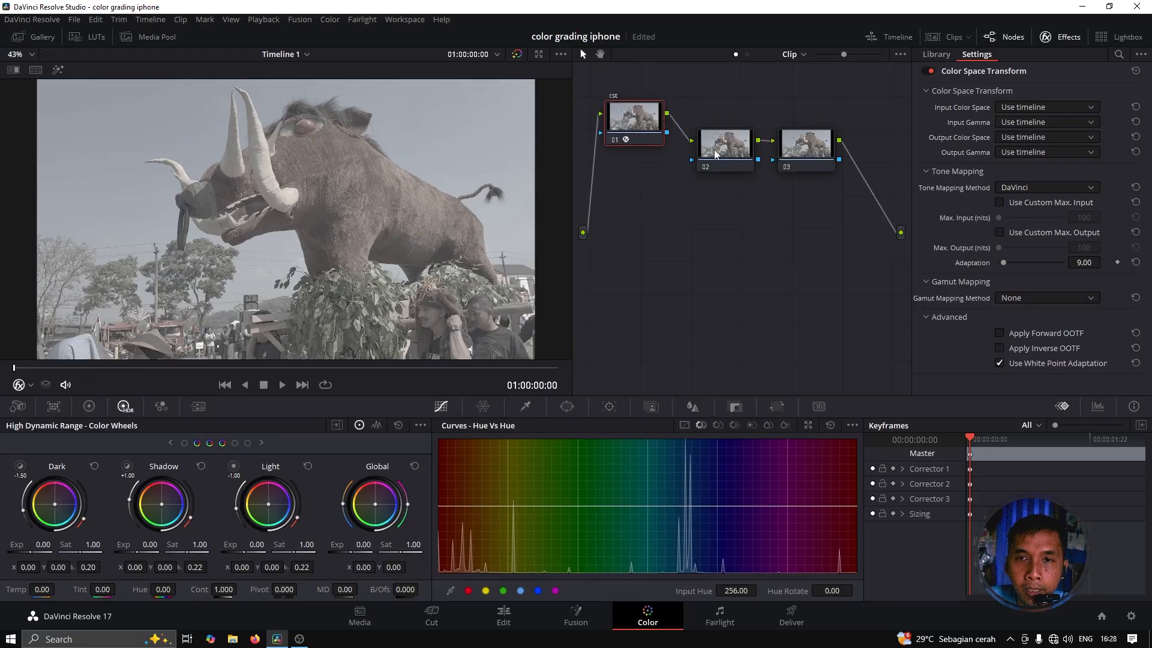
pyautogui.moveTo(820, 148); pyautogui.dragTo(836, 150)
pyautogui.moveTo(748, 152); pyautogui.dragTo(721, 165)
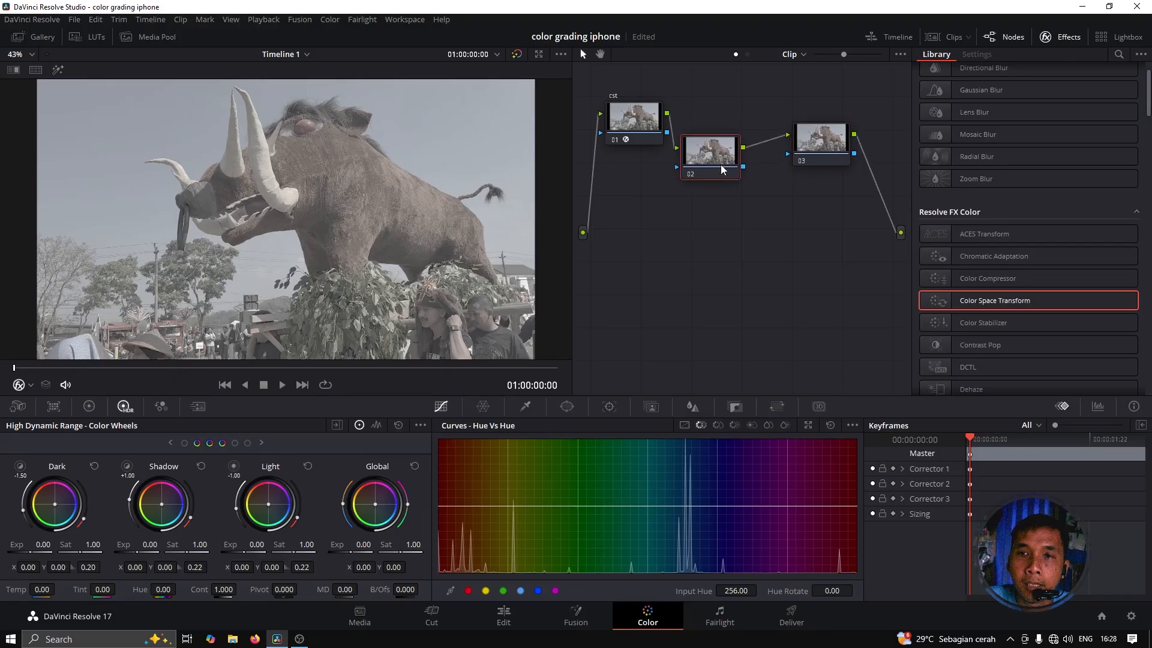
pyautogui.moveTo(831, 149); pyautogui.dragTo(802, 157)
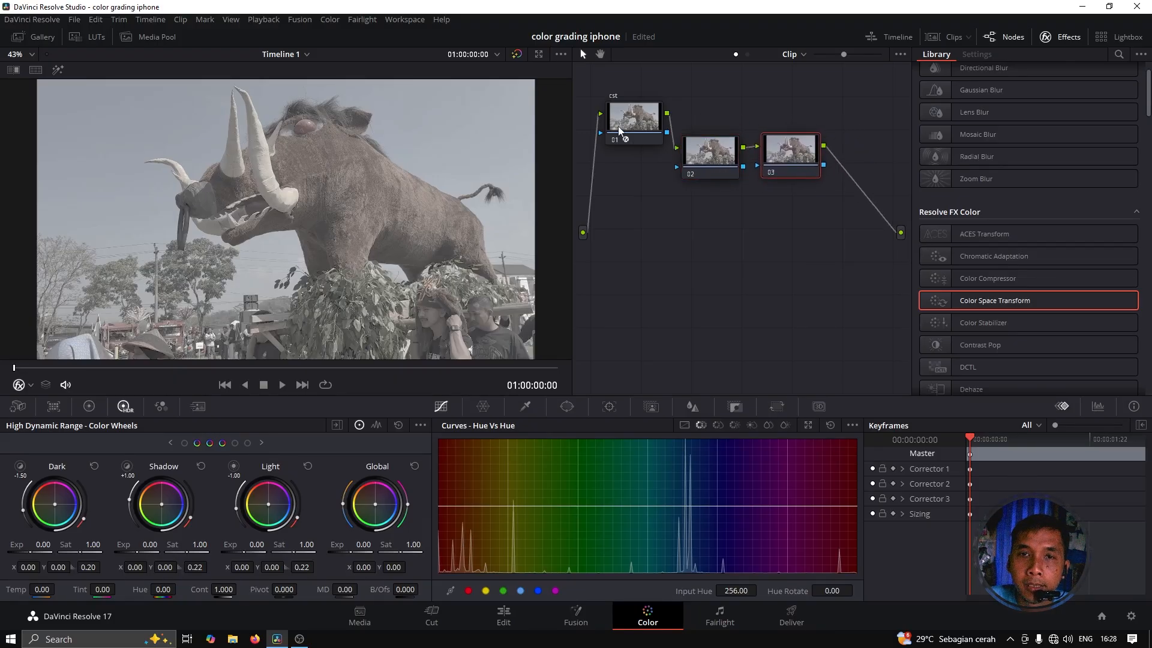
# Set the cst node's input color space to Sony S-Gamut3.Cine in its Color Space Transform settings
pyautogui.click(618, 126)
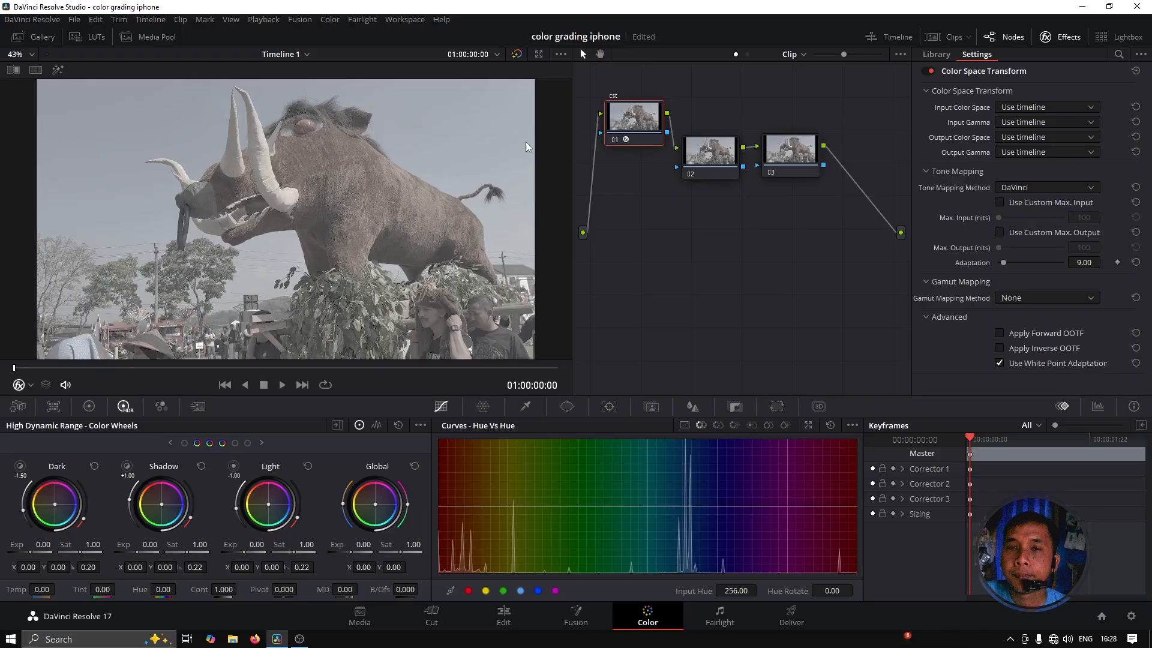
pyautogui.click(1022, 107)
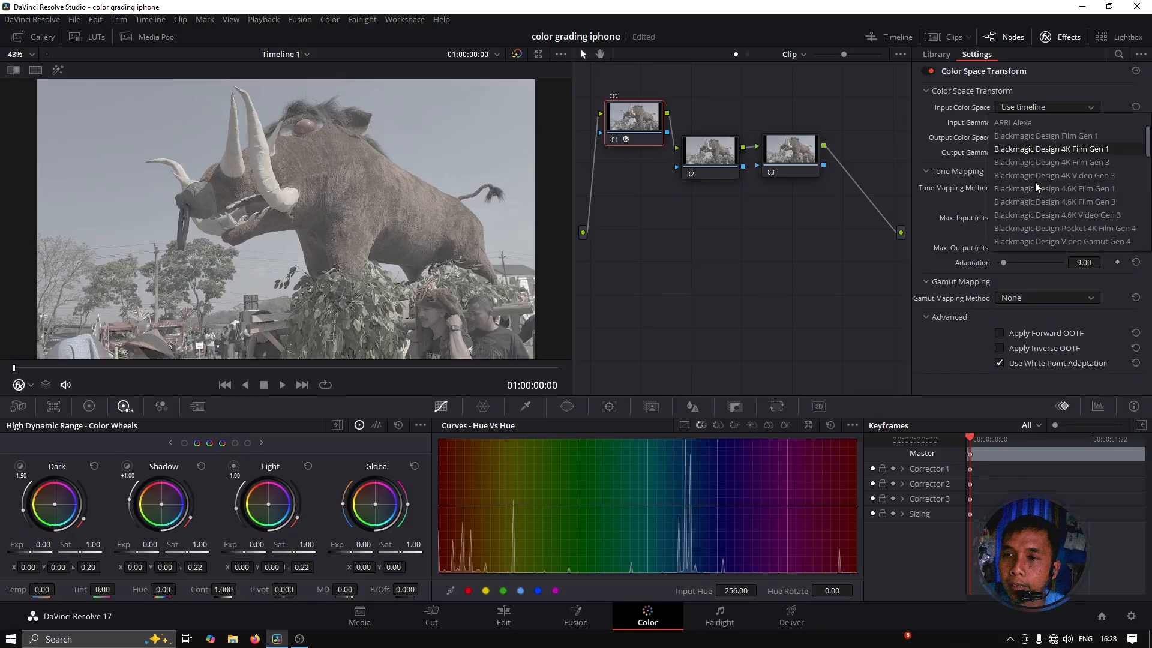
pyautogui.scroll(-10, 1034, 182)
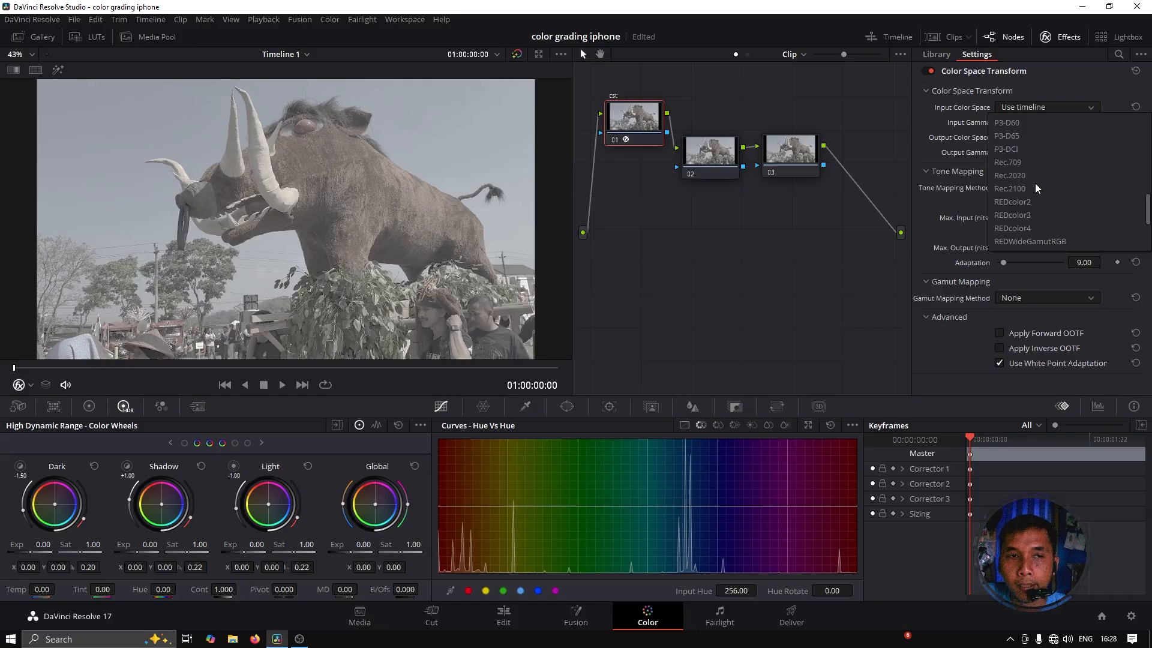
pyautogui.scroll(-3, 1035, 182)
pyautogui.scroll(-1, 1035, 182)
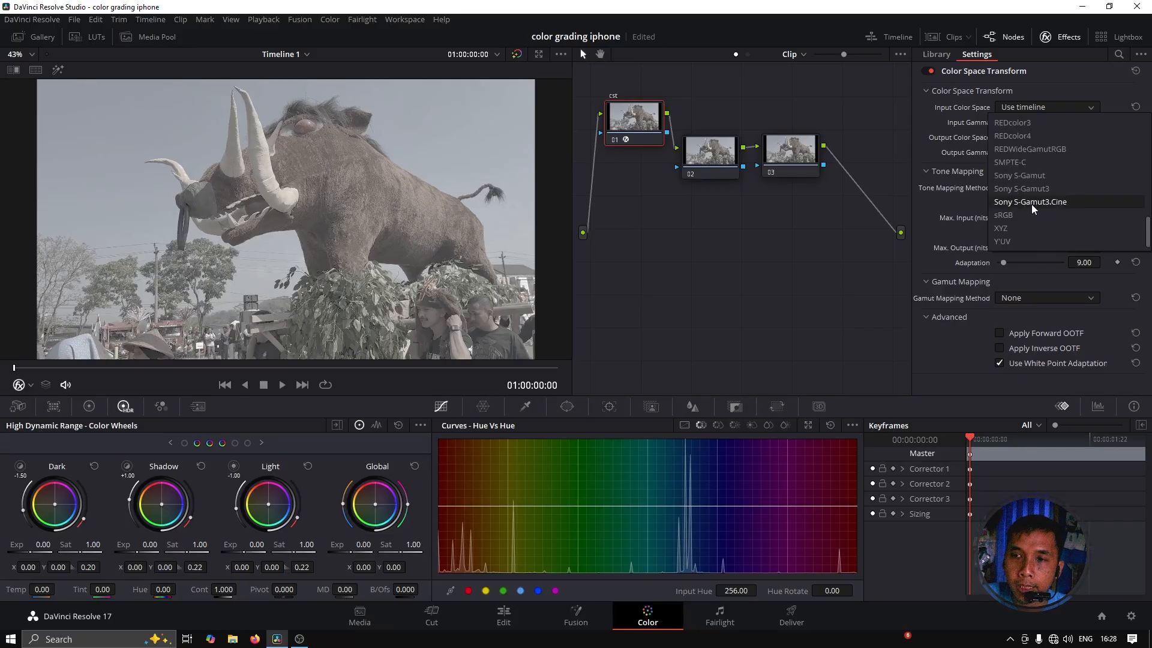
pyautogui.click(1042, 203)
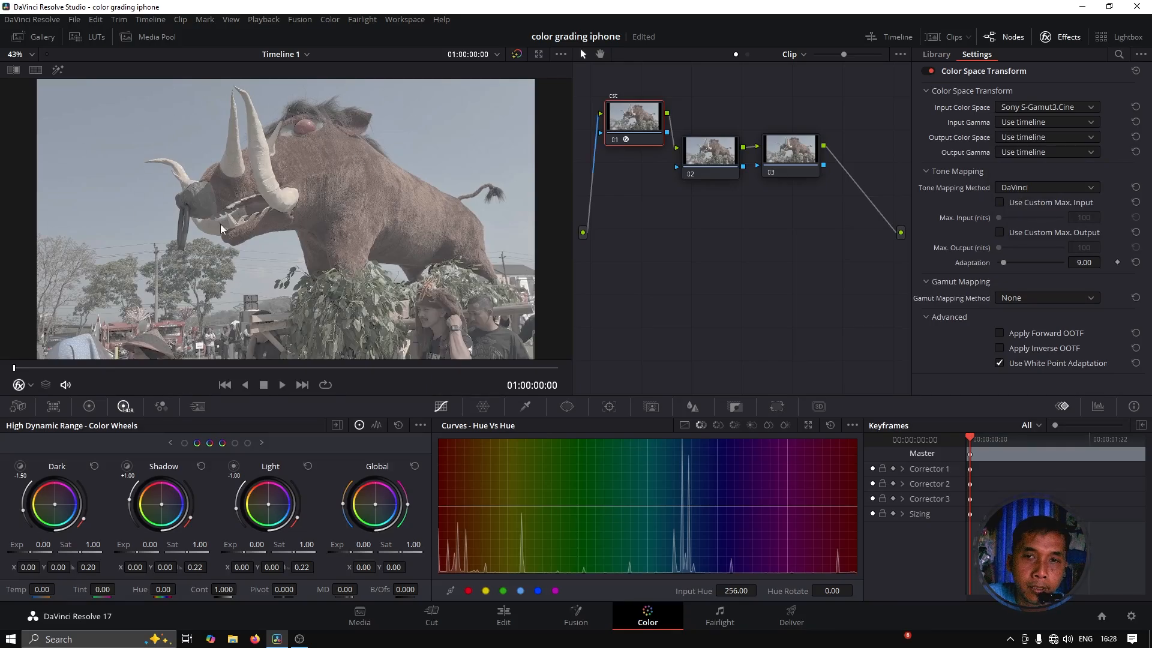
# Set the Color Space Transform's input gamma to Rec.709
pyautogui.click(1023, 125)
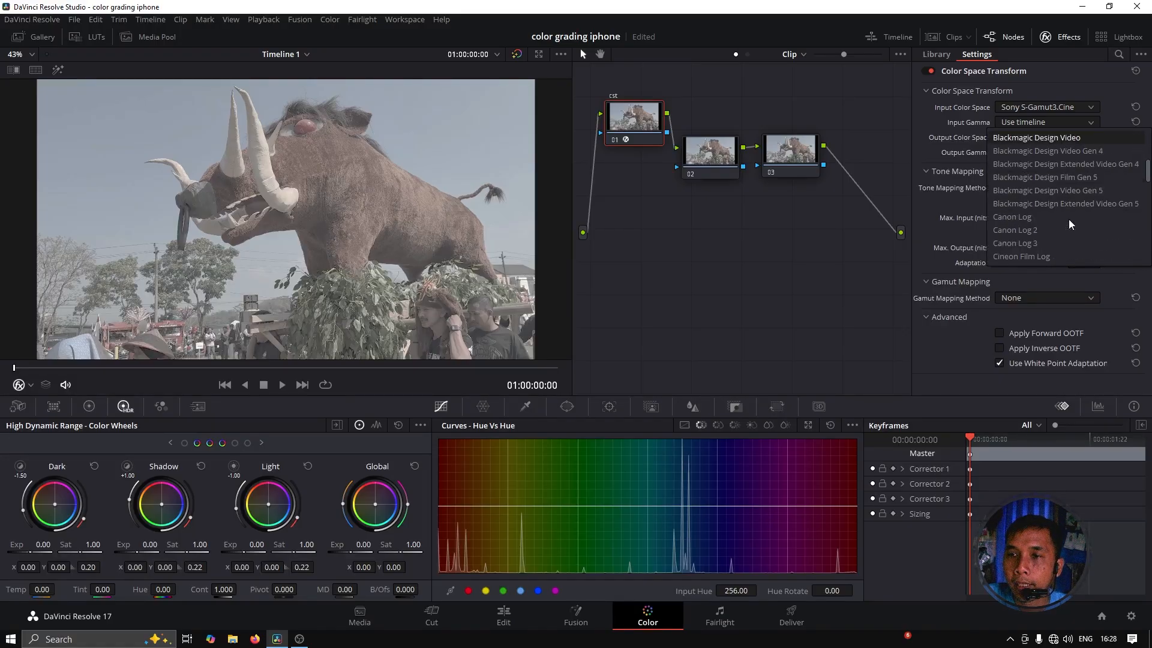
pyautogui.scroll(-5, 1068, 223)
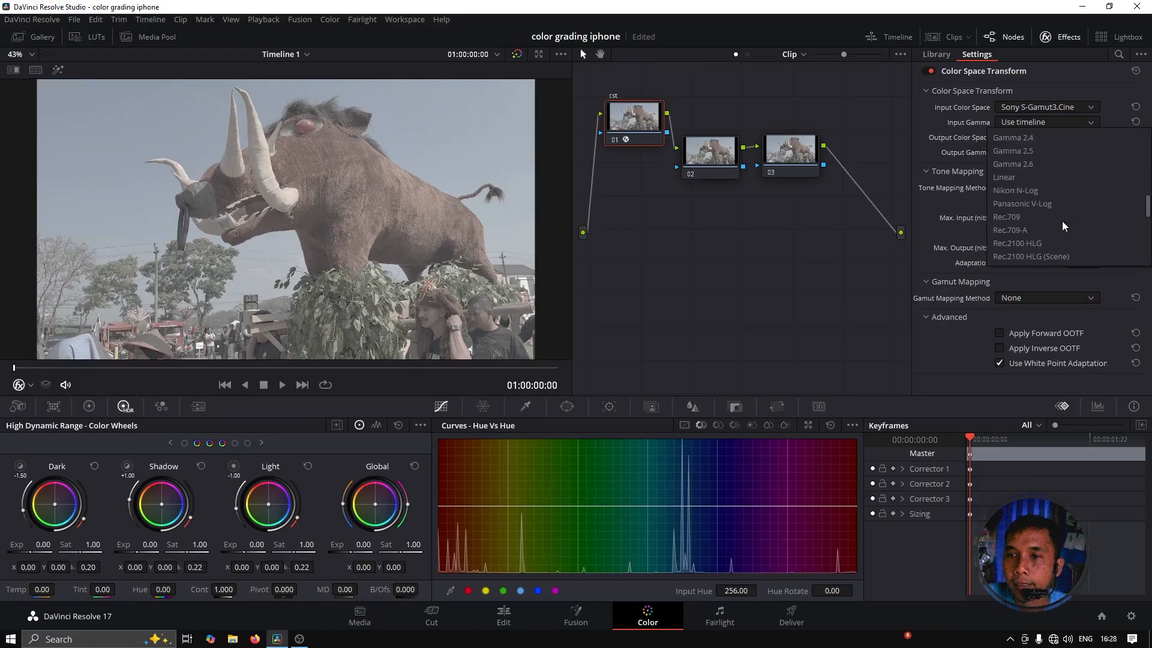
pyautogui.click(1021, 217)
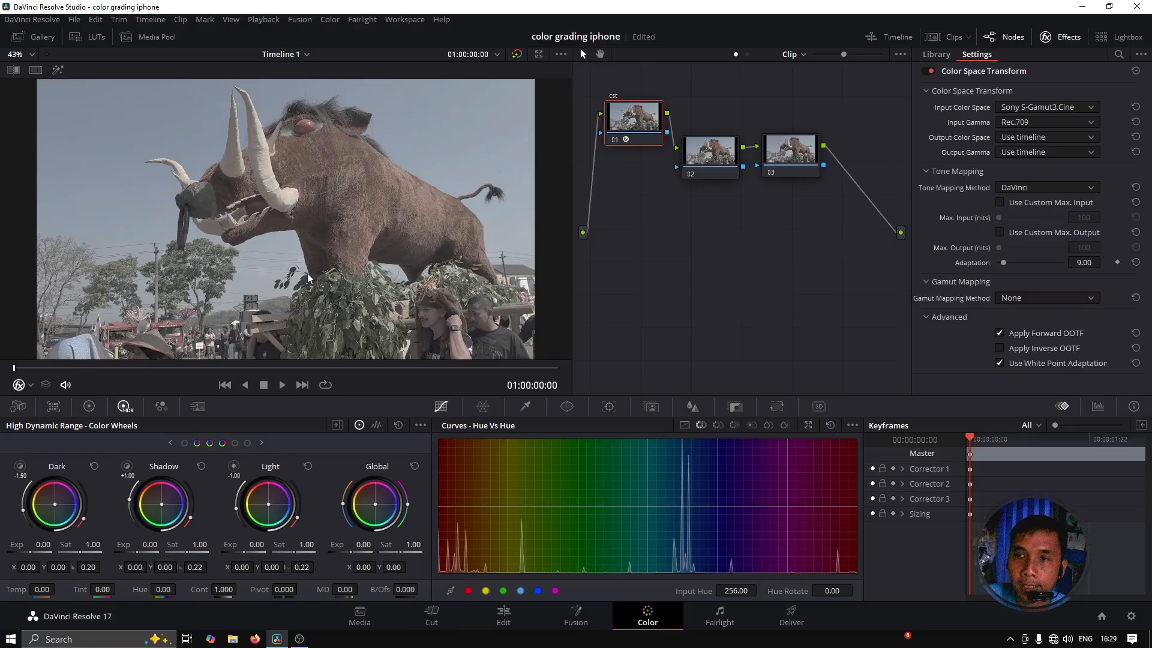
# Set the Color Space Transform's output color space to sRGB
pyautogui.click(1016, 138)
pyautogui.scroll(-5, 1029, 224)
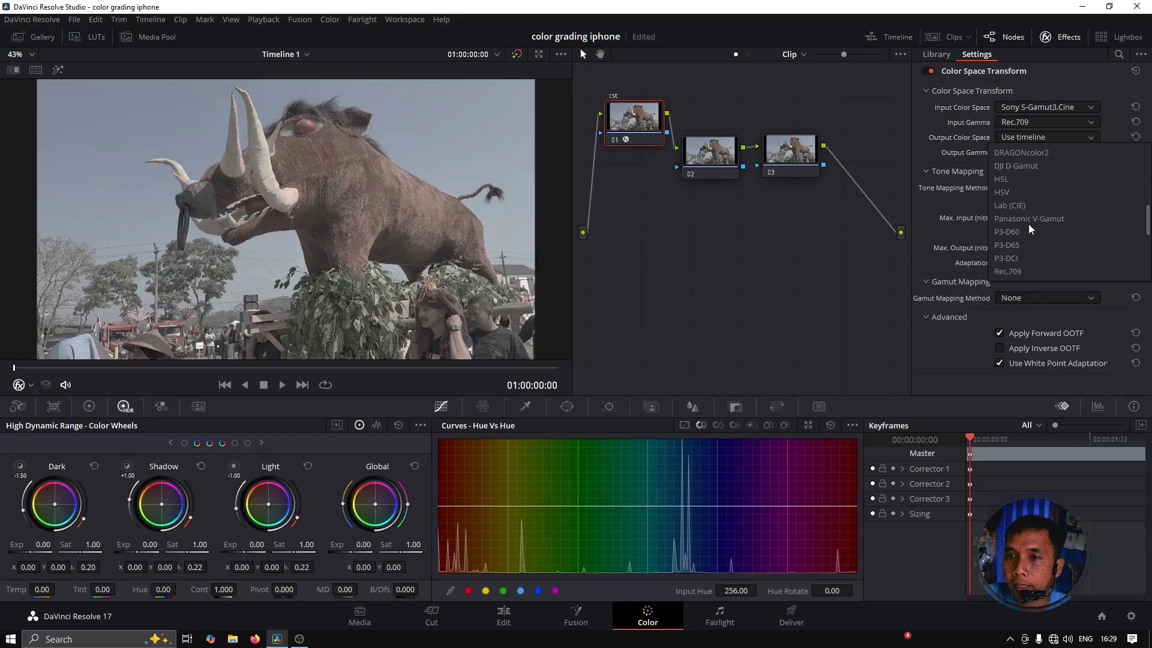
pyautogui.scroll(-3, 1029, 224)
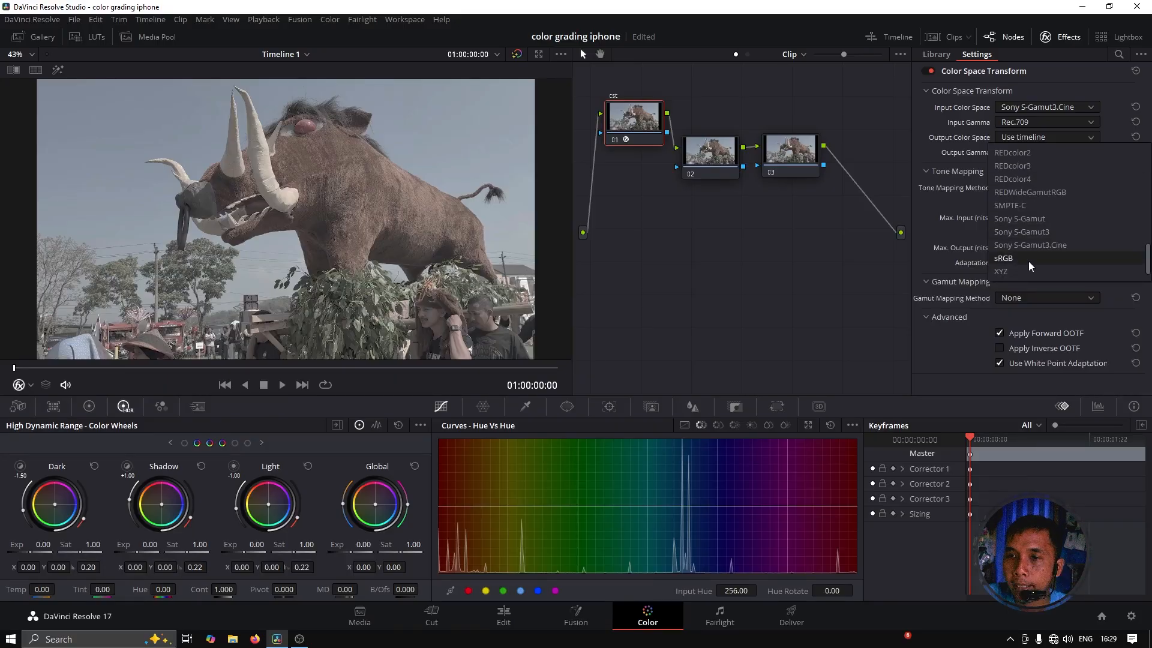
pyautogui.click(1020, 259)
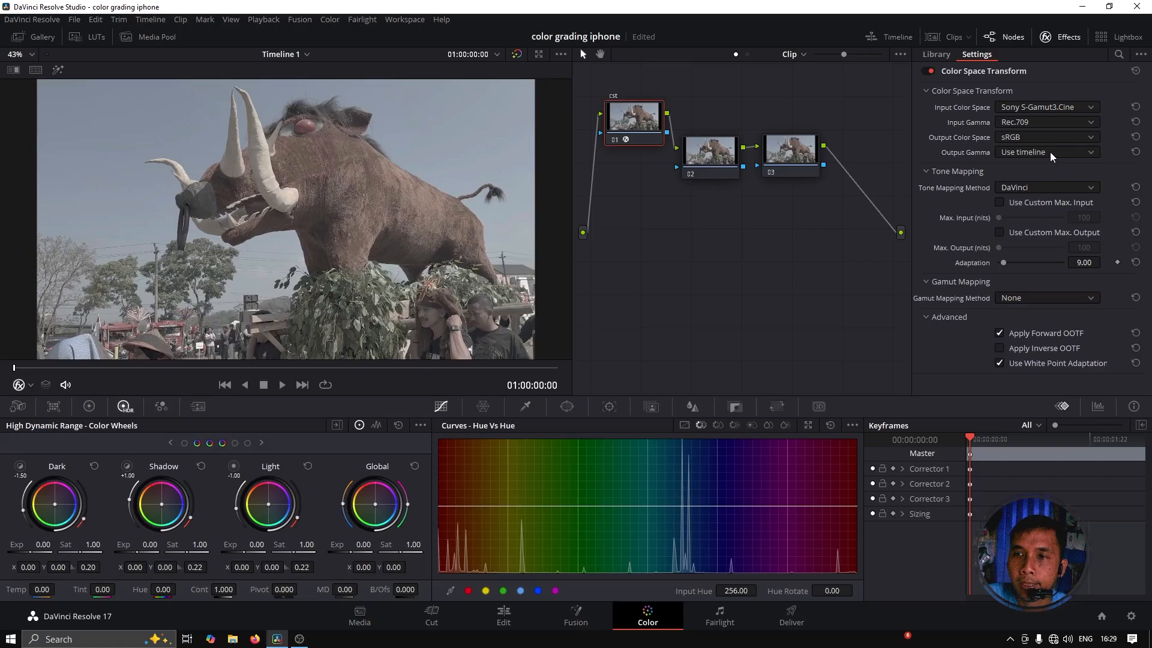
# Set the output gamma to Blackmagic Design Extended Video Gen 5 and save the project
pyautogui.click(1021, 150)
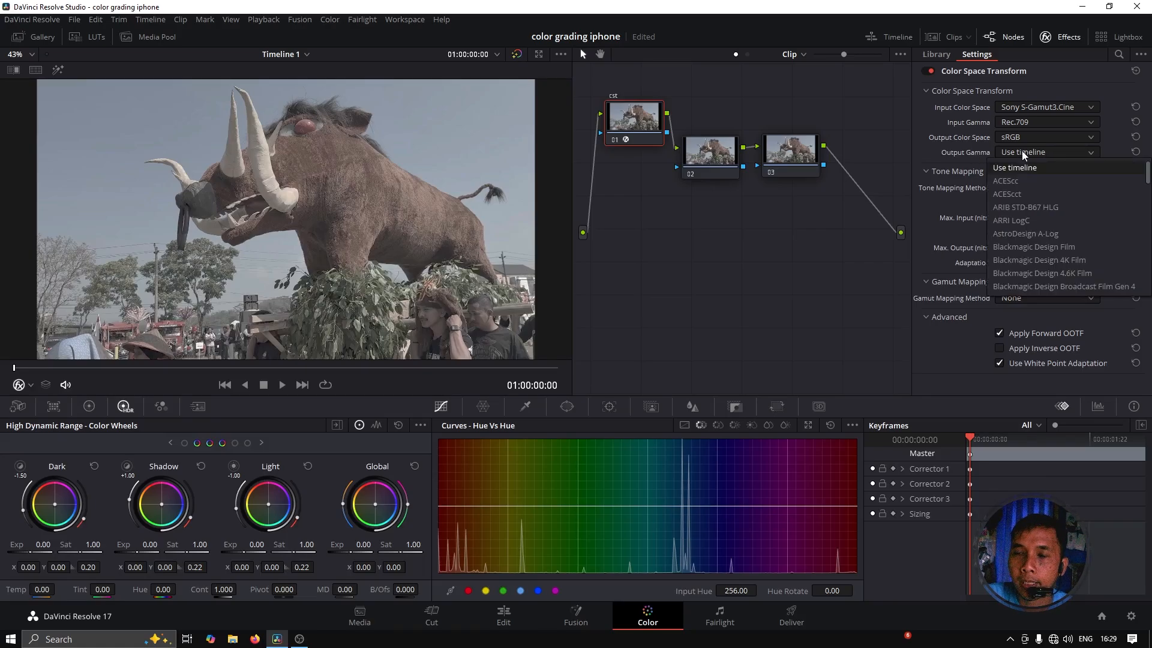
pyautogui.scroll(-3, 1027, 240)
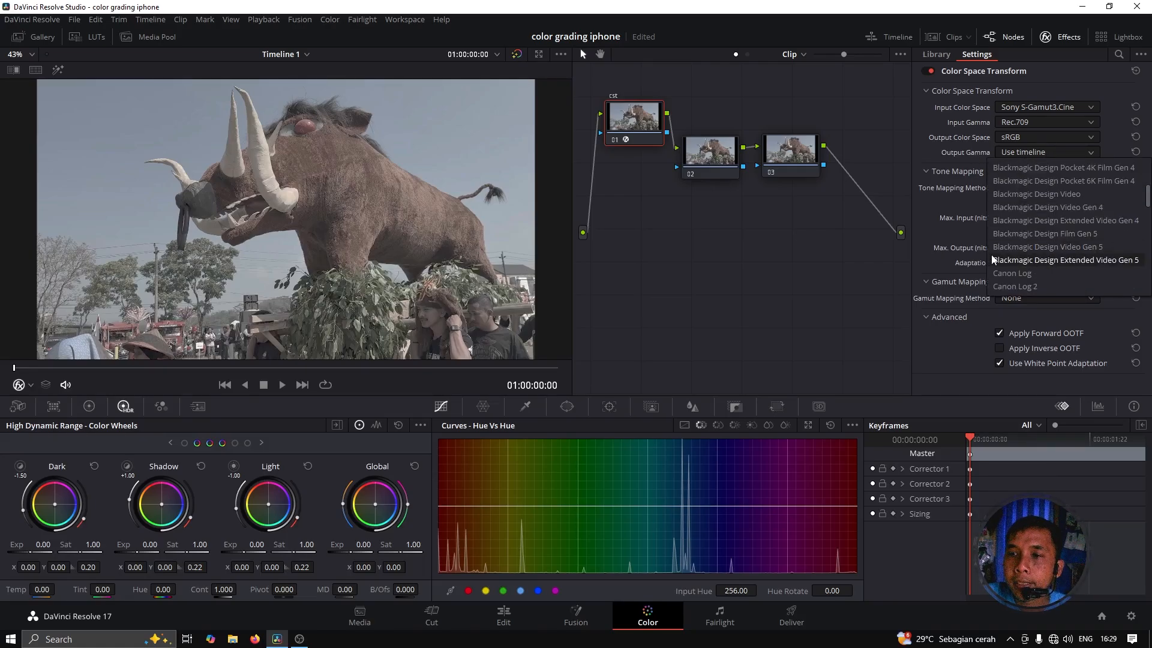
pyautogui.click(1074, 258)
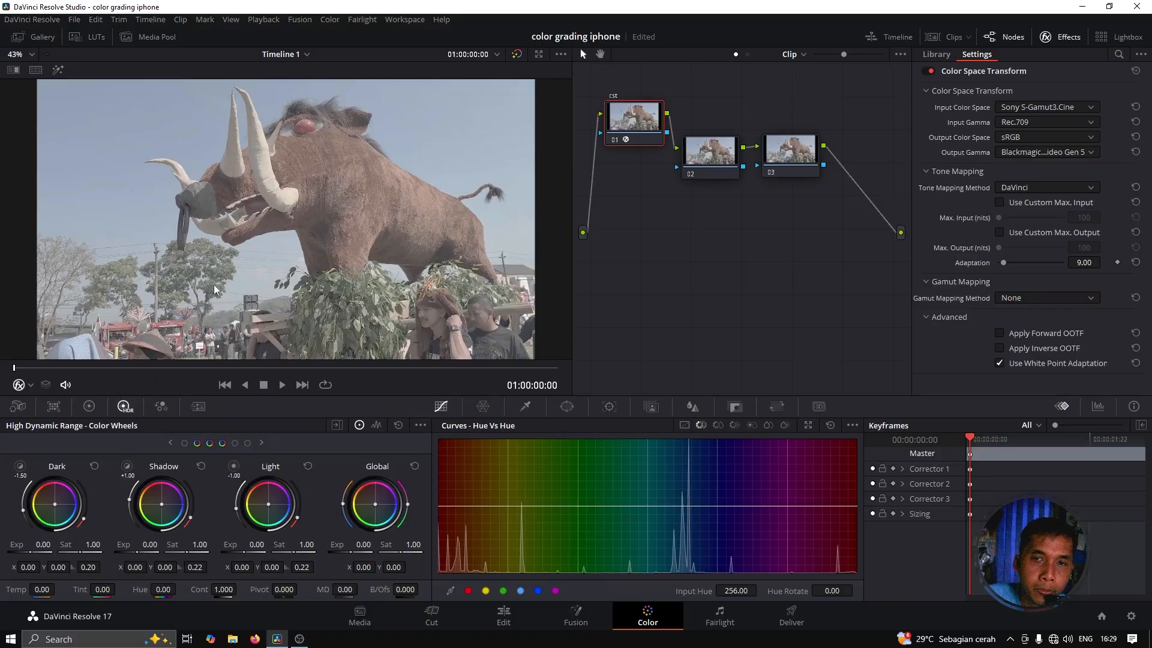
pyautogui.hotkey('ctrl', 's')
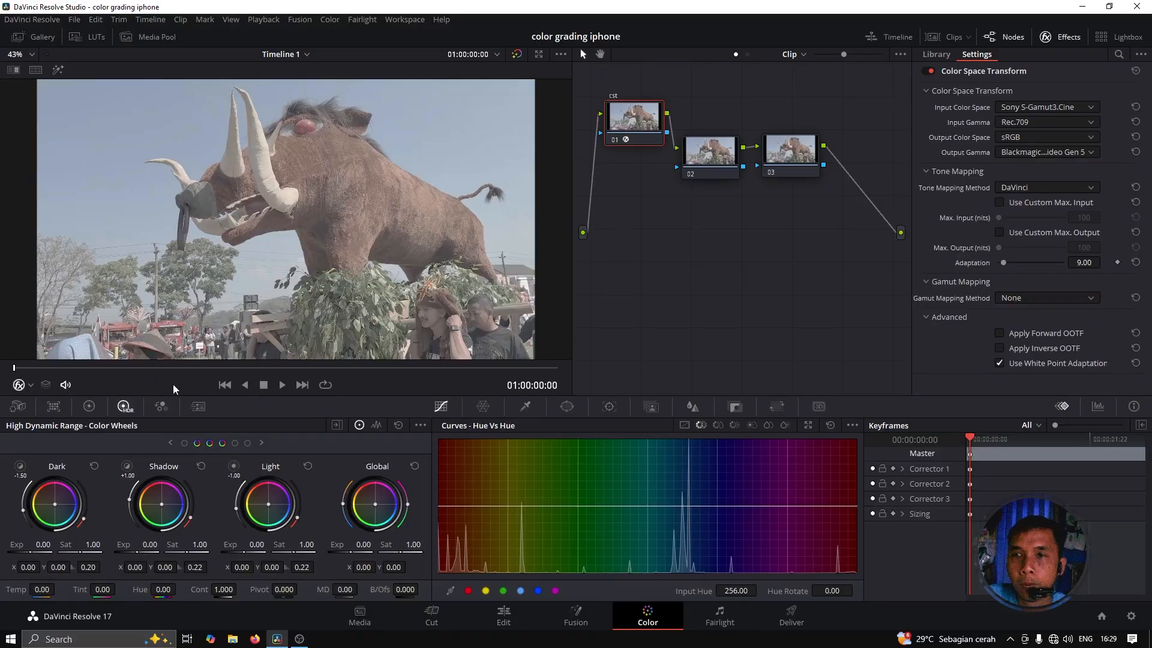
# Hide the effects library and move nodes 02 and 03 further below the cst node, keeping them side by side
pyautogui.click(1063, 36)
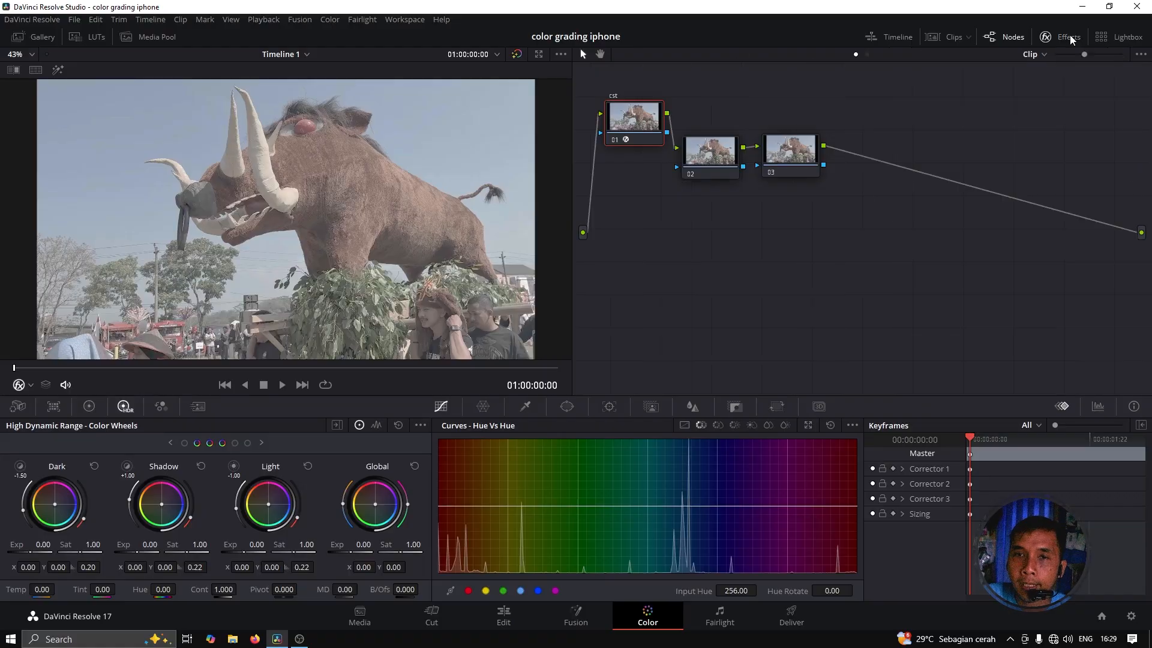
pyautogui.moveTo(705, 168); pyautogui.dragTo(712, 202)
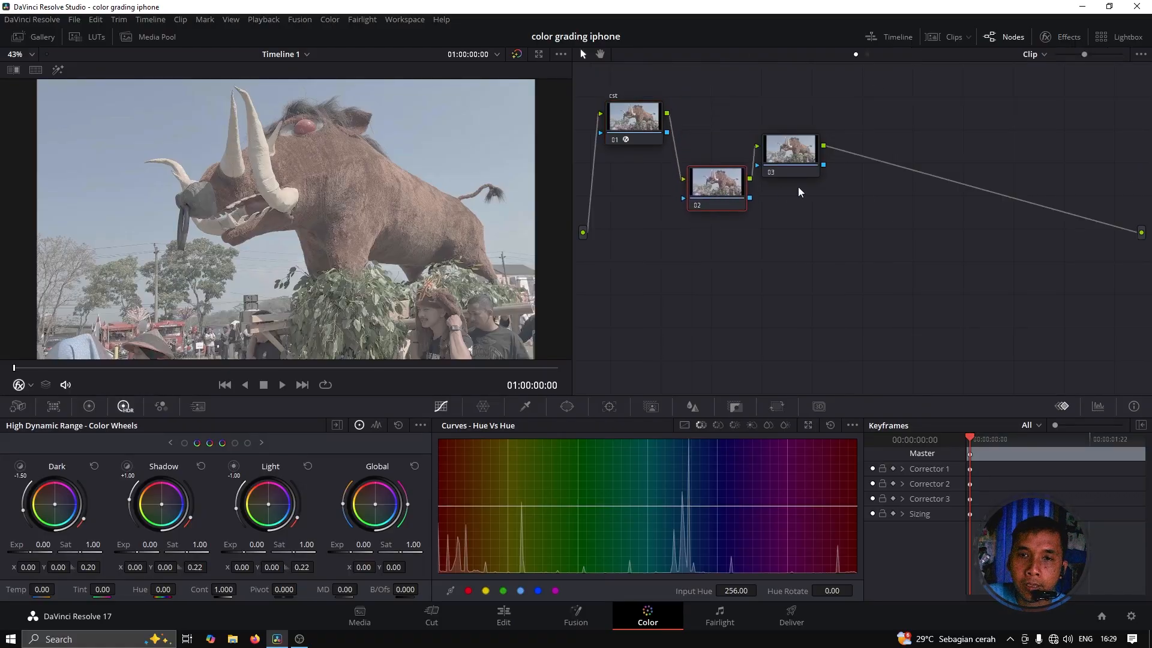
pyautogui.moveTo(797, 162); pyautogui.dragTo(818, 193)
pyautogui.moveTo(727, 192); pyautogui.dragTo(735, 191)
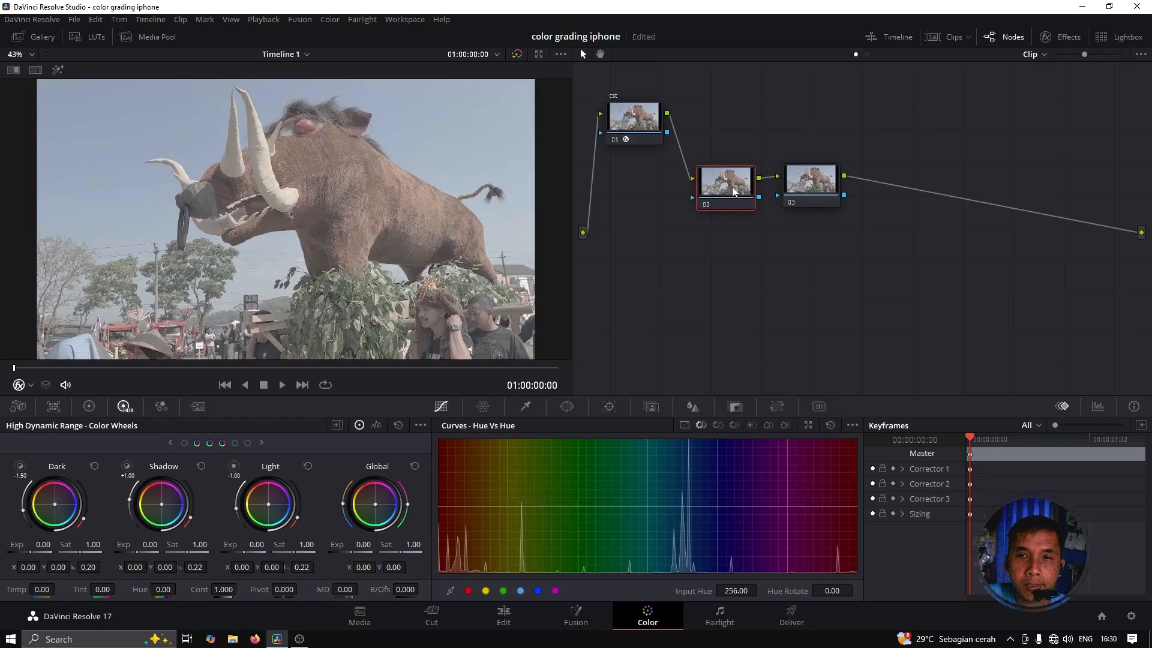
# Apply the Sony LUT SLog3SGamut3.CineToLC-709 to the cst node and close the LUT browser
pyautogui.click(94, 35)
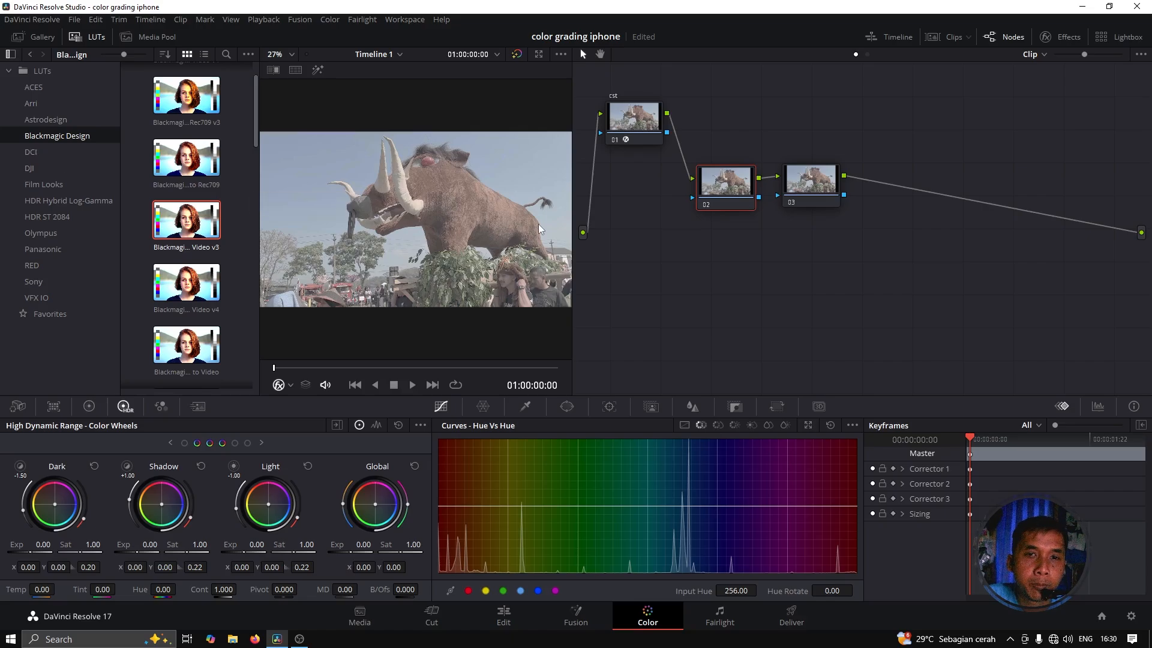
pyautogui.moveTo(572, 250); pyautogui.dragTo(833, 250)
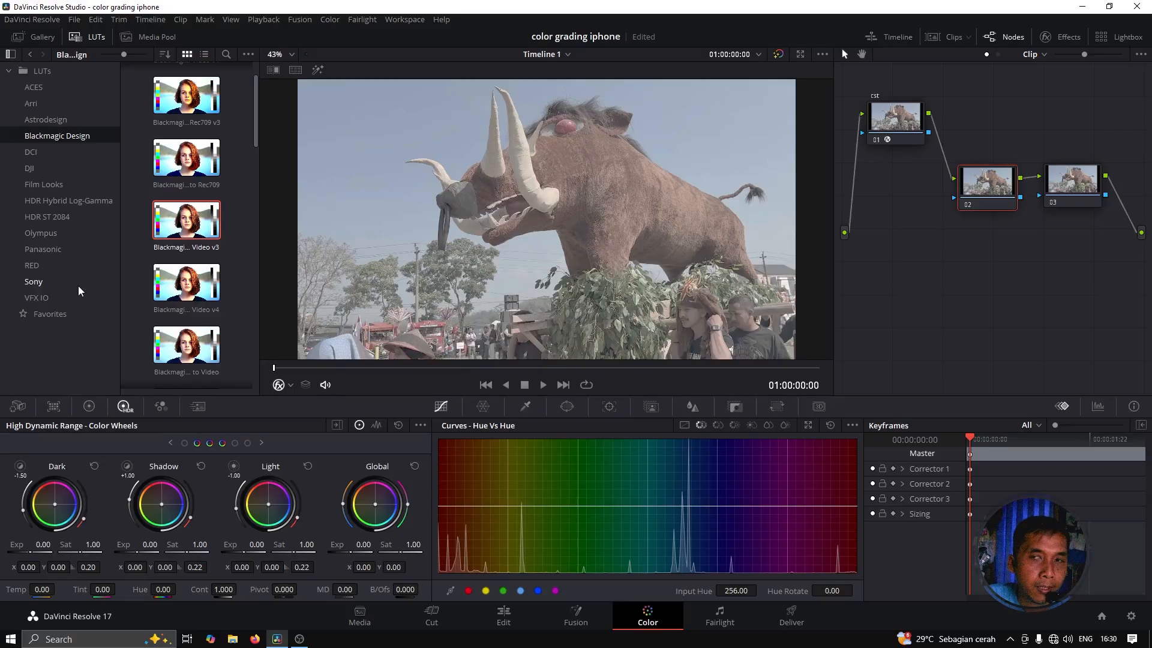
pyautogui.click(883, 127)
pyautogui.click(1062, 38)
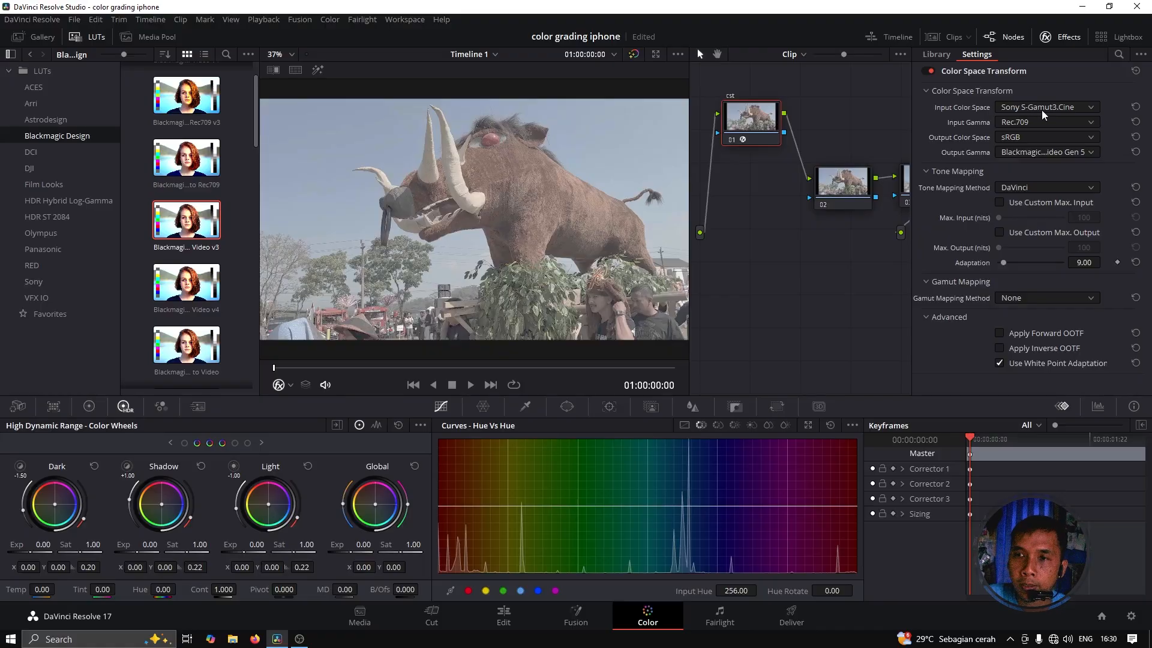
pyautogui.click(1061, 37)
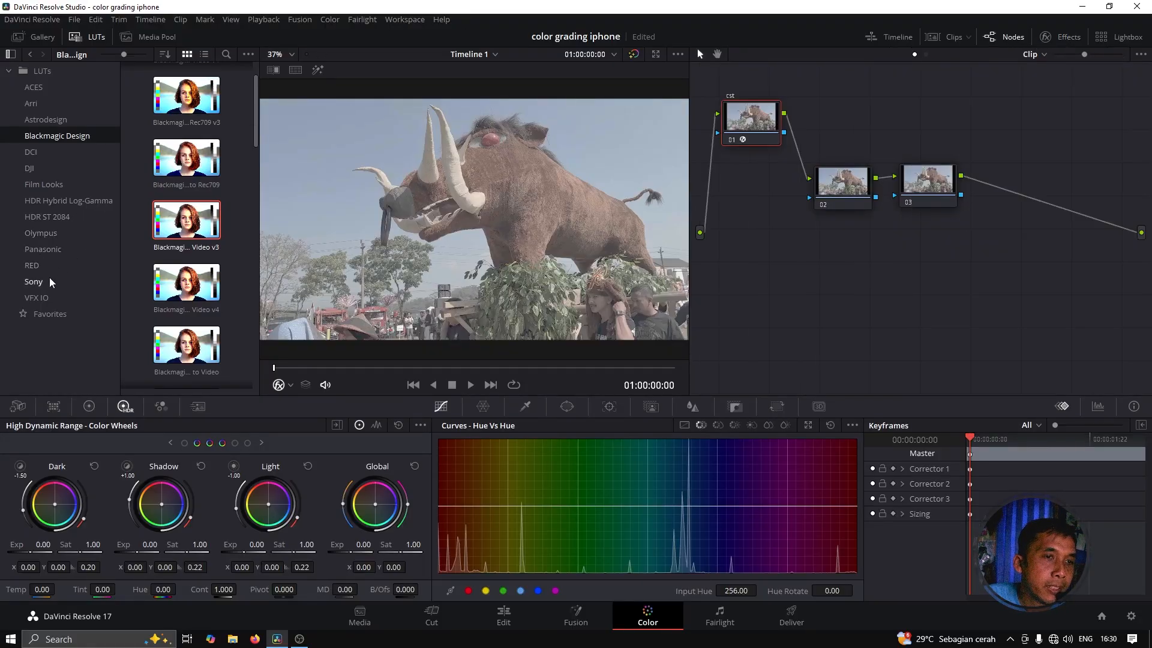
pyautogui.click(32, 283)
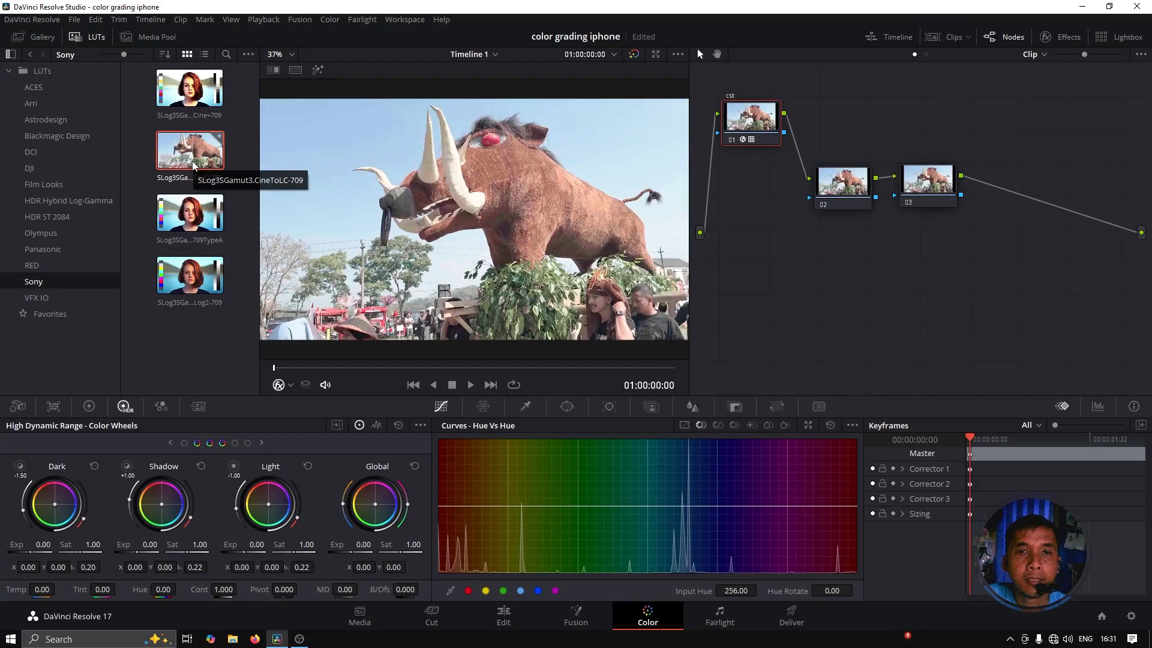
pyautogui.doubleClick(185, 154)
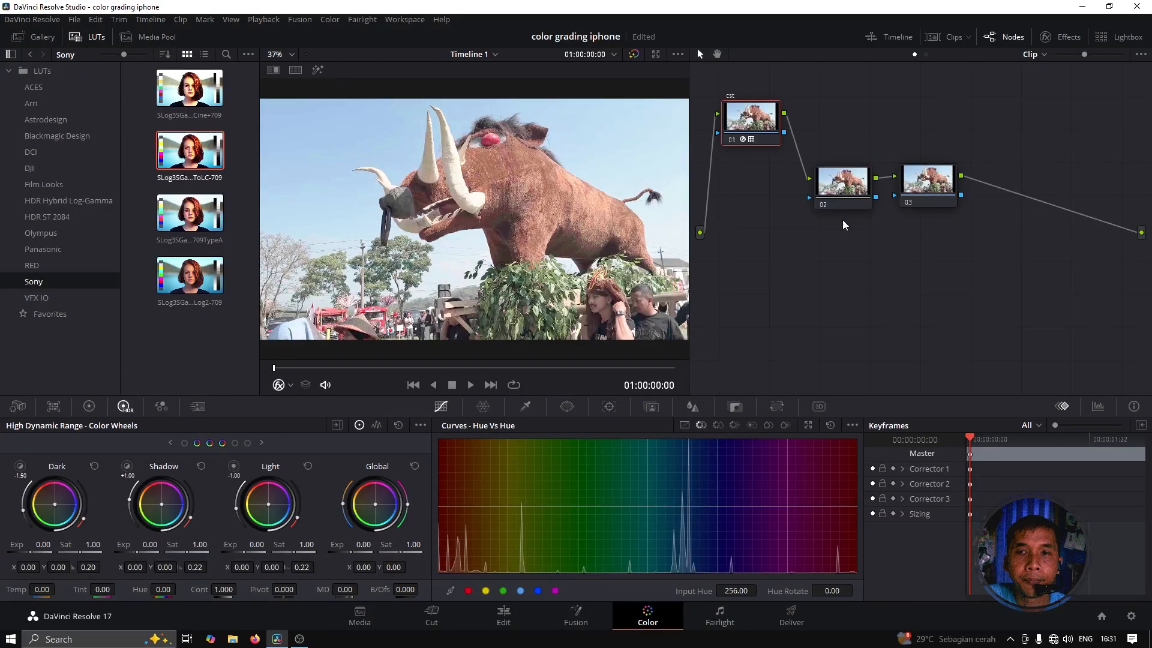
pyautogui.click(88, 36)
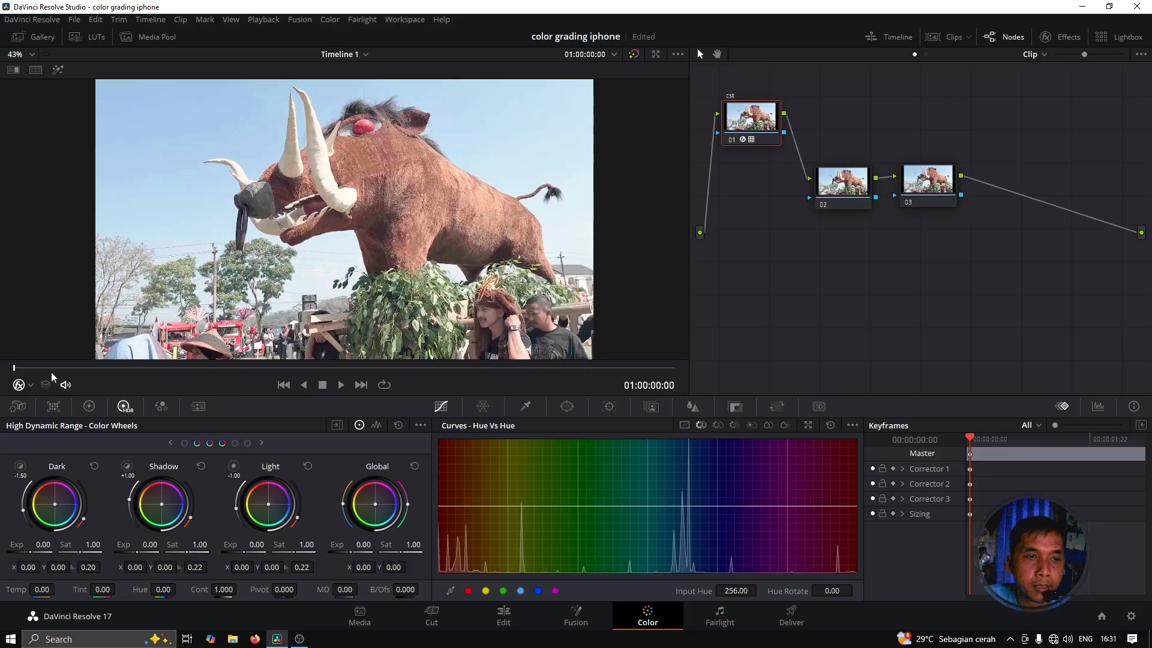
# Move the playhead to 01:00:00:03 and widen the node graph area, shifting node 03 slightly away from node 02
pyautogui.moveTo(24, 368)
pyautogui.mouseDown()
pyautogui.moveTo(618, 390)
pyautogui.moveTo(236, 387)
pyautogui.moveTo(30, 367)
pyautogui.mouseUp()
pyautogui.moveTo(700, 212); pyautogui.dragTo(497, 214)
pyautogui.moveTo(744, 186); pyautogui.dragTo(761, 190)
# Place node 02 directly beside the cst node and label it lut
pyautogui.moveTo(648, 189); pyautogui.dragTo(636, 125)
pyautogui.rightClick(631, 127)
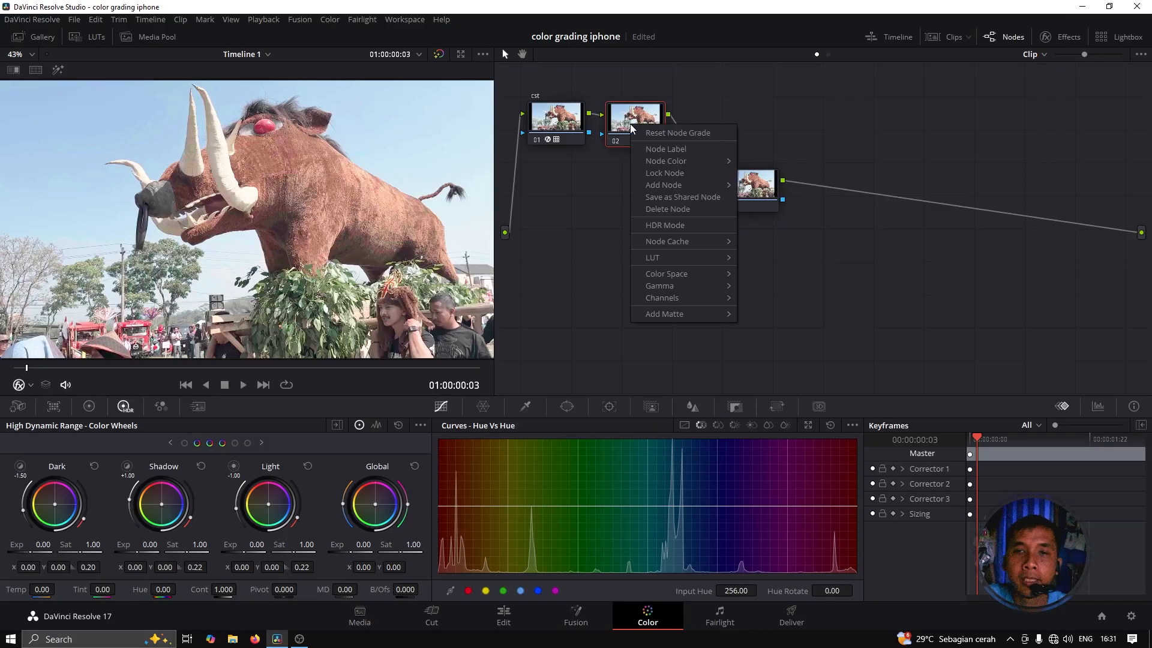
pyautogui.click(667, 149)
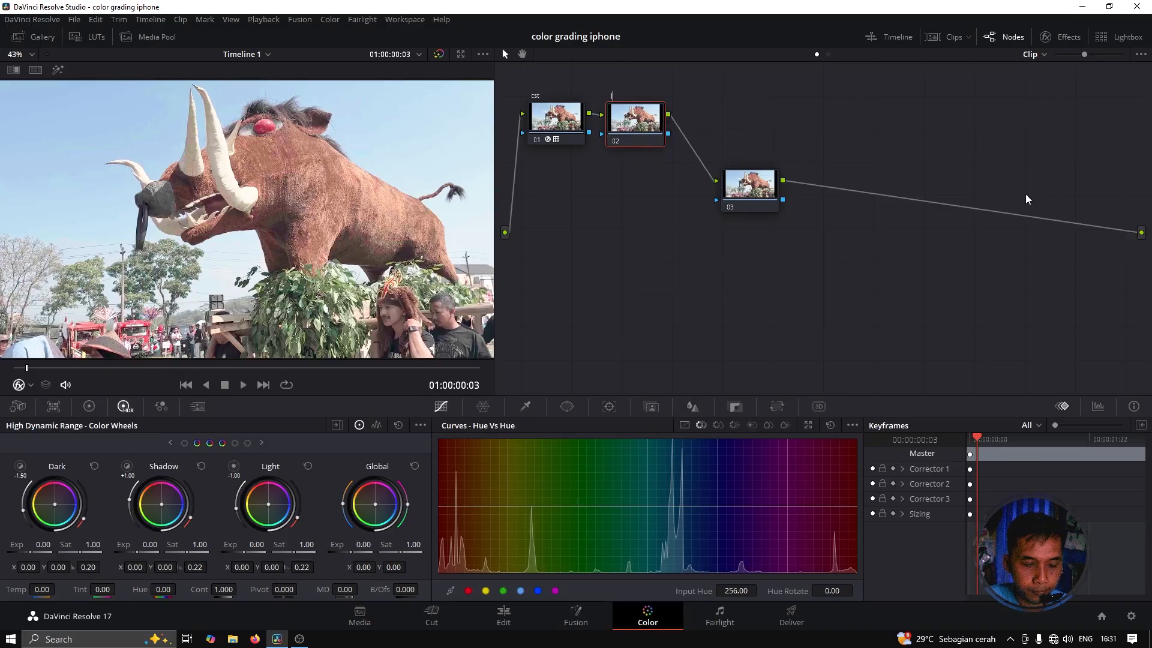
pyautogui.write('lut')
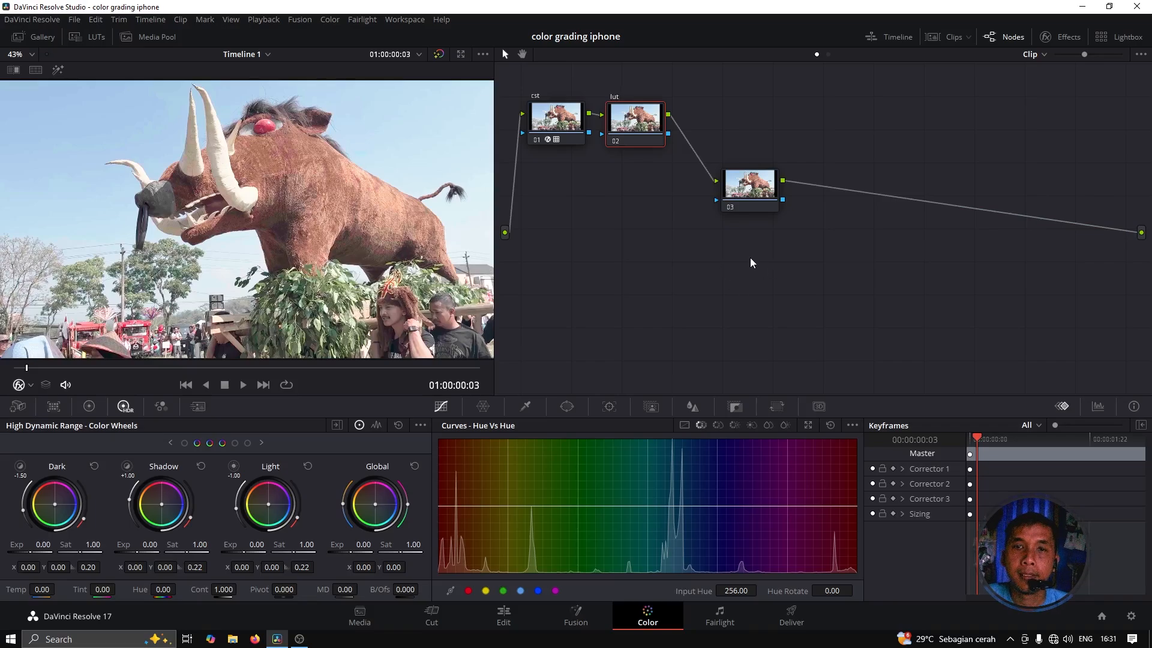
# Move node 03 closer to the lut node and set its primaries Hi/Light value to -87.50
pyautogui.moveTo(757, 192); pyautogui.dragTo(733, 189)
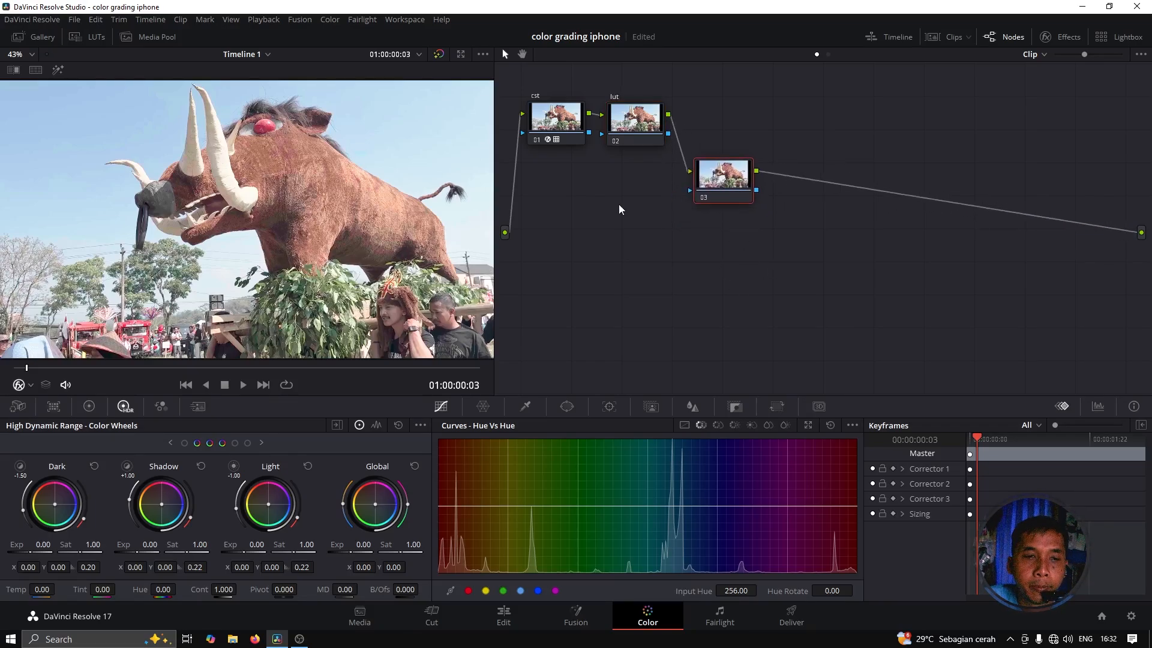
pyautogui.click(87, 407)
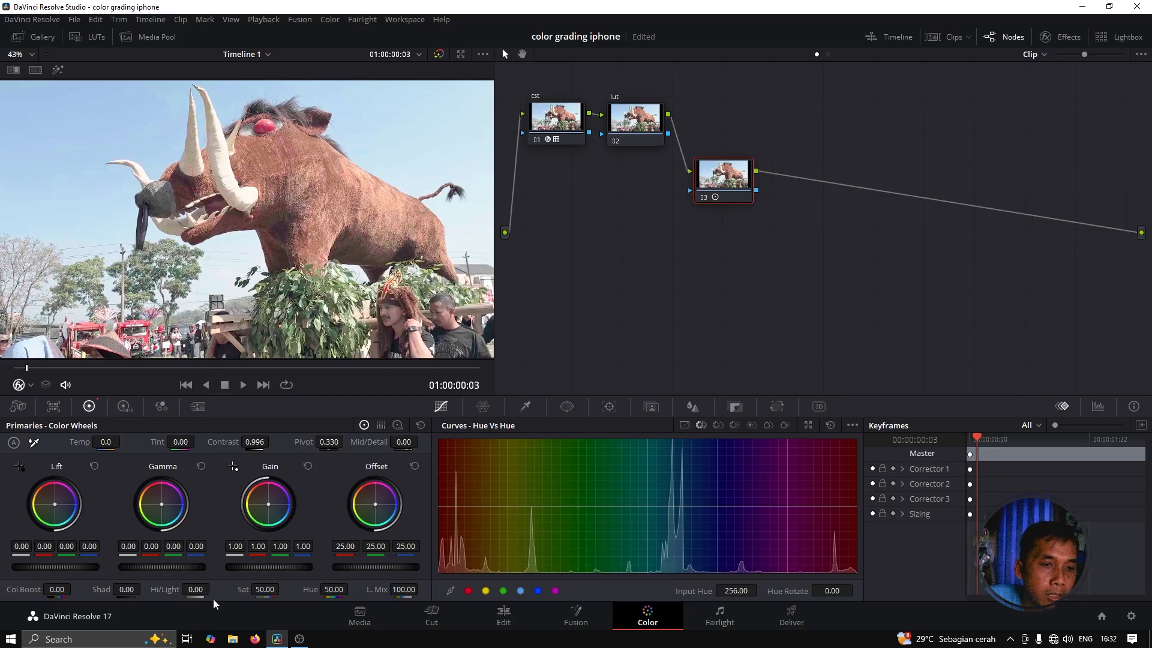
pyautogui.moveTo(196, 590); pyautogui.dragTo(89, 590)
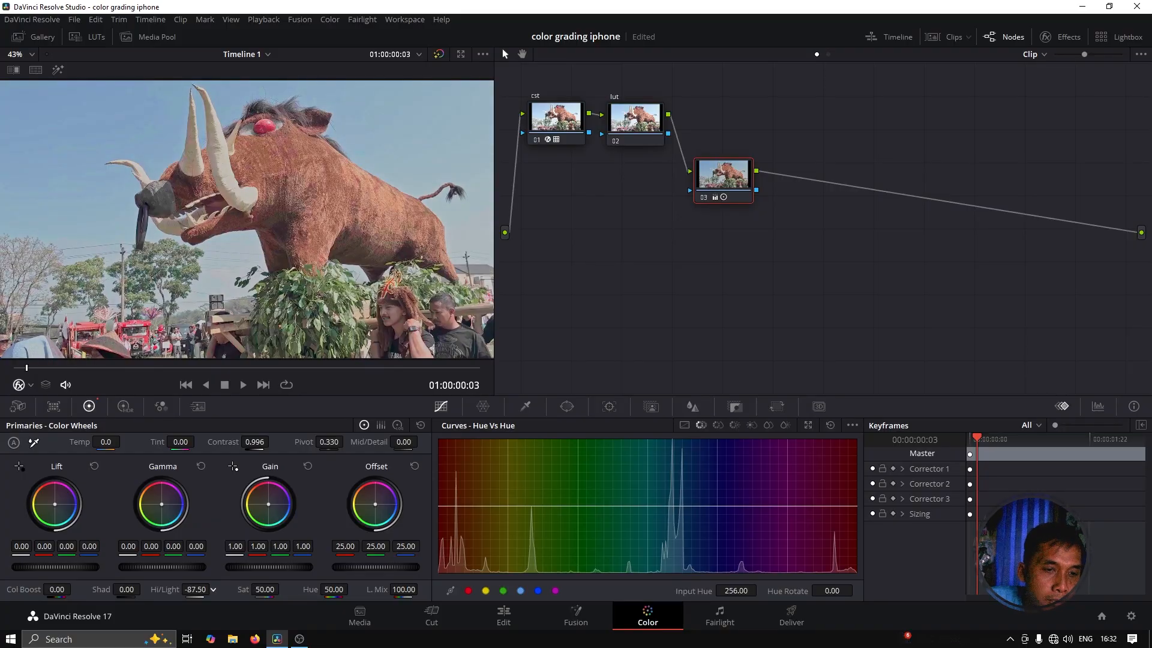
# Line node 03 up beside the lut node and label it high
pyautogui.moveTo(732, 180); pyautogui.dragTo(725, 127)
pyautogui.rightClick(725, 127)
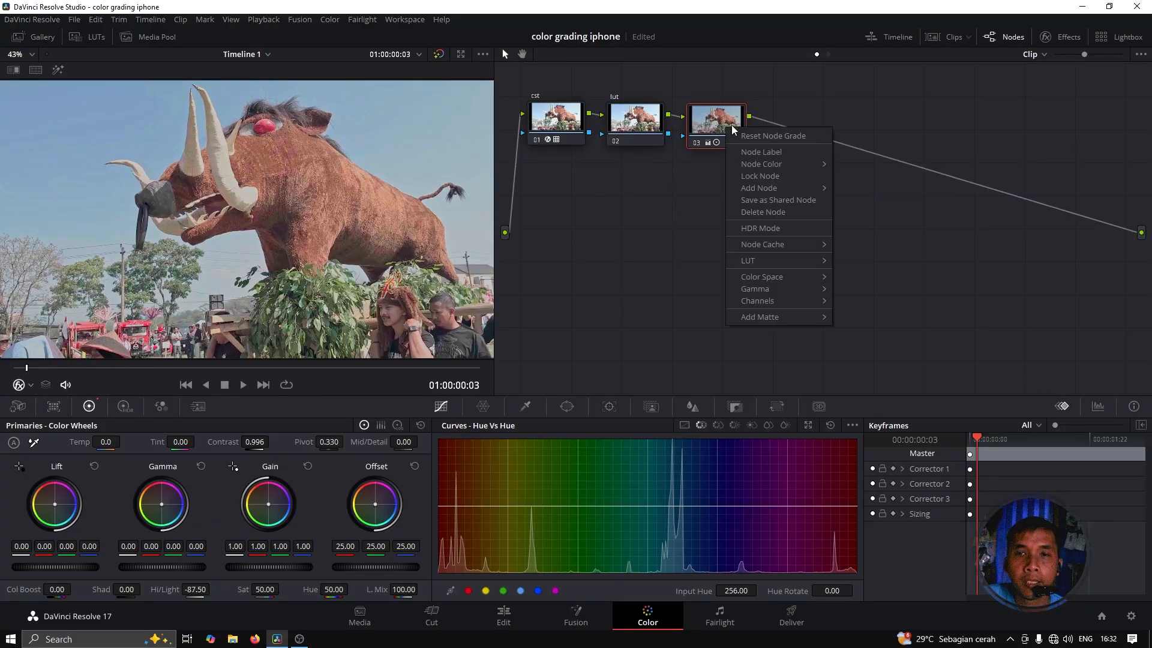
pyautogui.click(749, 151)
pyautogui.write('h')
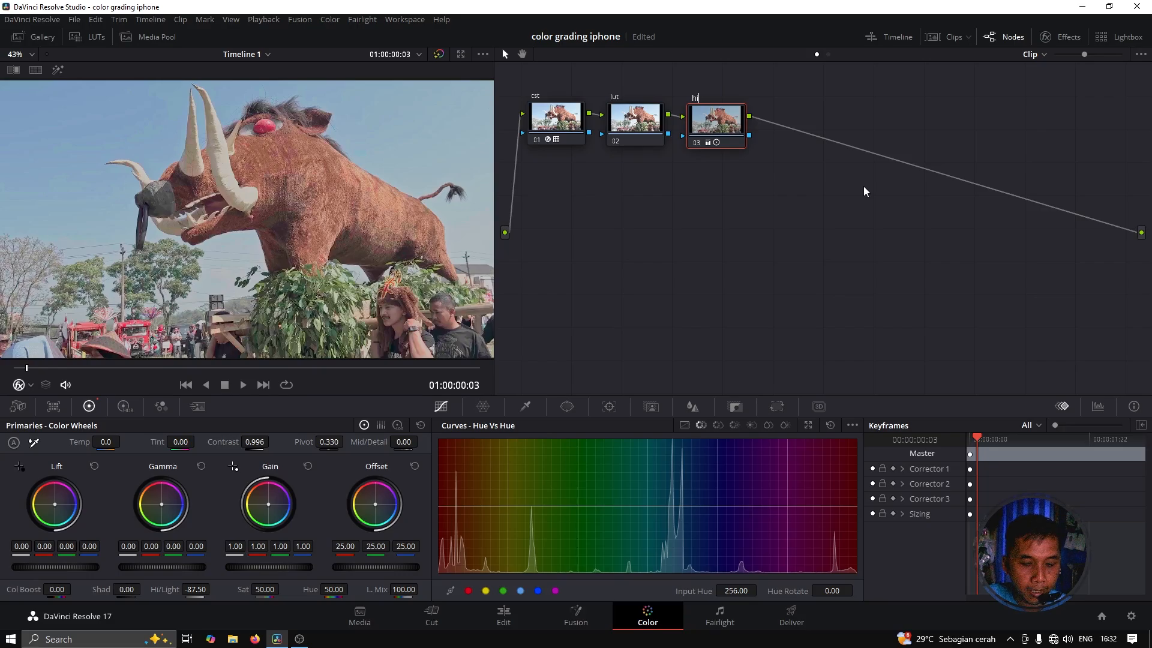
pyautogui.write('igh')
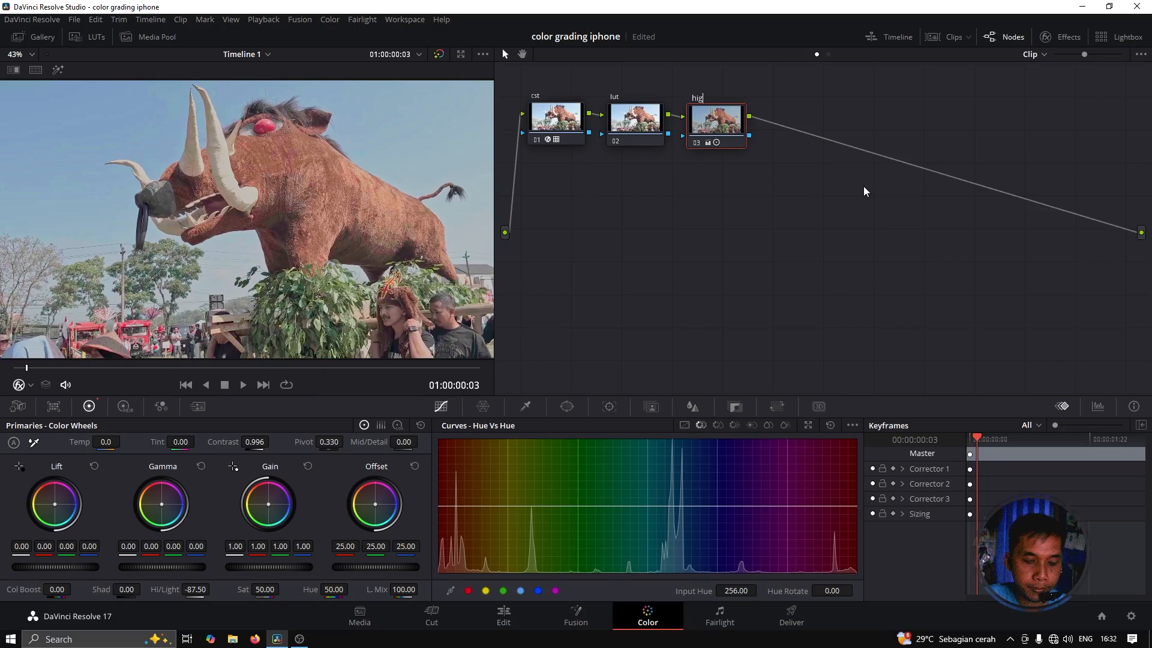
pyautogui.click(875, 211)
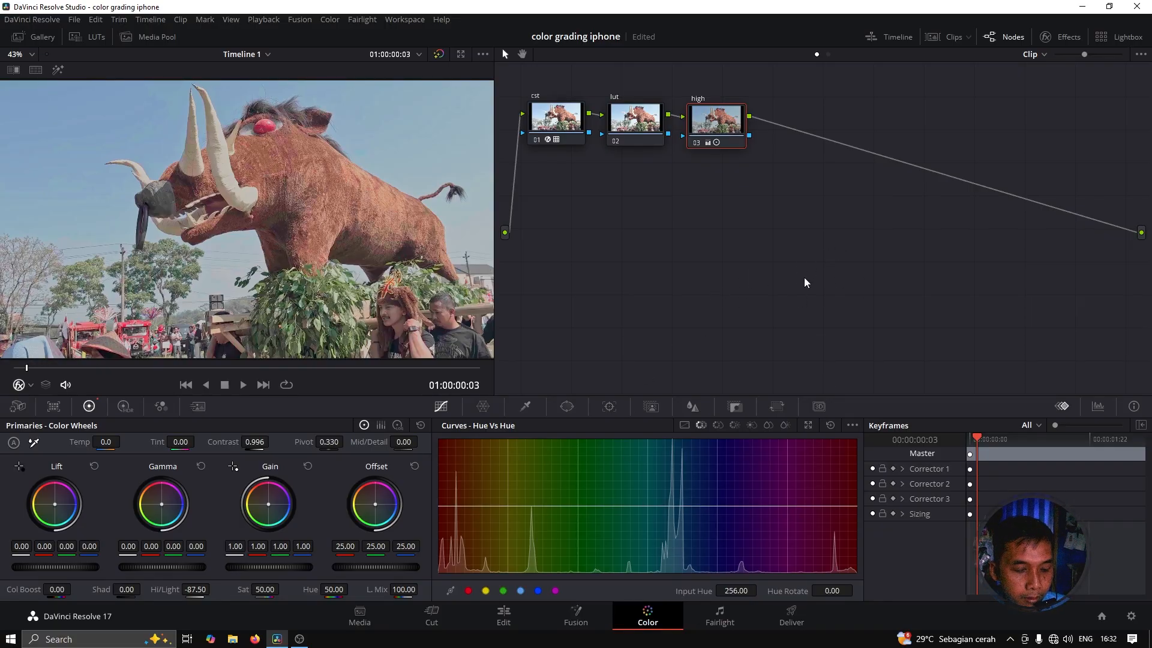
# Append two serial nodes after the high node
pyautogui.hotkey('alt', 's')
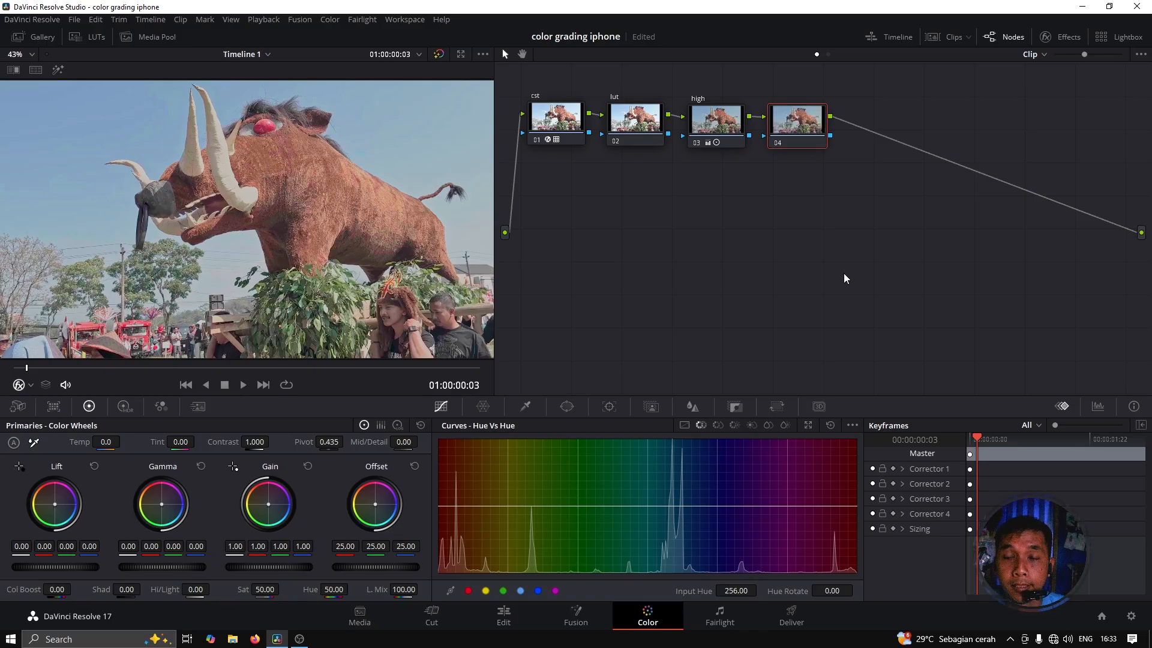
pyautogui.hotkey('alt', 's')
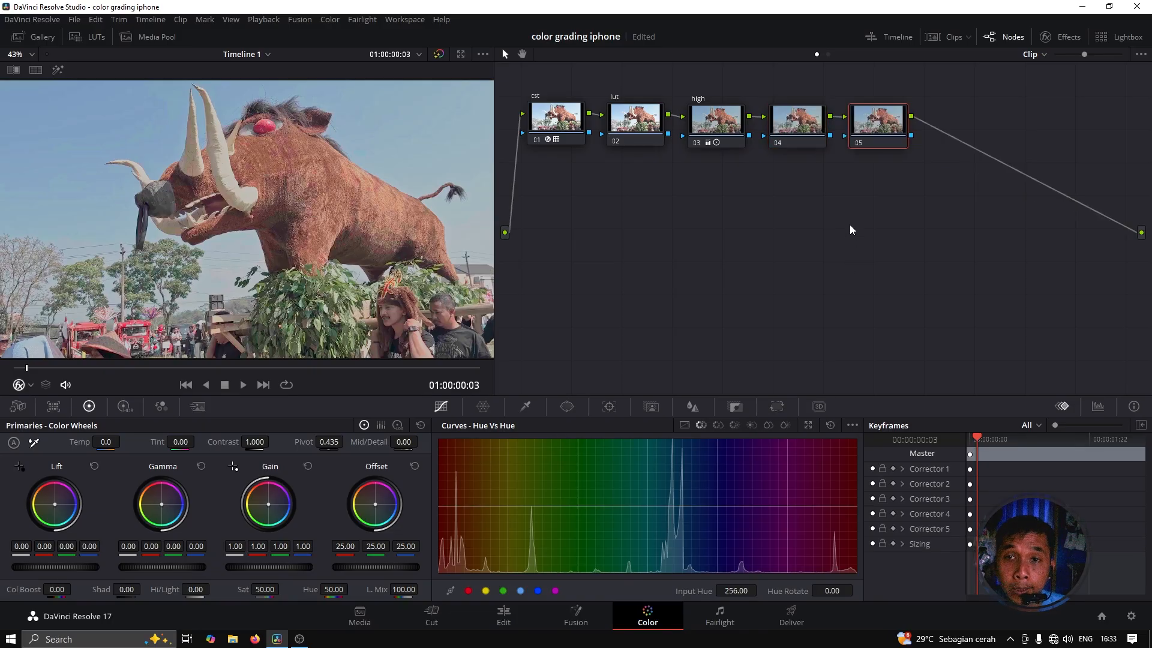
# Label node 04 curves and switch its curve editor to the Custom curve
pyautogui.click(808, 129)
pyautogui.rightClick(805, 124)
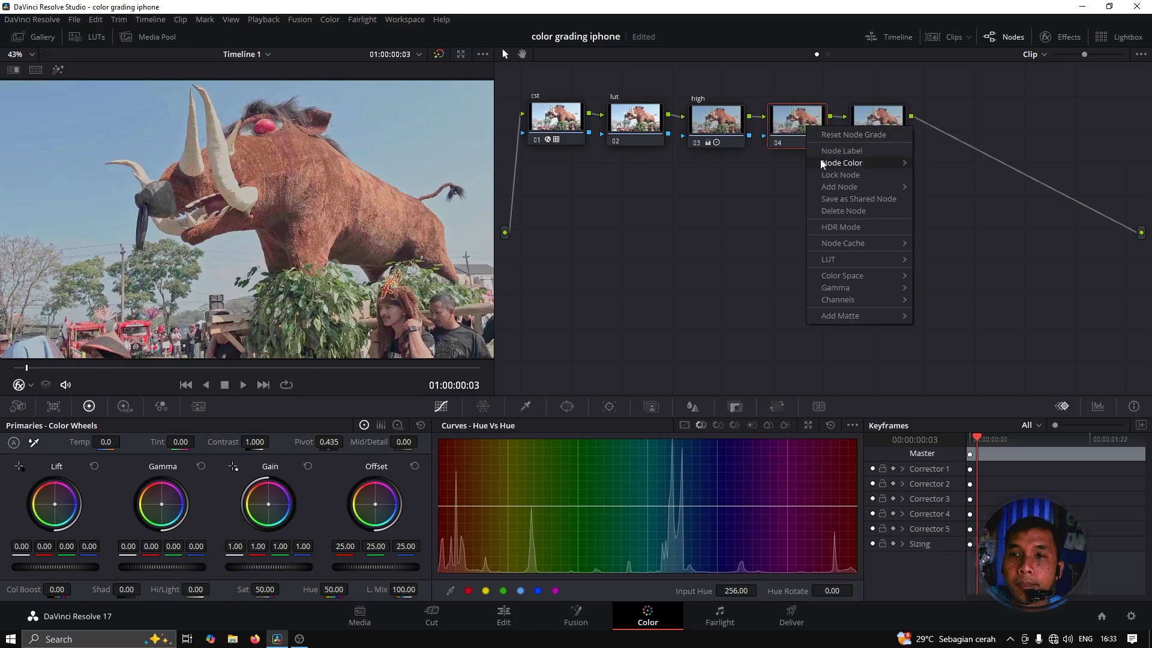
pyautogui.click(823, 152)
pyautogui.write('cu')
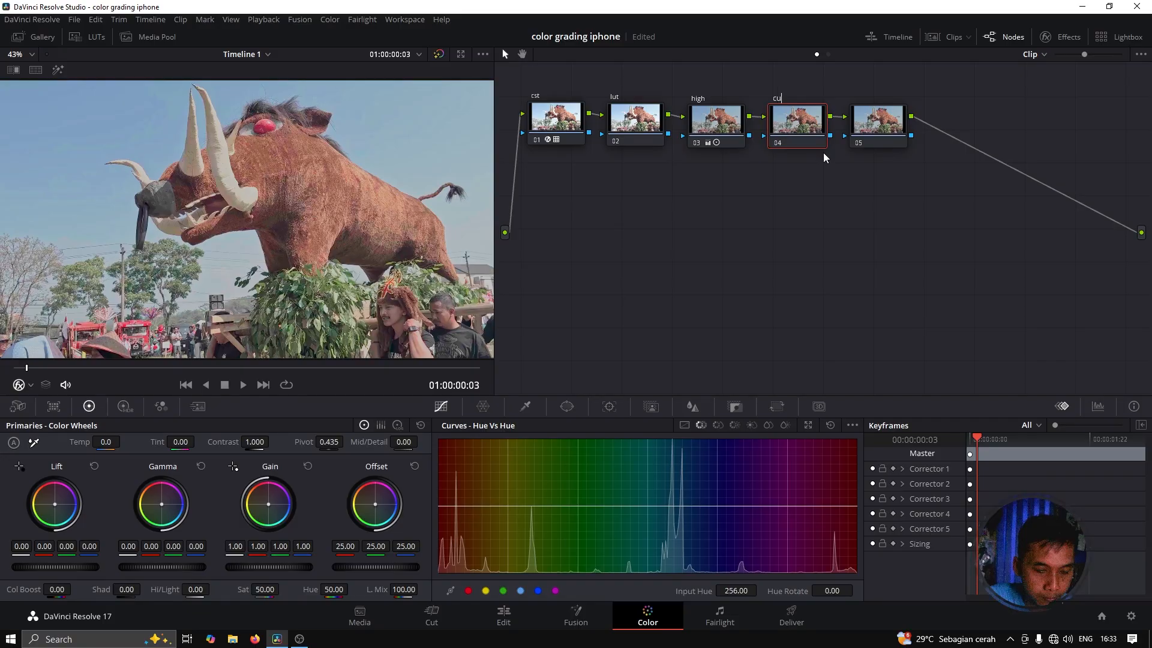
pyautogui.write('rves')
pyautogui.press('Return')
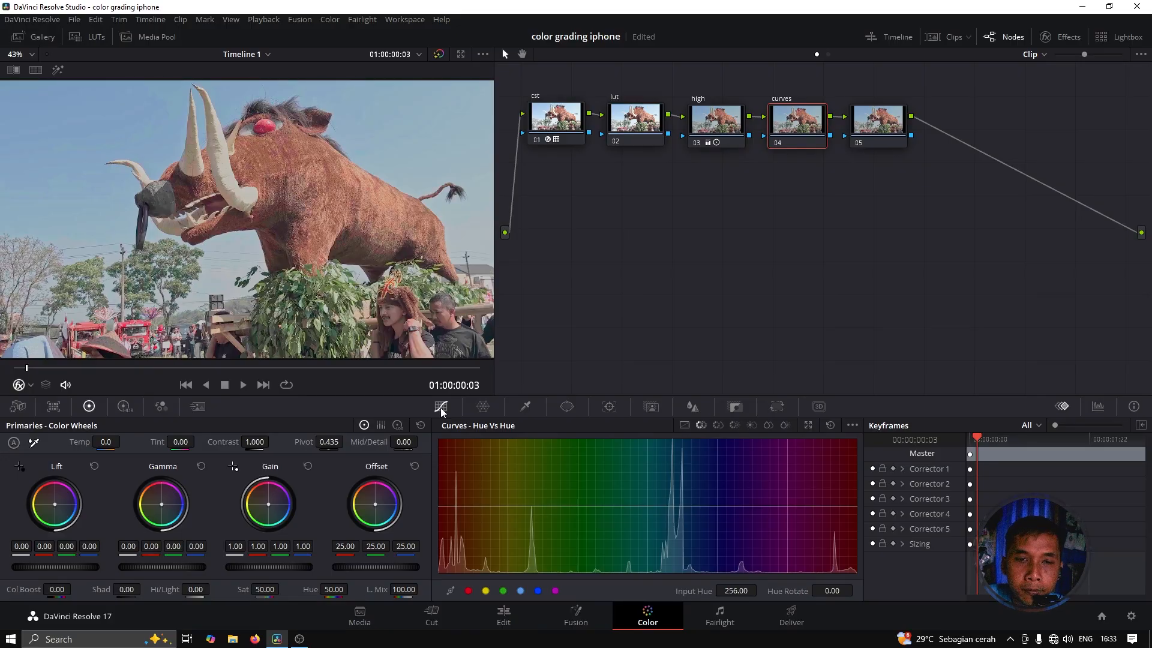
pyautogui.click(684, 425)
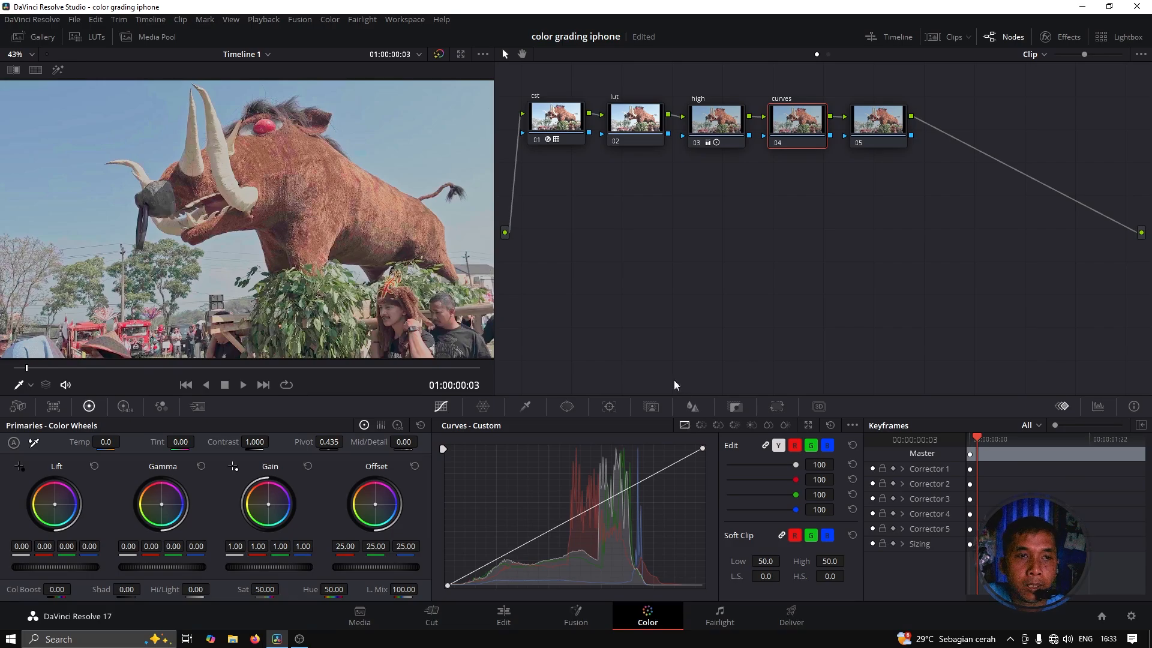
pyautogui.click(495, 557)
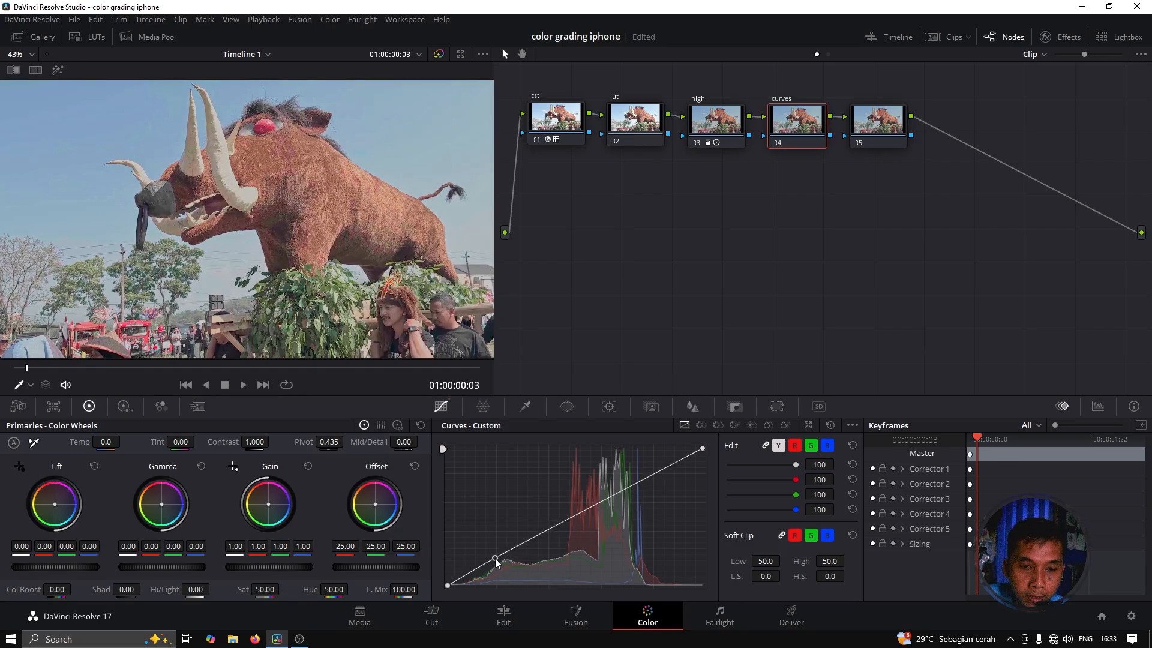
pyautogui.click(575, 516)
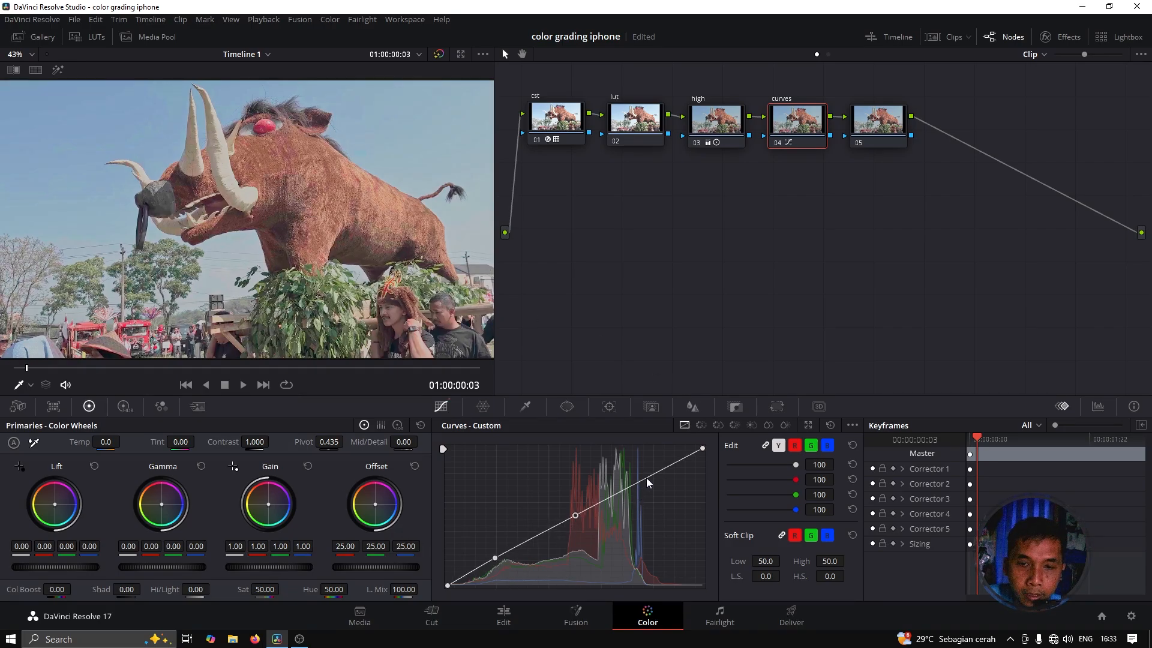
pyautogui.moveTo(645, 473); pyautogui.dragTo(642, 470)
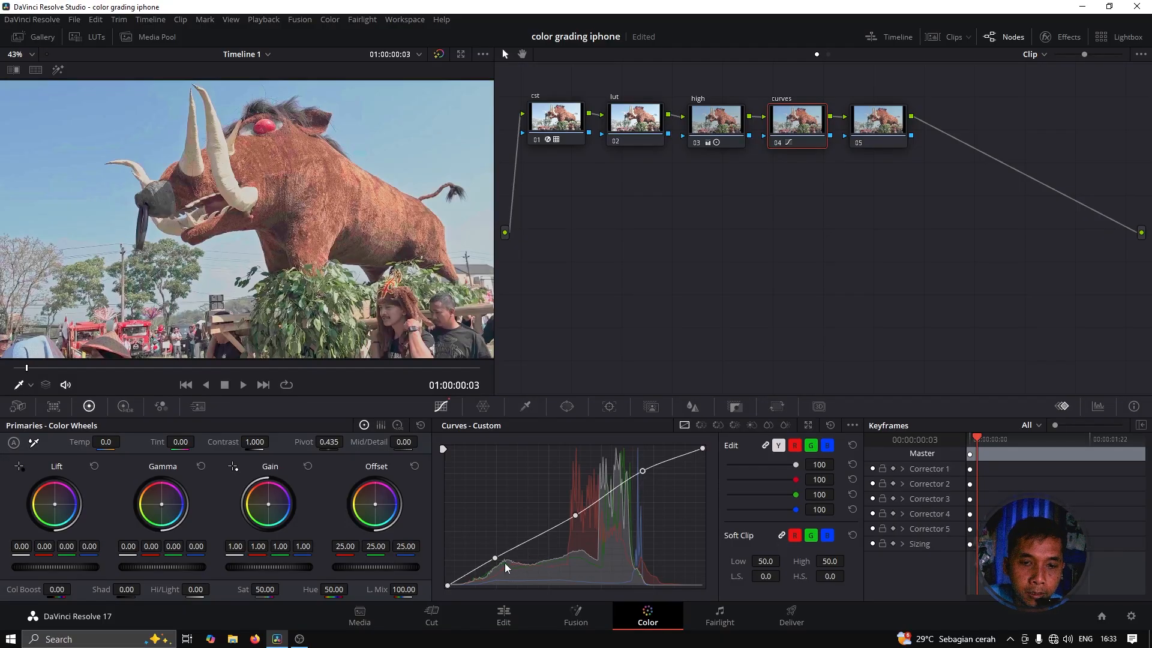
pyautogui.moveTo(494, 558)
pyautogui.mouseDown()
pyautogui.moveTo(512, 570)
pyautogui.moveTo(499, 575)
pyautogui.moveTo(505, 557)
pyautogui.mouseUp()
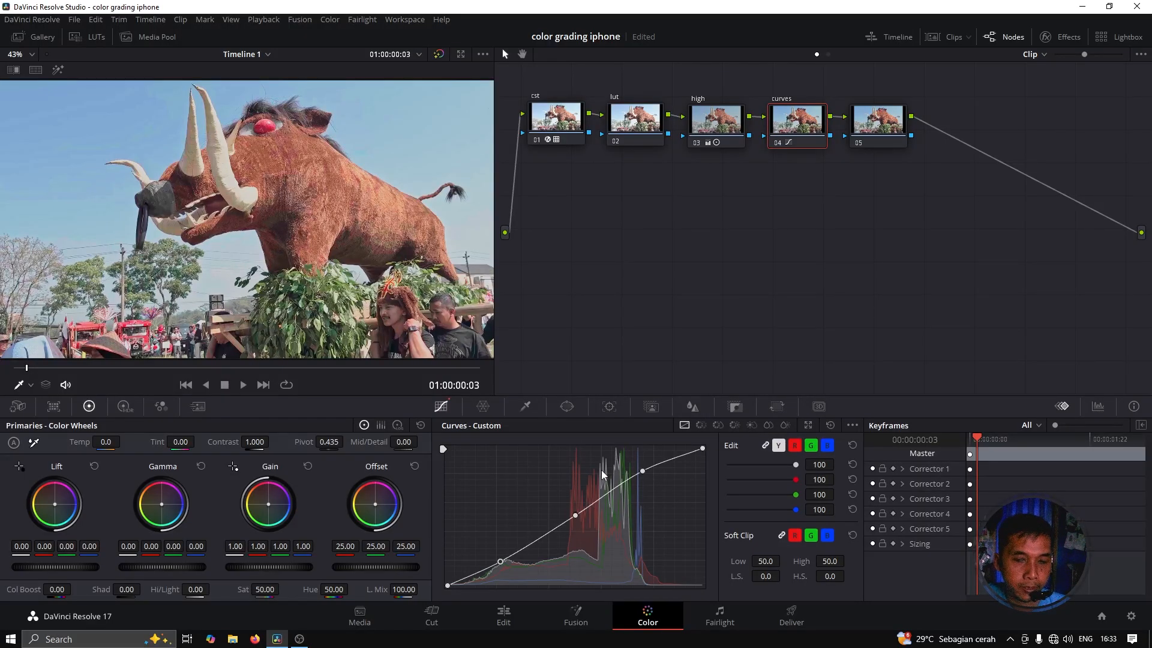
pyautogui.hotkey('ctrl', 'z')
pyautogui.hotkey('ctrl', 'z')
pyautogui.hotkey('ctrl', 'z')
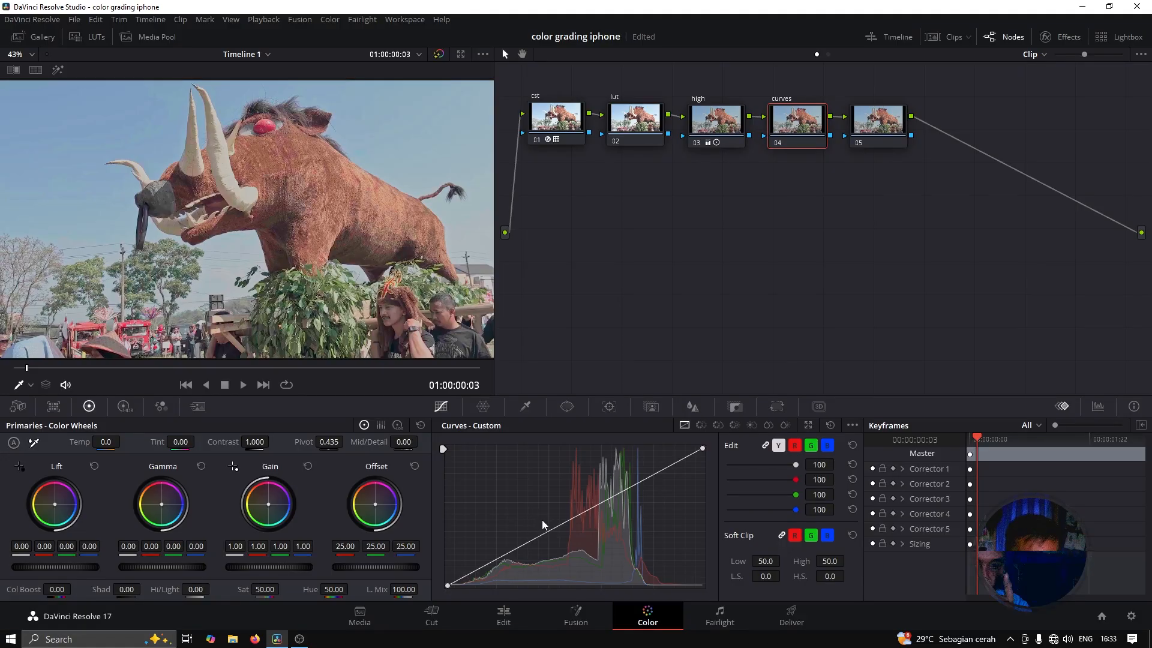
# Enable editable splines on the curves node's custom curve and pull the black point's spline handle down to darken the shadows
pyautogui.click(852, 424)
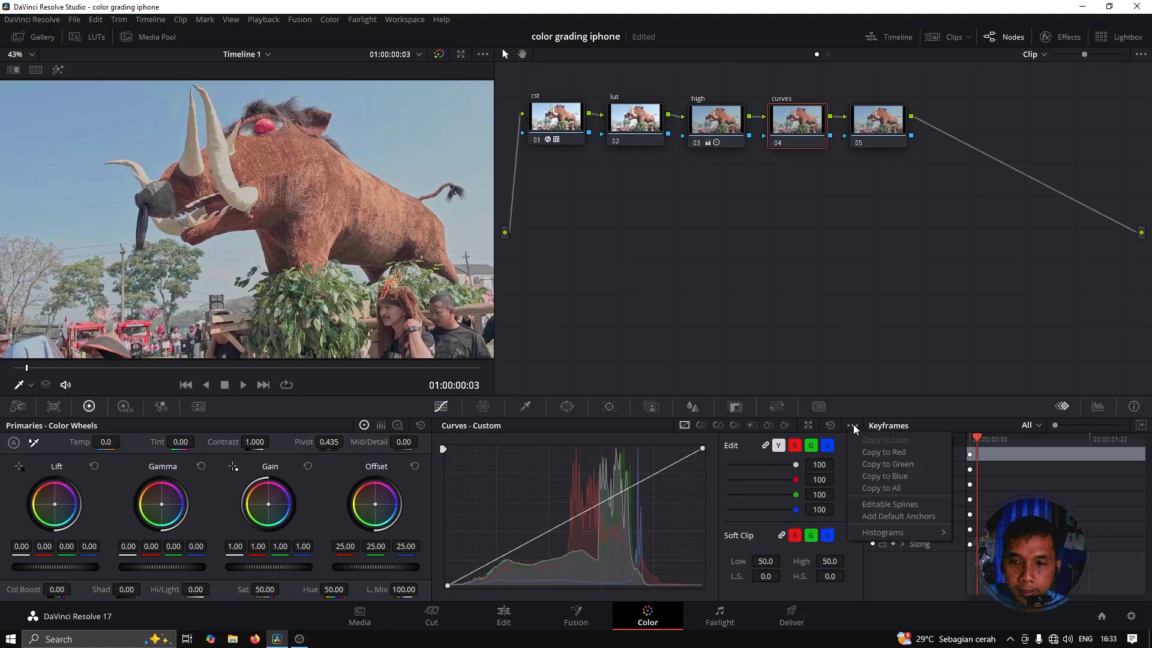
pyautogui.click(890, 505)
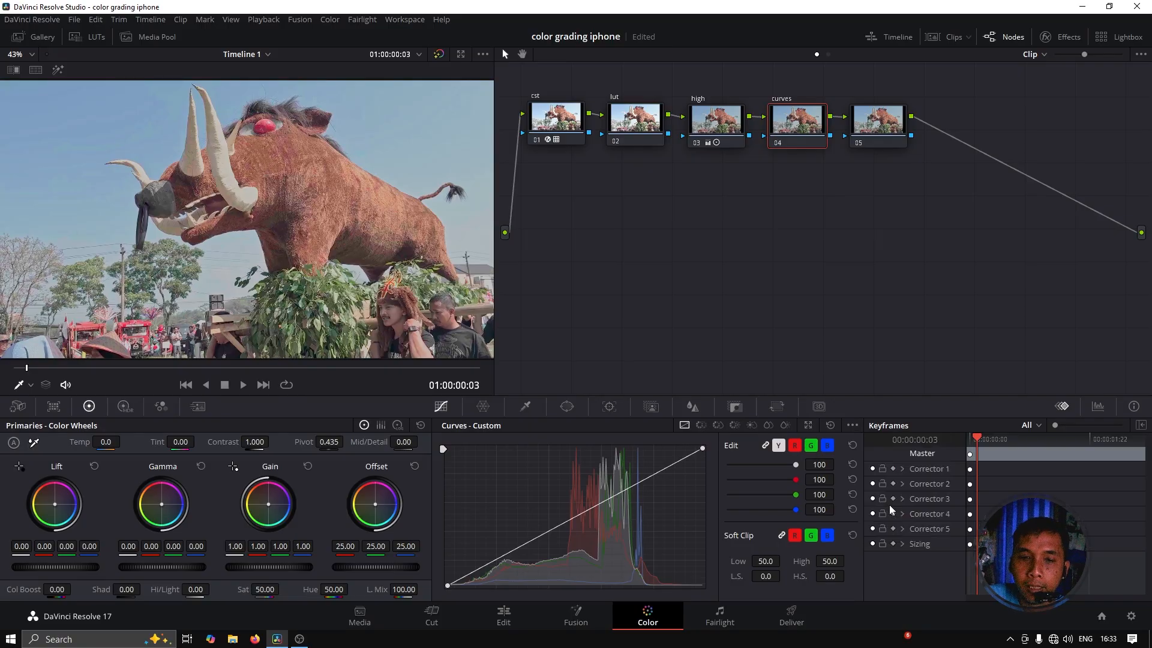
pyautogui.click(448, 585)
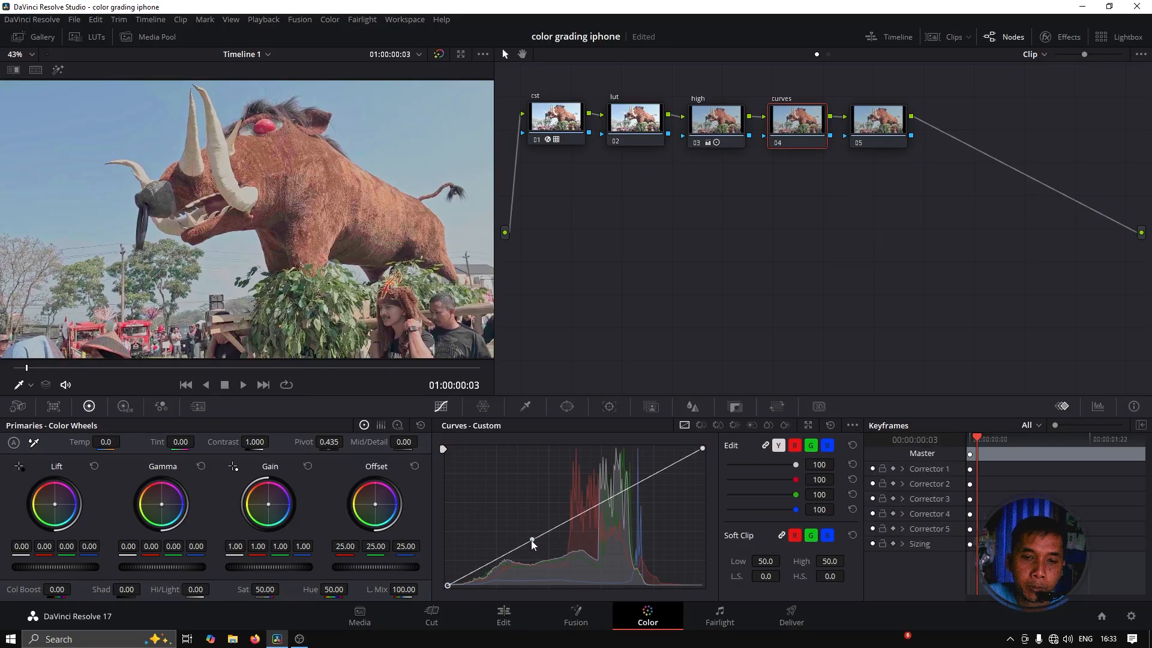
pyautogui.moveTo(533, 536); pyautogui.dragTo(531, 555)
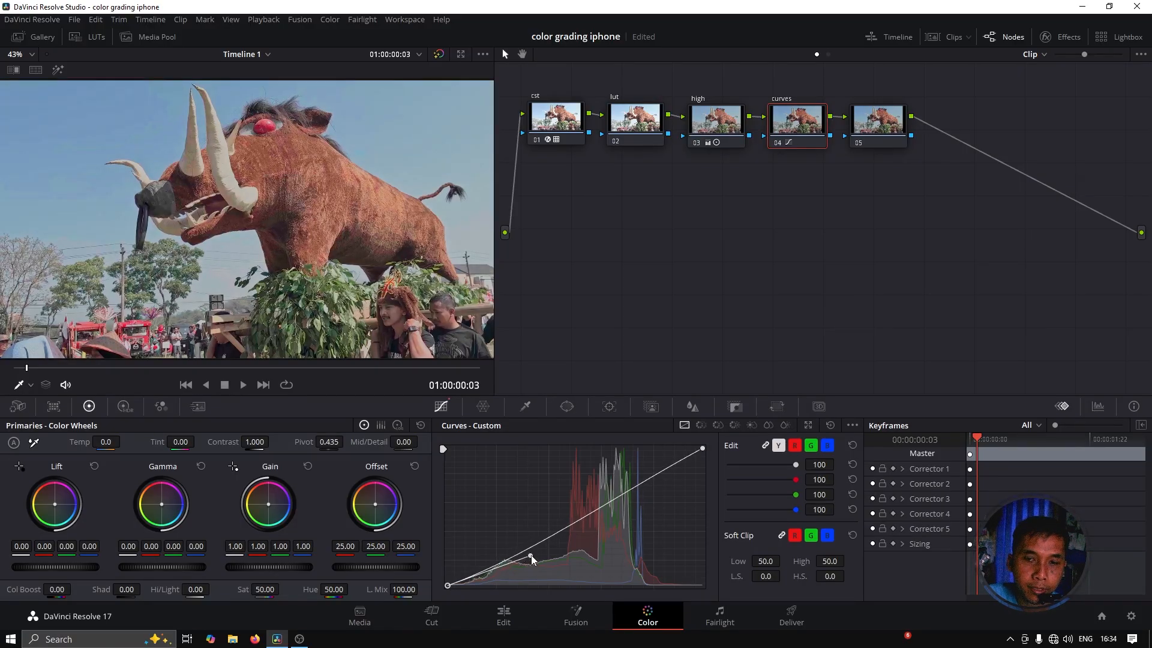
# Pull the white point's spline handle slightly up to brighten the highlights, and reselect the curve's black point
pyautogui.click(702, 447)
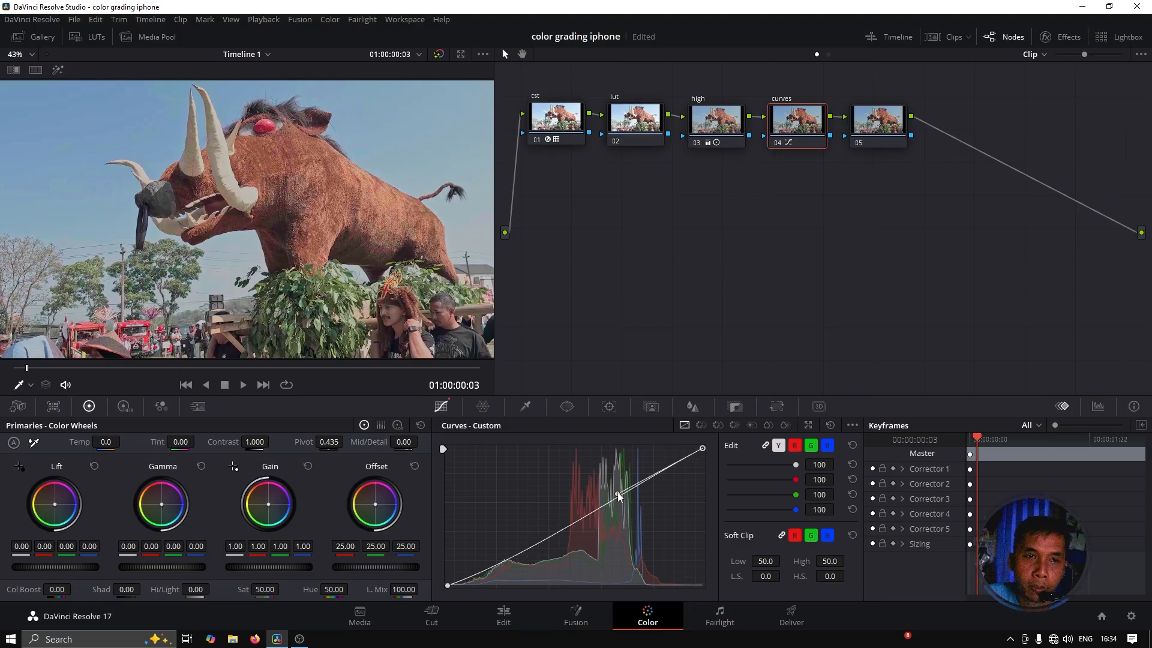
pyautogui.moveTo(621, 498); pyautogui.dragTo(628, 481)
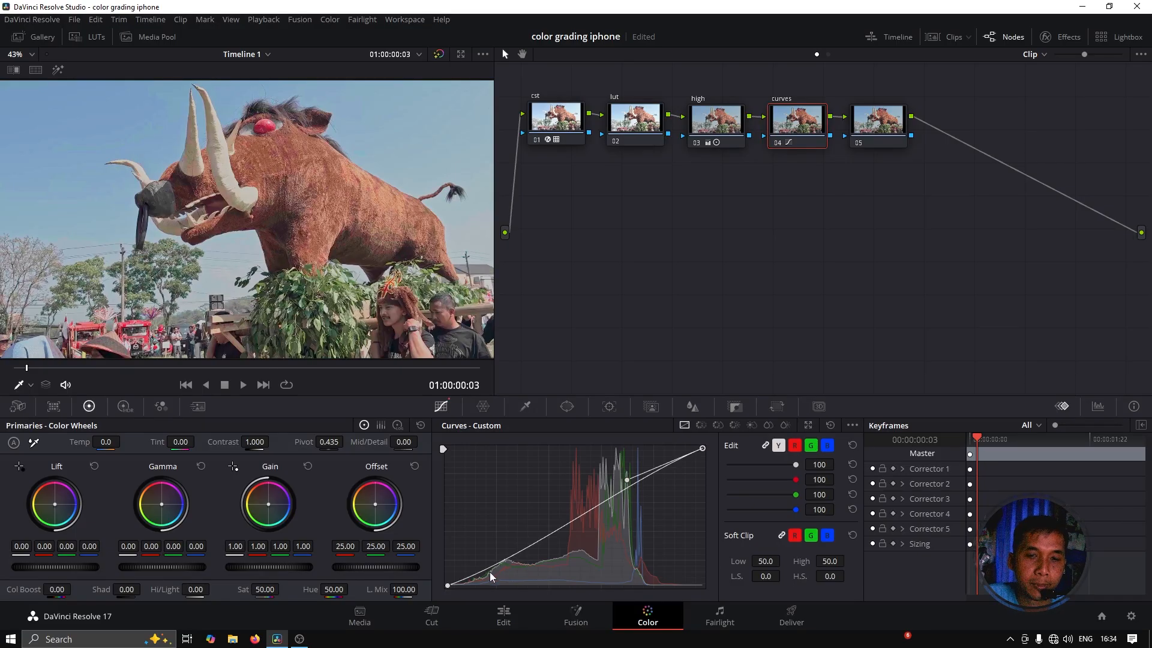
pyautogui.click(447, 584)
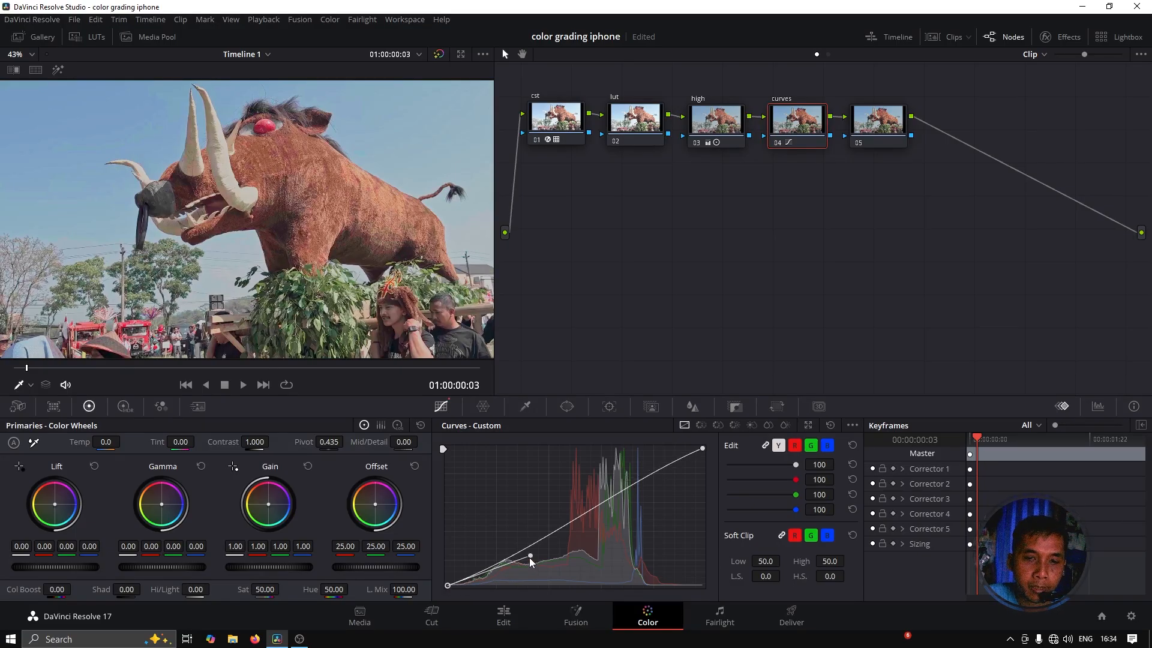
# Lower the spline handle of the curves node's black point further to deepen the shadows, and label node 05 col
pyautogui.moveTo(531, 556); pyautogui.dragTo(528, 568)
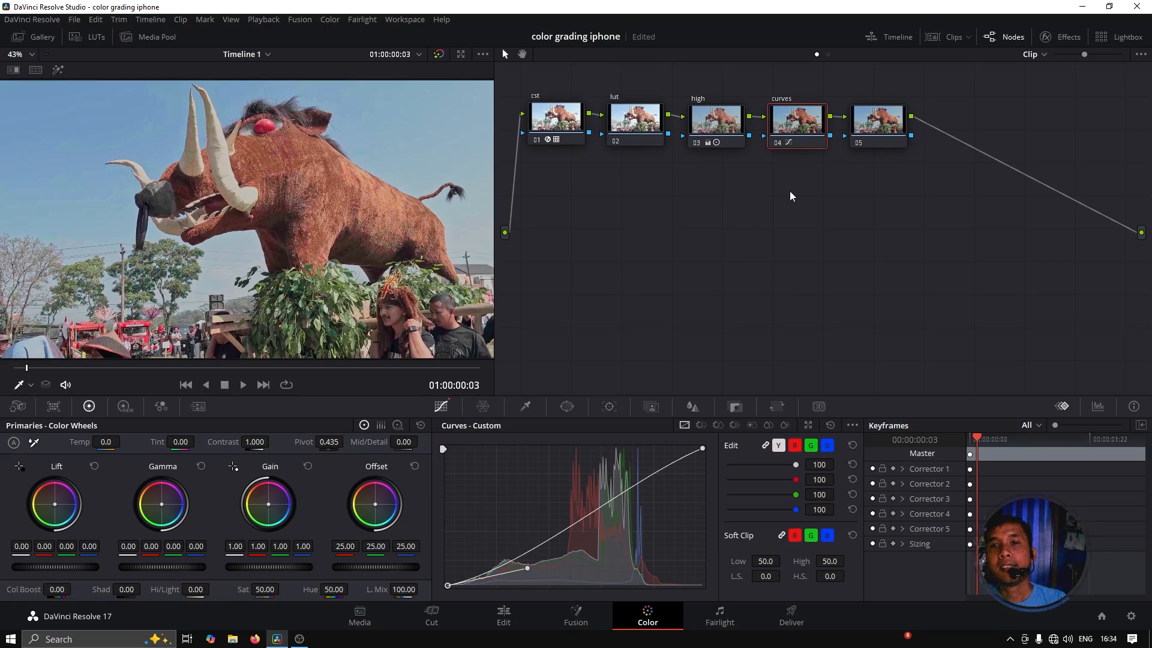
pyautogui.click(864, 129)
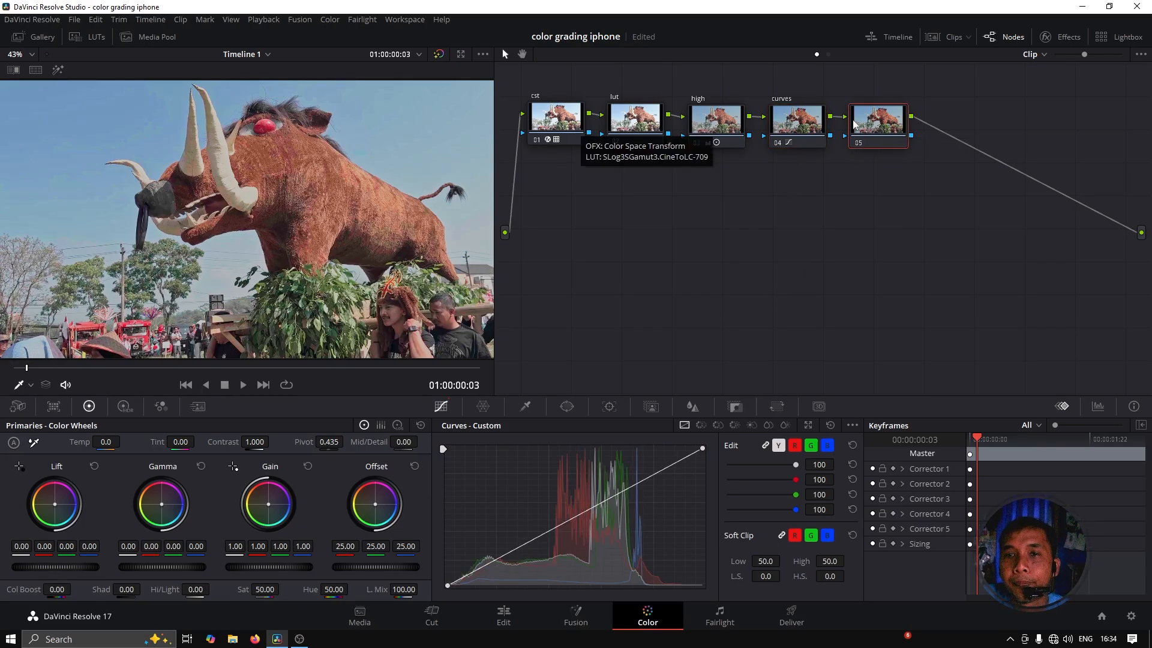
pyautogui.rightClick(868, 124)
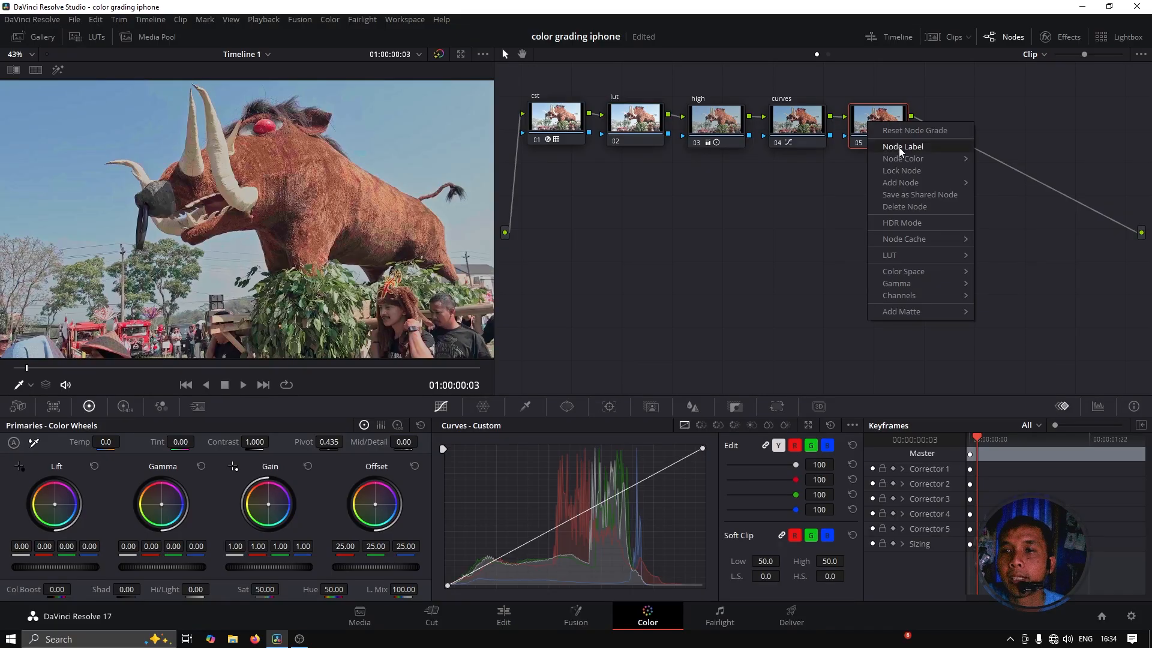
pyautogui.click(902, 146)
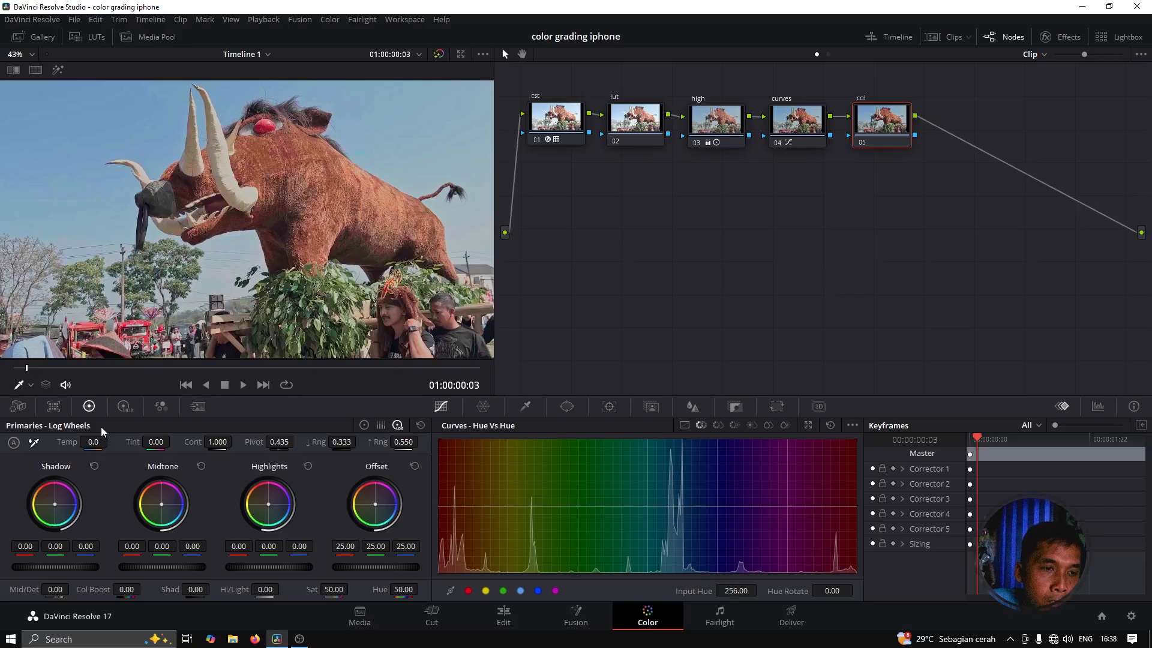
# Using Log Wheels on the col node, shift the Offset color balance toward green to about 19.67 red, 26.95 green and 21.05 blue
pyautogui.click(364, 425)
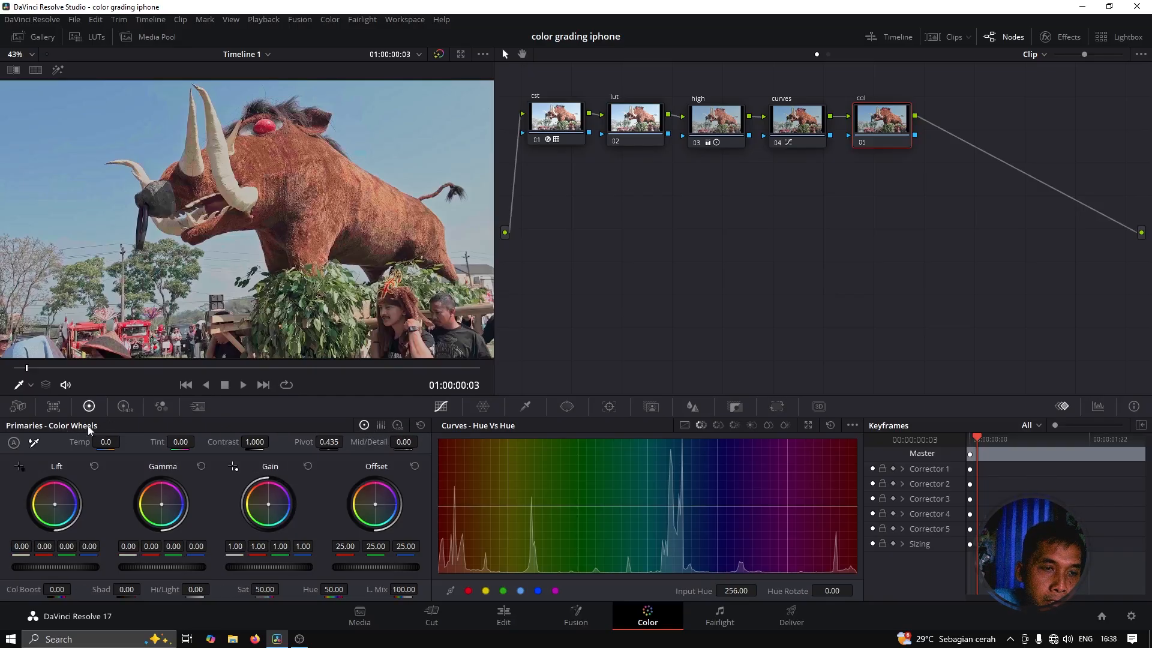
pyautogui.click(397, 425)
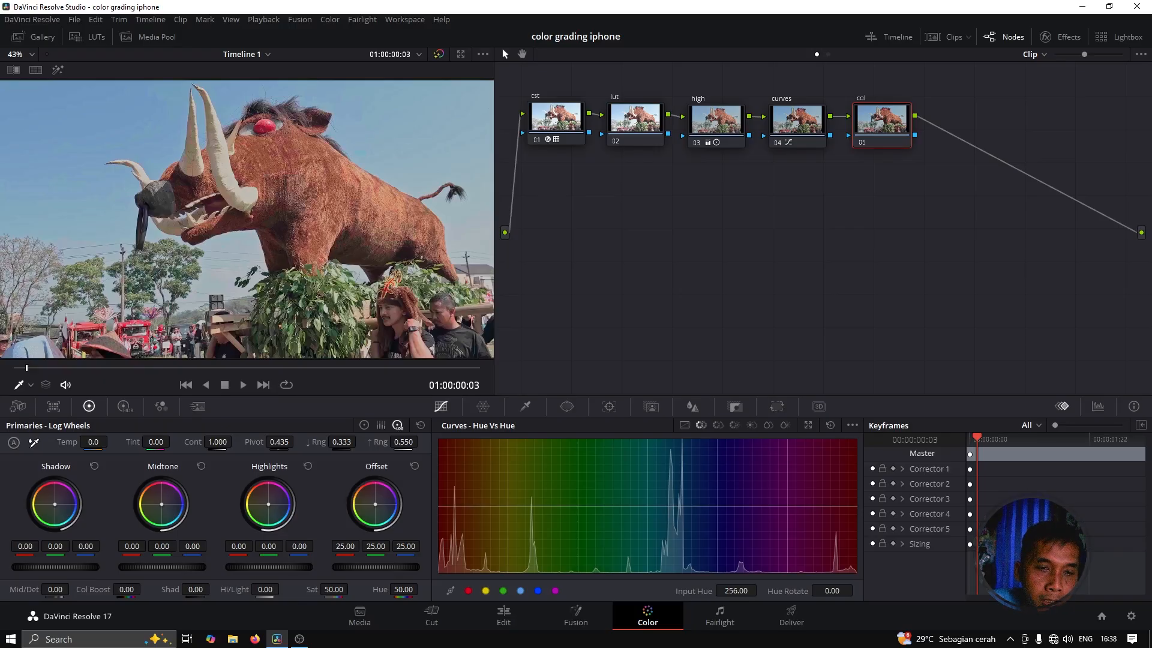
pyautogui.moveTo(375, 503); pyautogui.dragTo(374, 507)
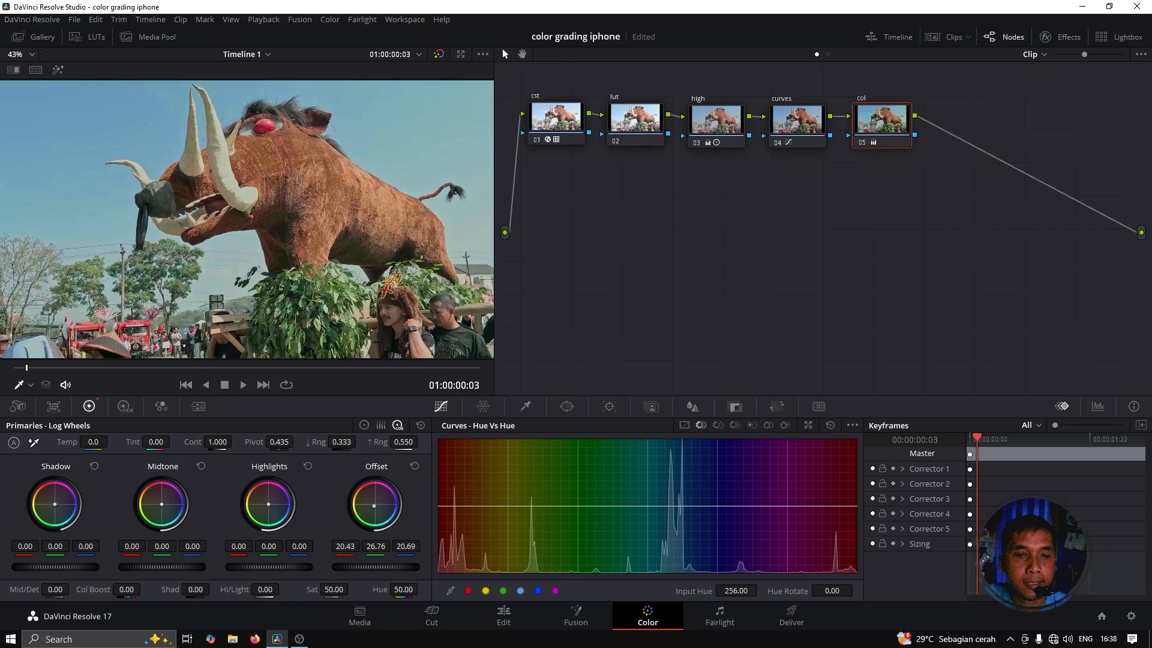
pyautogui.moveTo(373, 506); pyautogui.dragTo(375, 502)
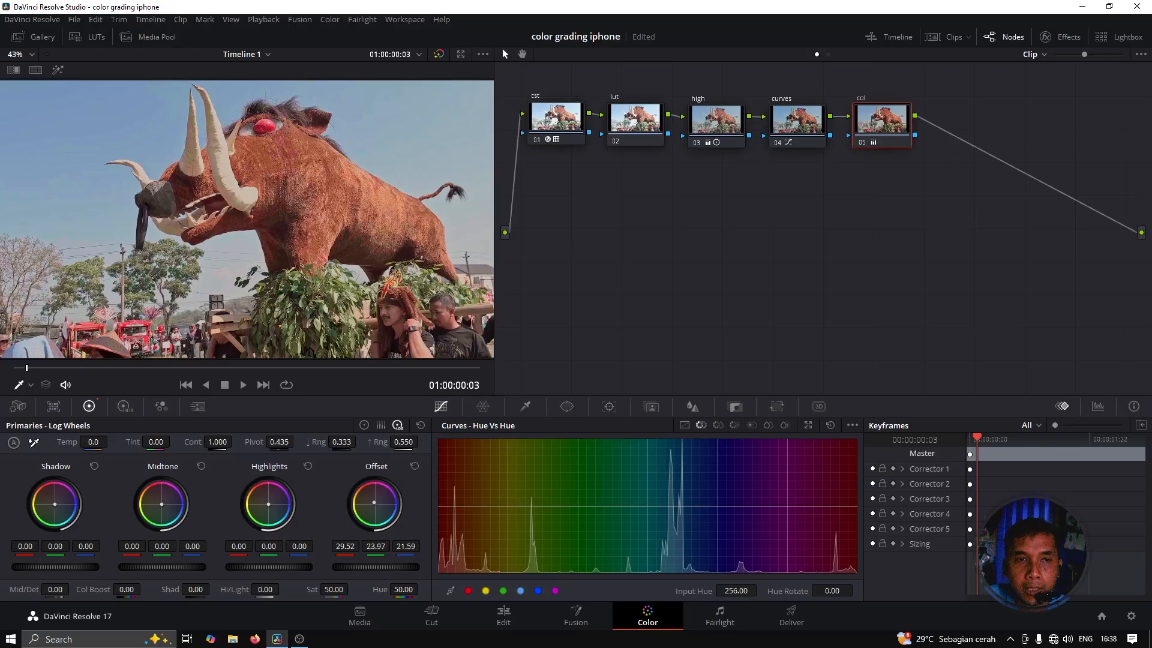
pyautogui.moveTo(375, 502); pyautogui.dragTo(375, 503)
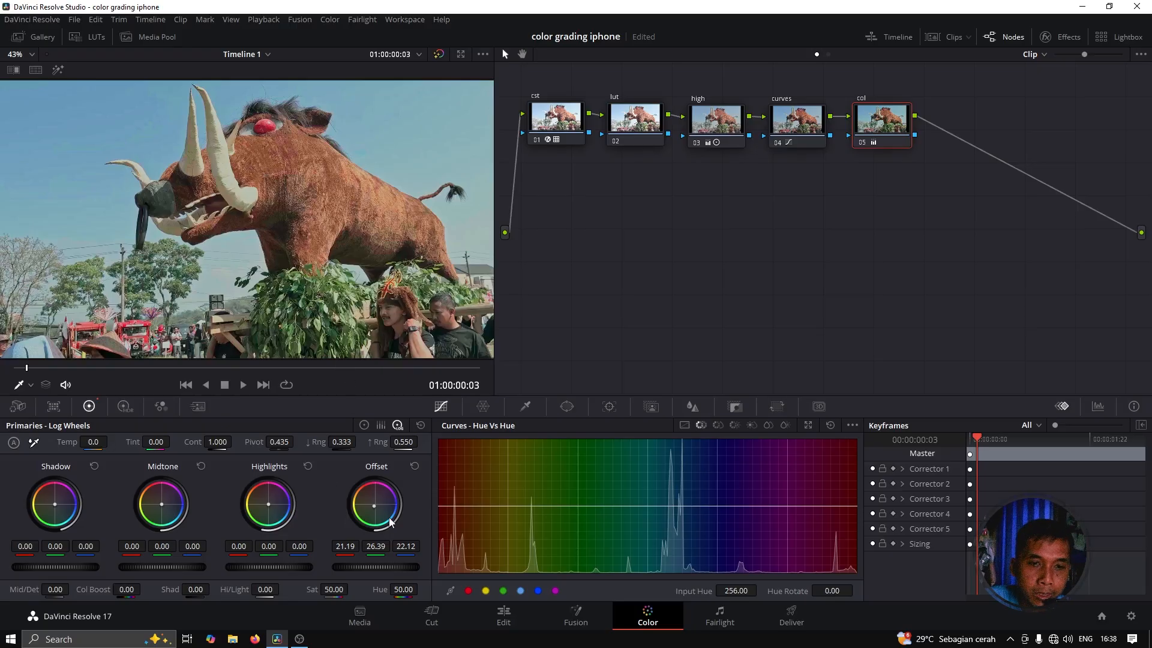
pyautogui.moveTo(372, 510); pyautogui.dragTo(374, 505)
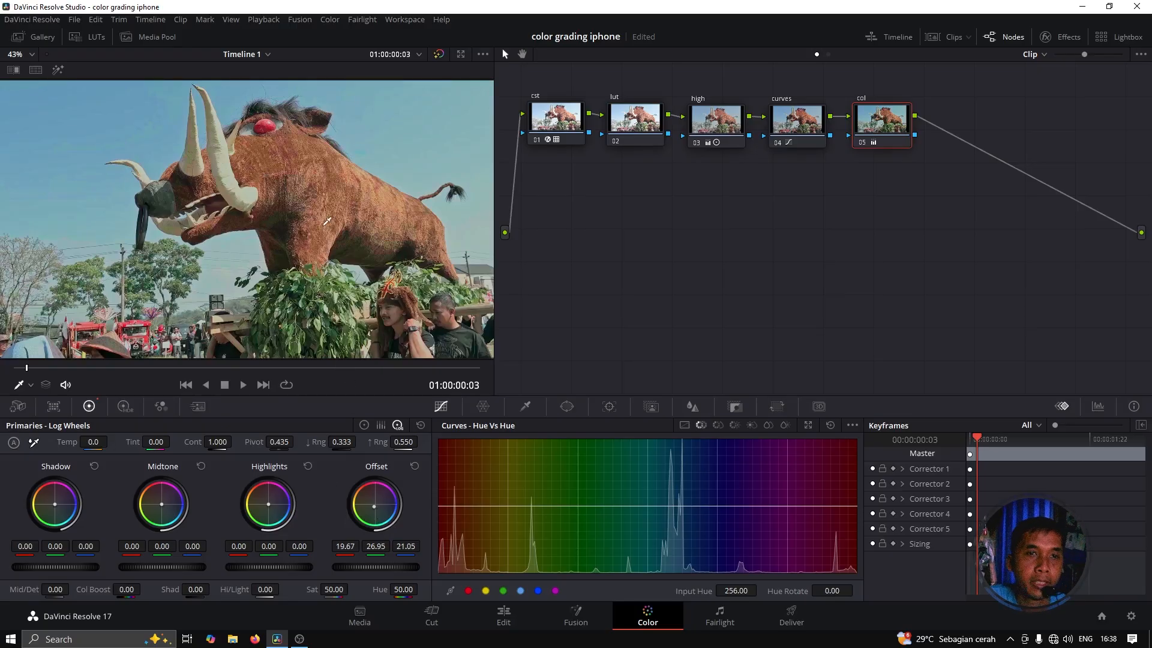
pyautogui.hotkey('shift', 'z')
pyautogui.moveTo(32, 368)
pyautogui.mouseDown()
pyautogui.moveTo(90, 370)
pyautogui.moveTo(13, 372)
pyautogui.moveTo(26, 377)
pyautogui.mouseUp()
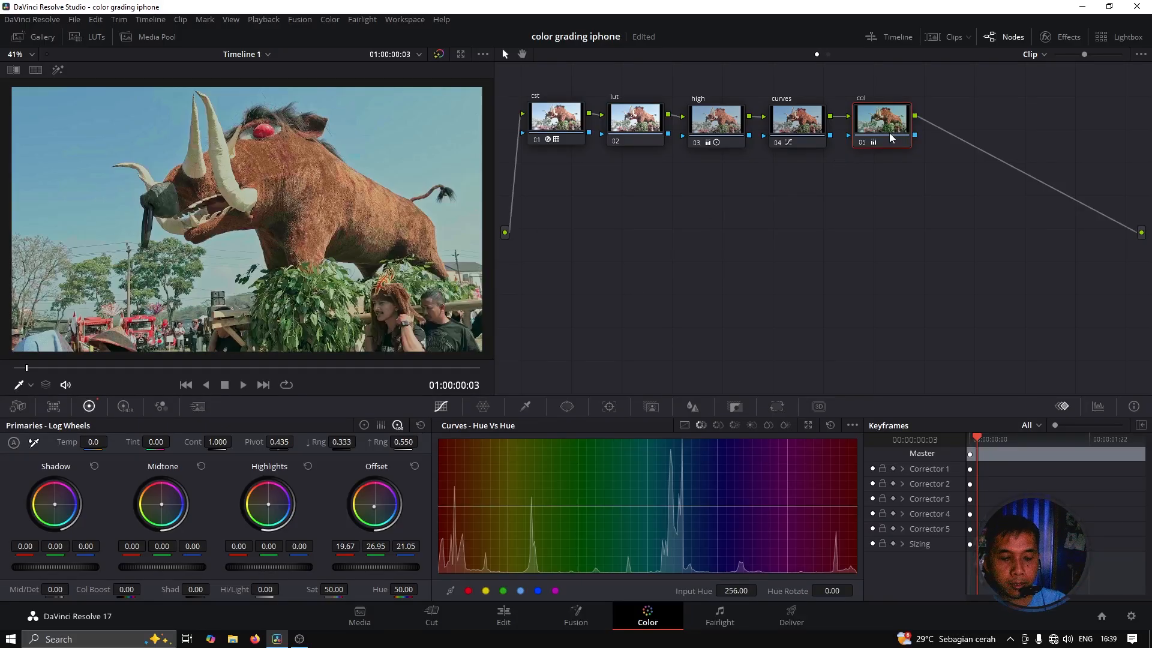
# Append a serial node after the col node and label it hdr
pyautogui.hotkey('alt', 's')
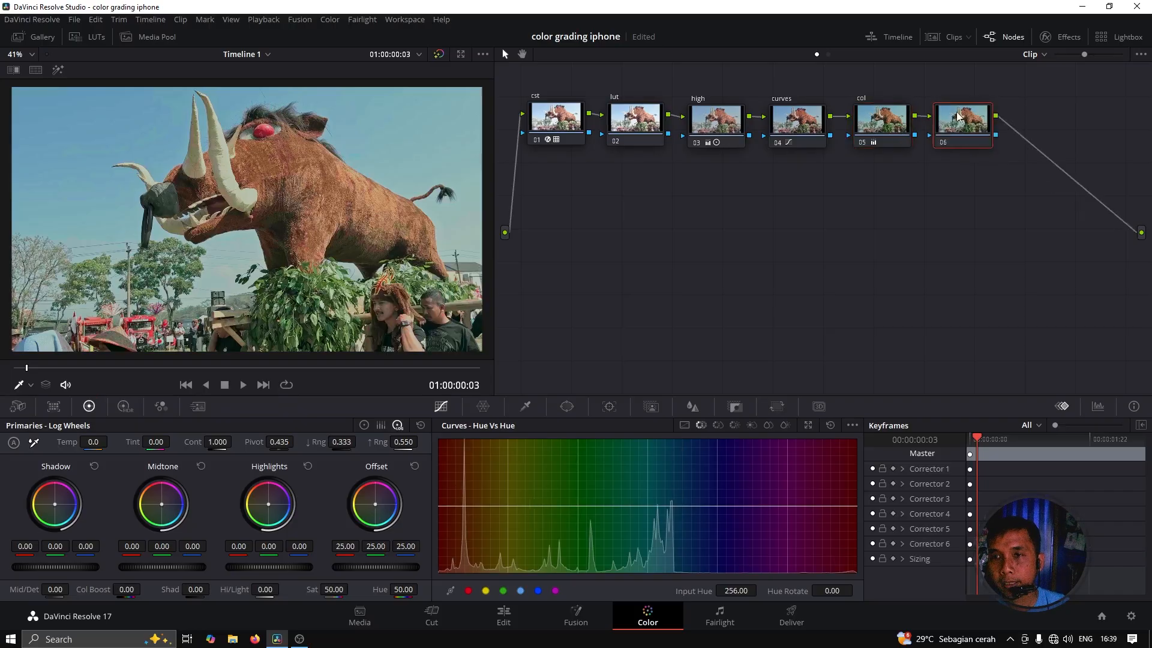
pyautogui.rightClick(958, 116)
pyautogui.click(984, 141)
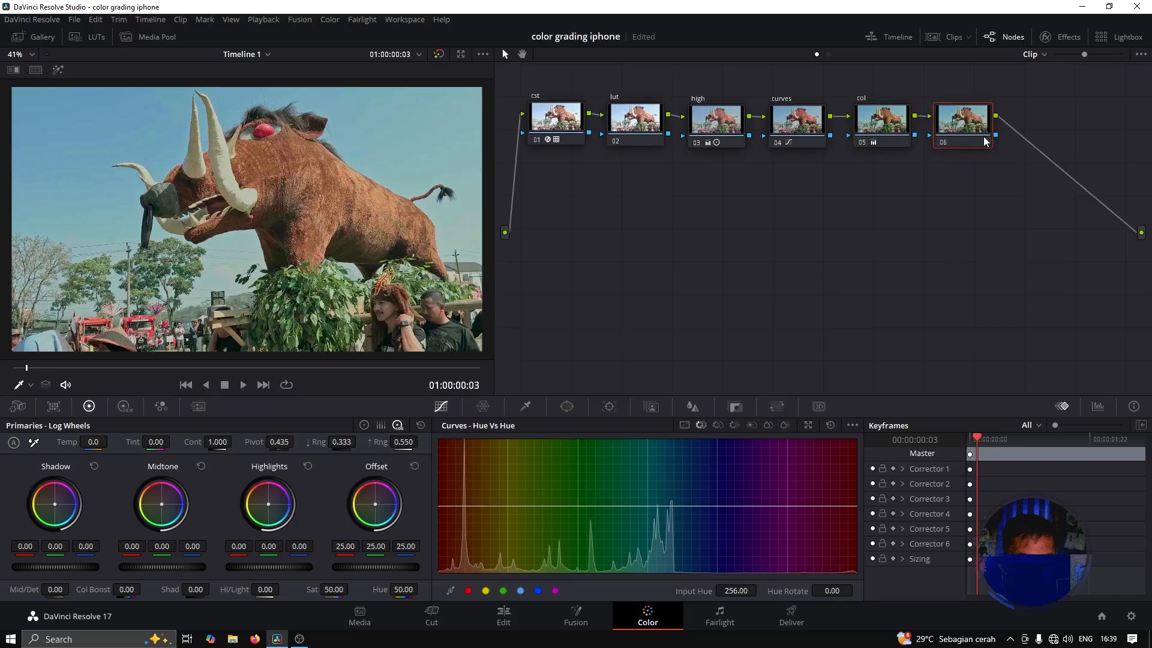
pyautogui.write('hdr')
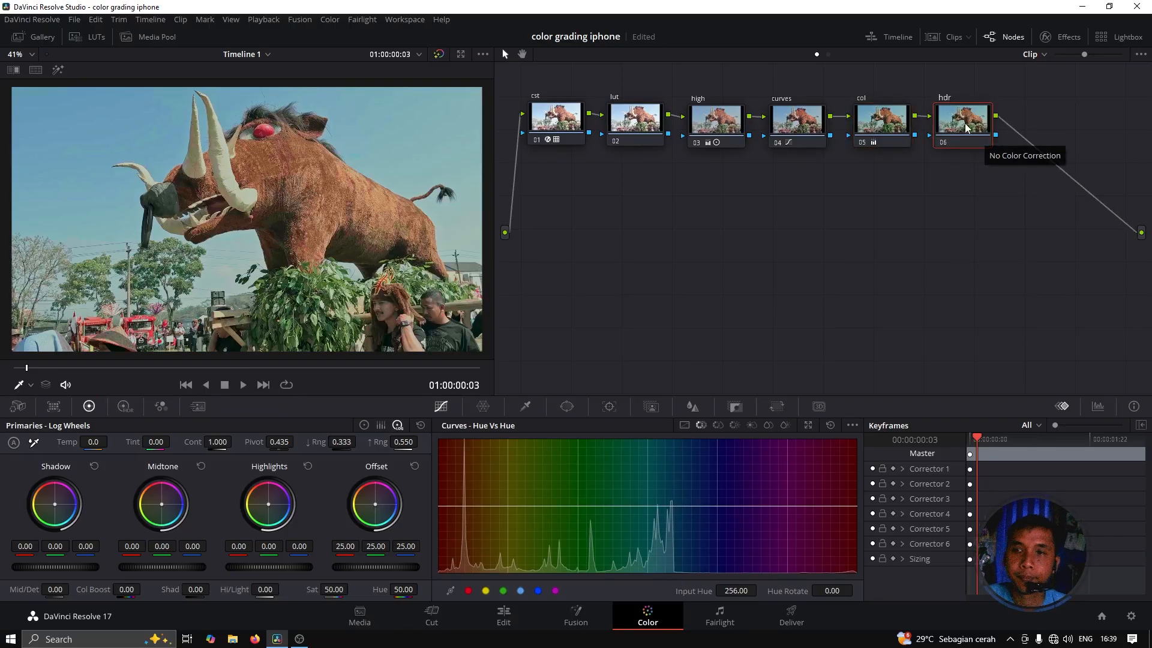
pyautogui.click(967, 130)
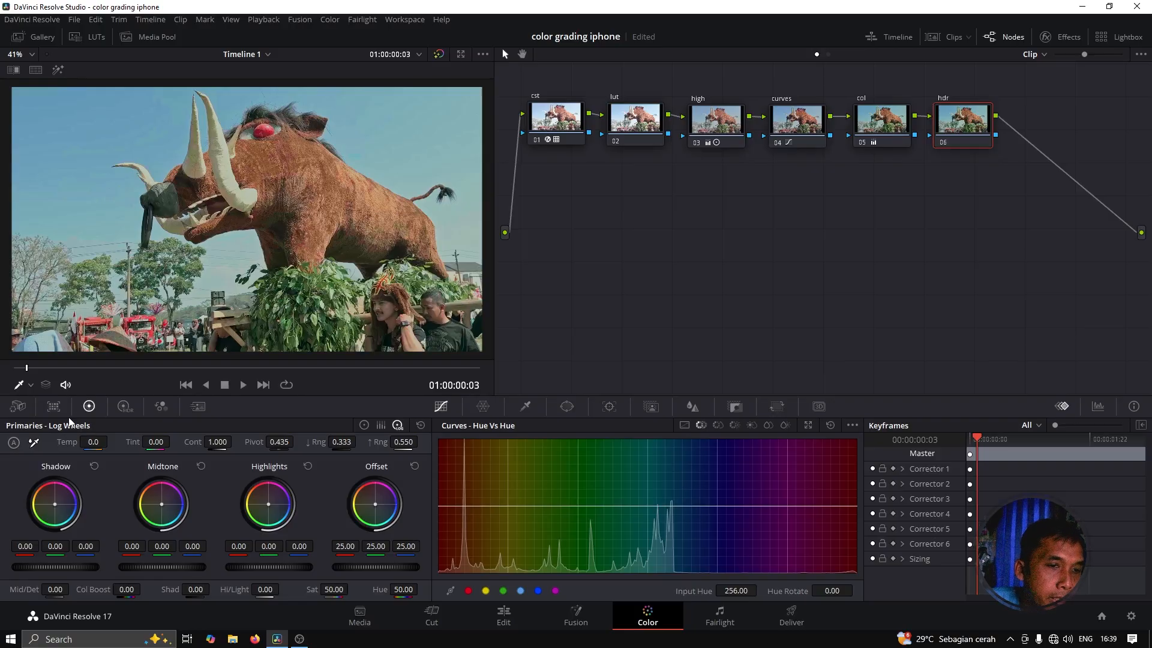
# In the hdr node's High Dynamic Range color wheels, lower the Light zone's exposure to -0.08
pyautogui.click(125, 408)
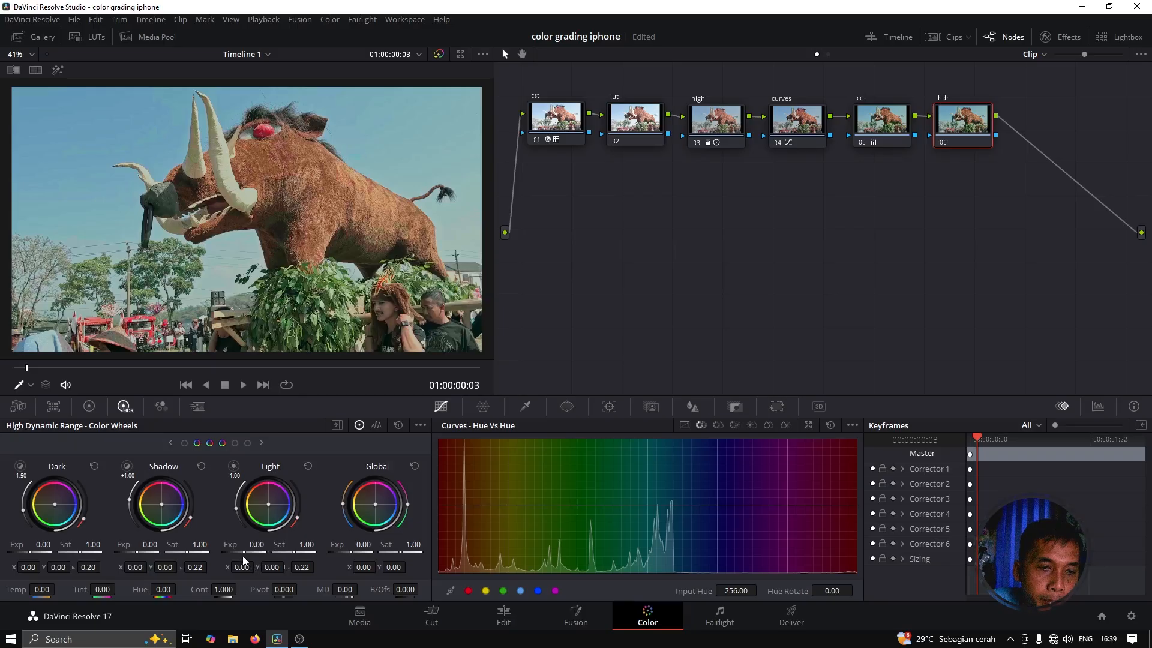
pyautogui.moveTo(255, 545)
pyautogui.mouseDown()
pyautogui.moveTo(297, 545)
pyautogui.moveTo(255, 544)
pyautogui.mouseUp()
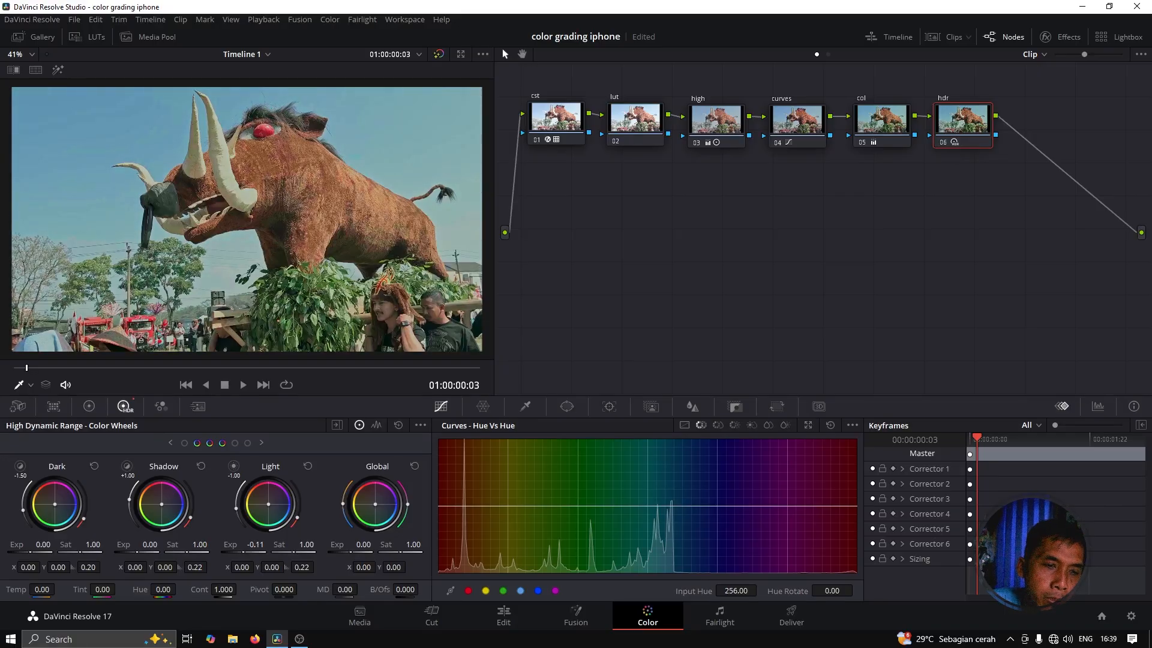
pyautogui.moveTo(252, 544); pyautogui.dragTo(257, 545)
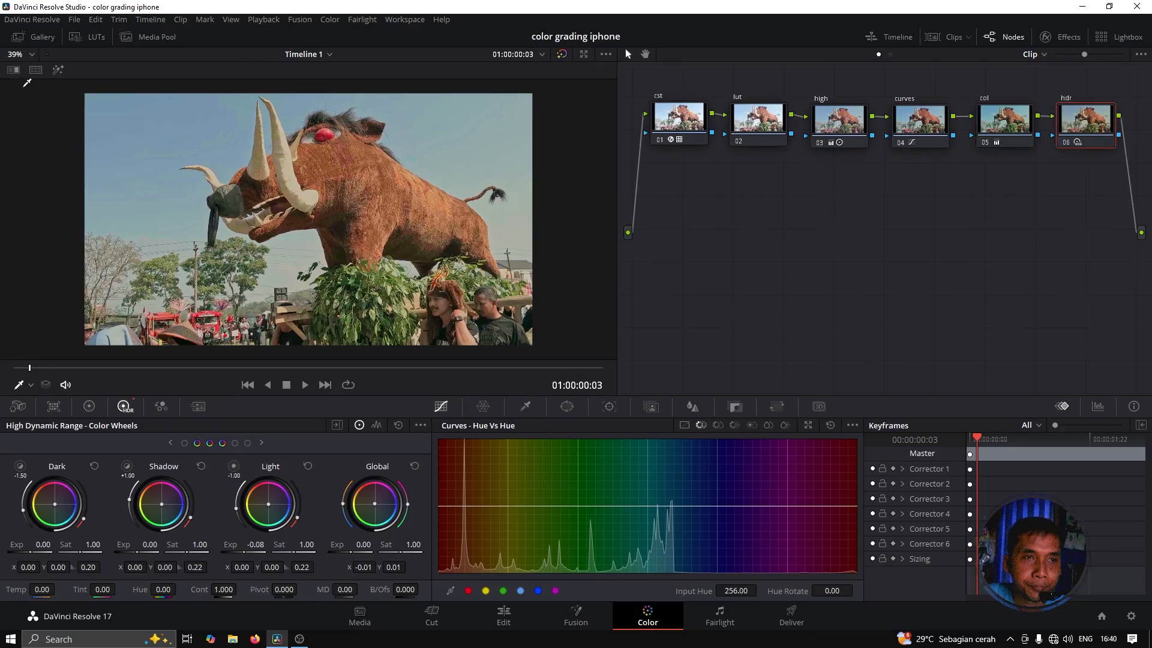
# Show the Gallery and restack the six nodes into a compact diagonal cascade, narrowing the node area to give the viewer more room
pyautogui.click(43, 37)
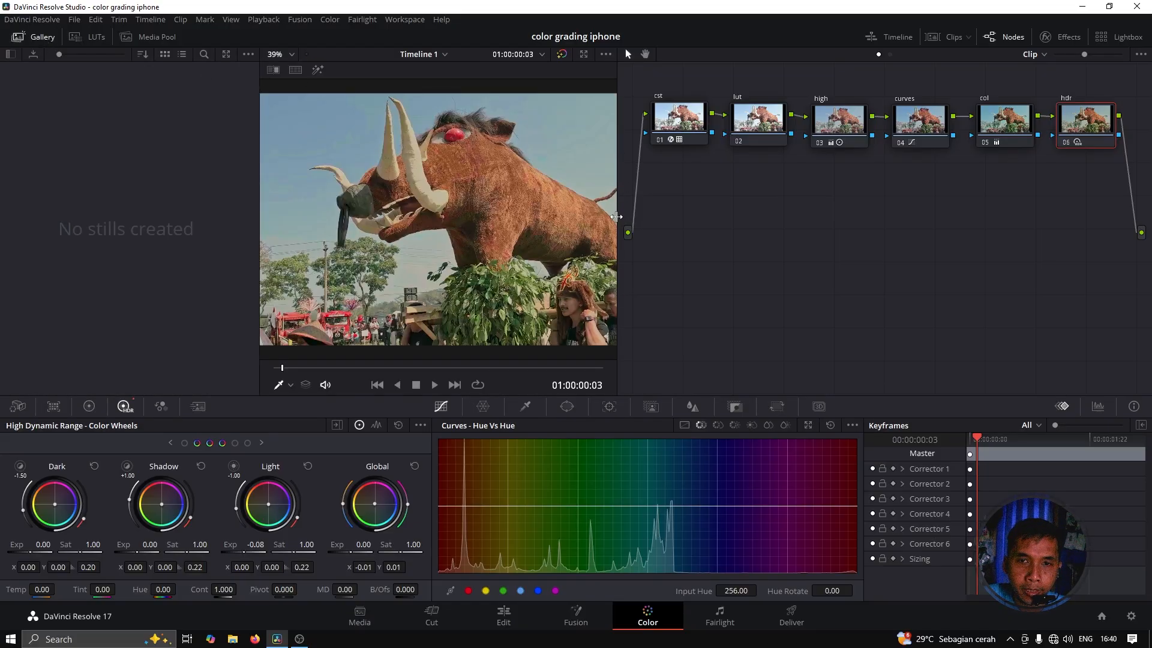
pyautogui.moveTo(622, 217); pyautogui.dragTo(573, 217)
pyautogui.moveTo(696, 129); pyautogui.dragTo(659, 187)
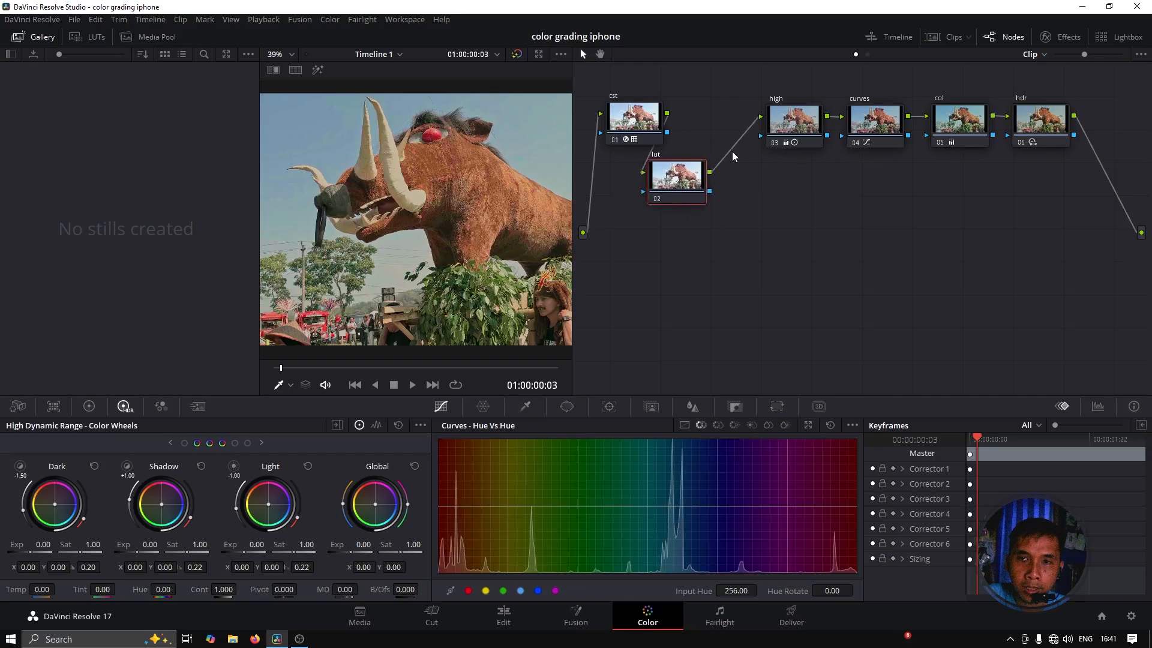
pyautogui.moveTo(774, 144); pyautogui.dragTo(732, 252)
pyautogui.moveTo(866, 139); pyautogui.dragTo(748, 313)
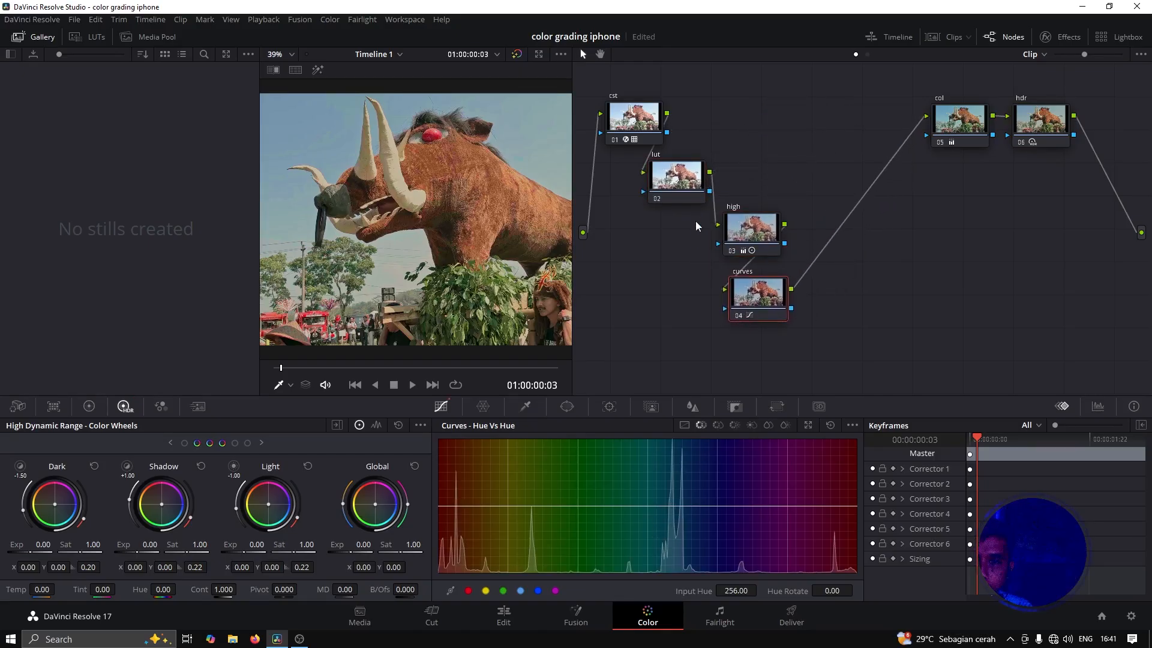
pyautogui.moveTo(671, 200); pyautogui.dragTo(658, 180)
pyautogui.moveTo(736, 231); pyautogui.dragTo(677, 183)
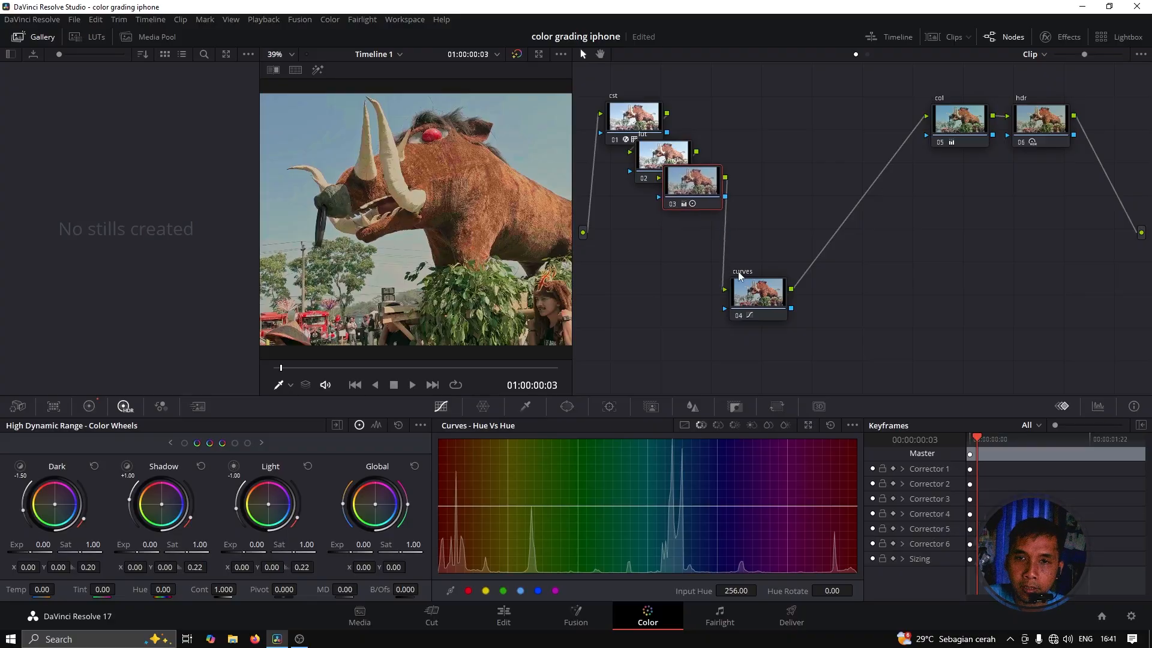
pyautogui.moveTo(768, 312); pyautogui.dragTo(723, 236)
pyautogui.moveTo(979, 137); pyautogui.dragTo(761, 259)
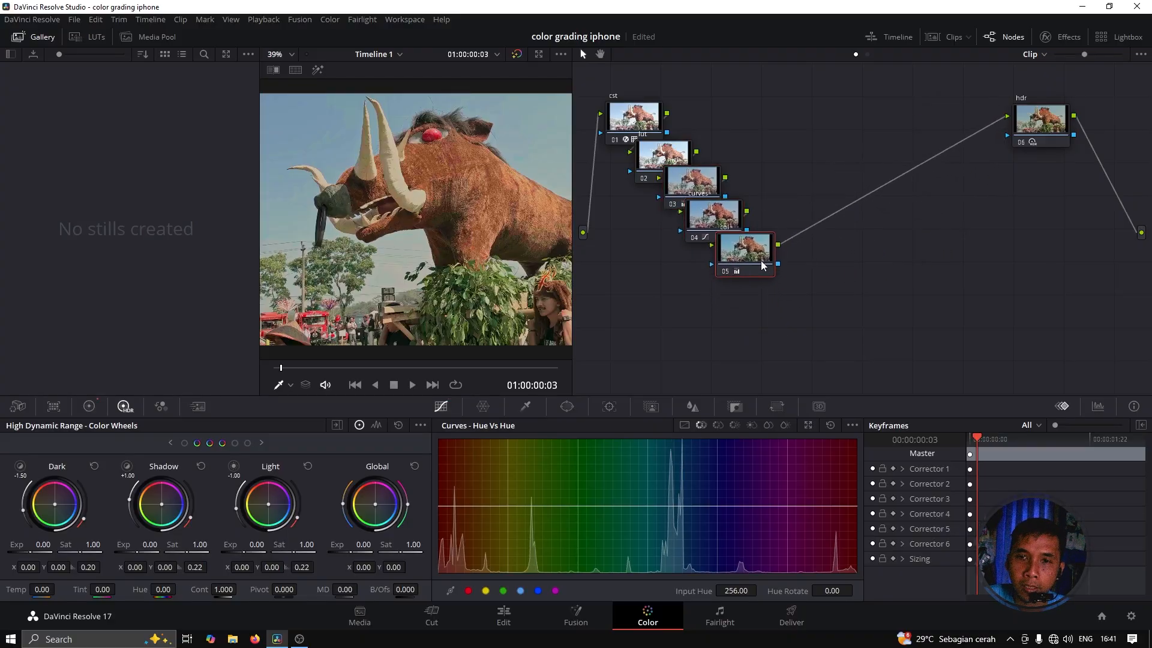
pyautogui.moveTo(1057, 141); pyautogui.dragTo(781, 292)
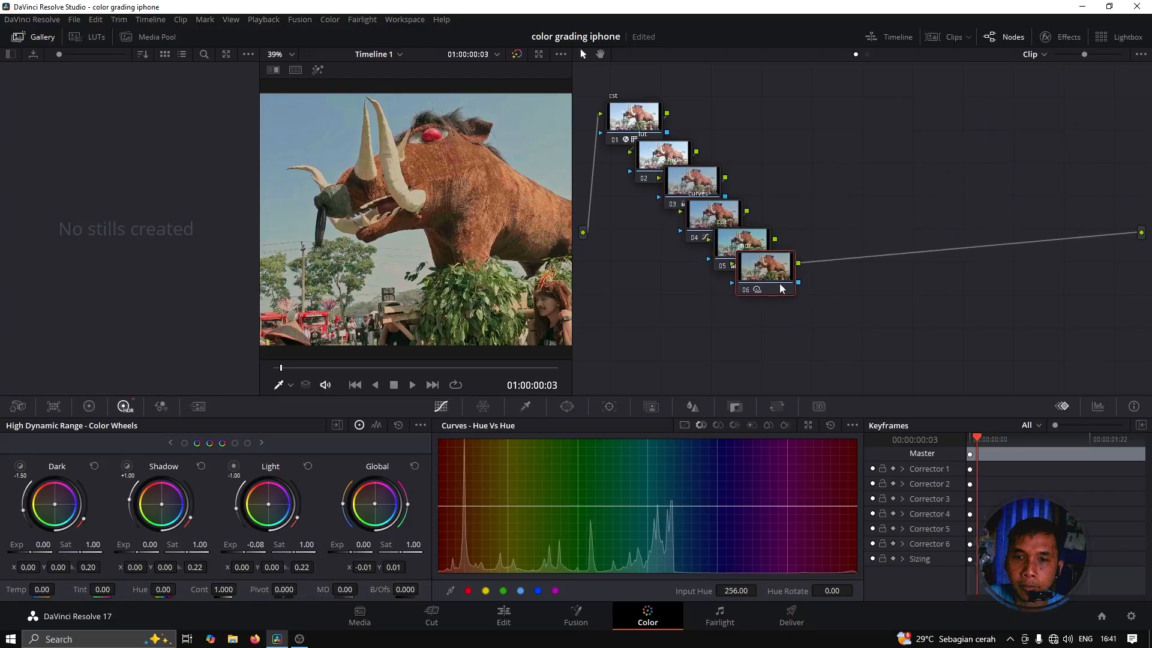
pyautogui.moveTo(571, 219); pyautogui.dragTo(802, 221)
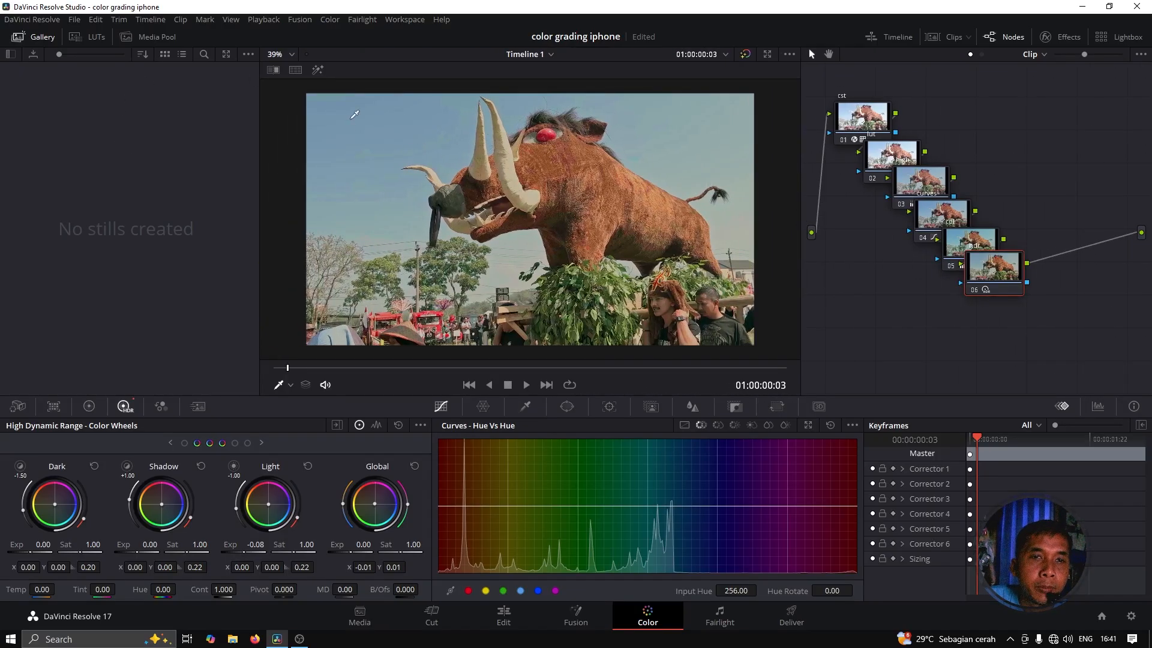
# Grab a still of the graded mammoth frame into the Gallery
pyautogui.click(400, 131)
pyautogui.rightClick(396, 139)
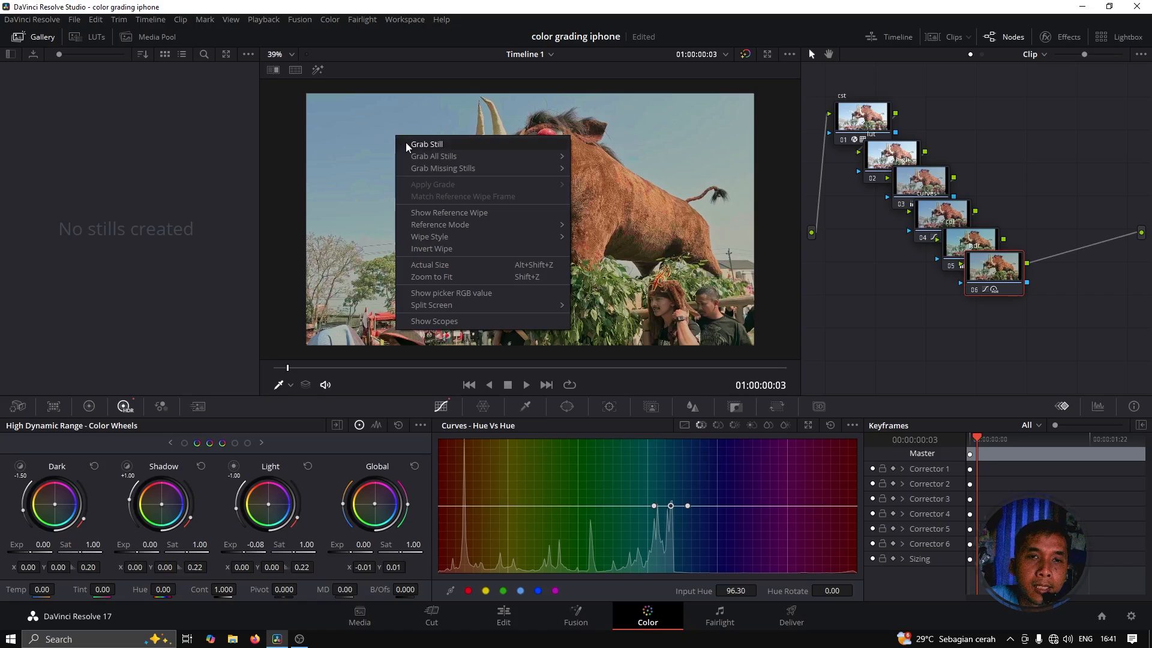
pyautogui.click(427, 145)
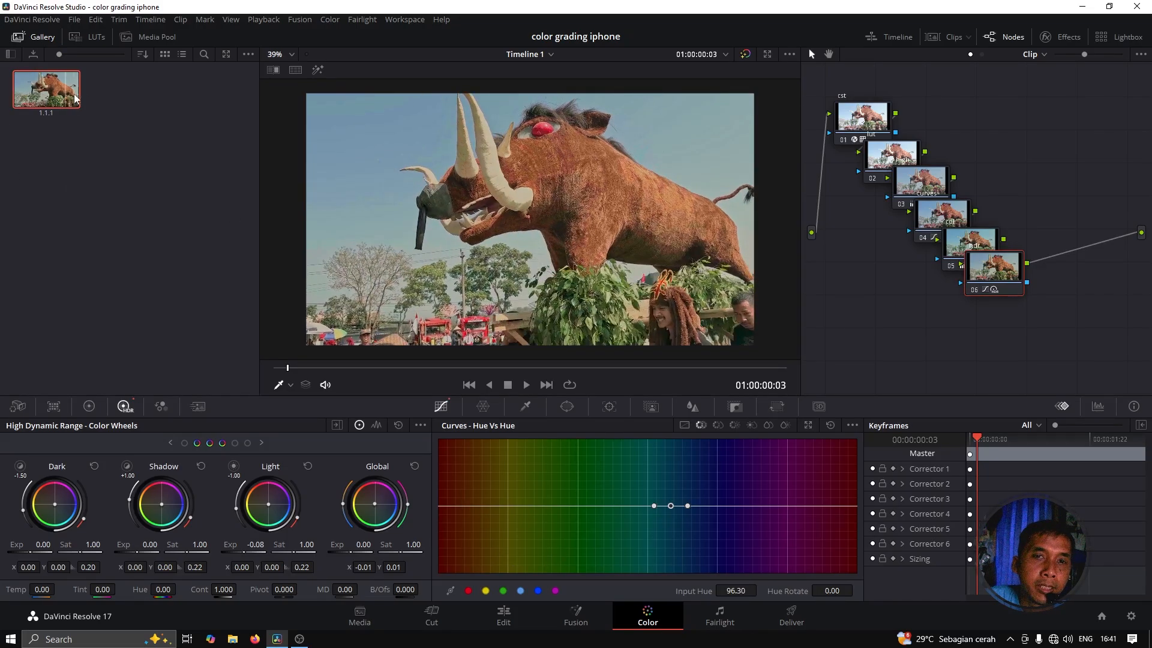
# Show the clip thumbnails, select the ungraded clip 02, fit its image in the viewer and move to a frame around 01:00:03:18
pyautogui.click(947, 37)
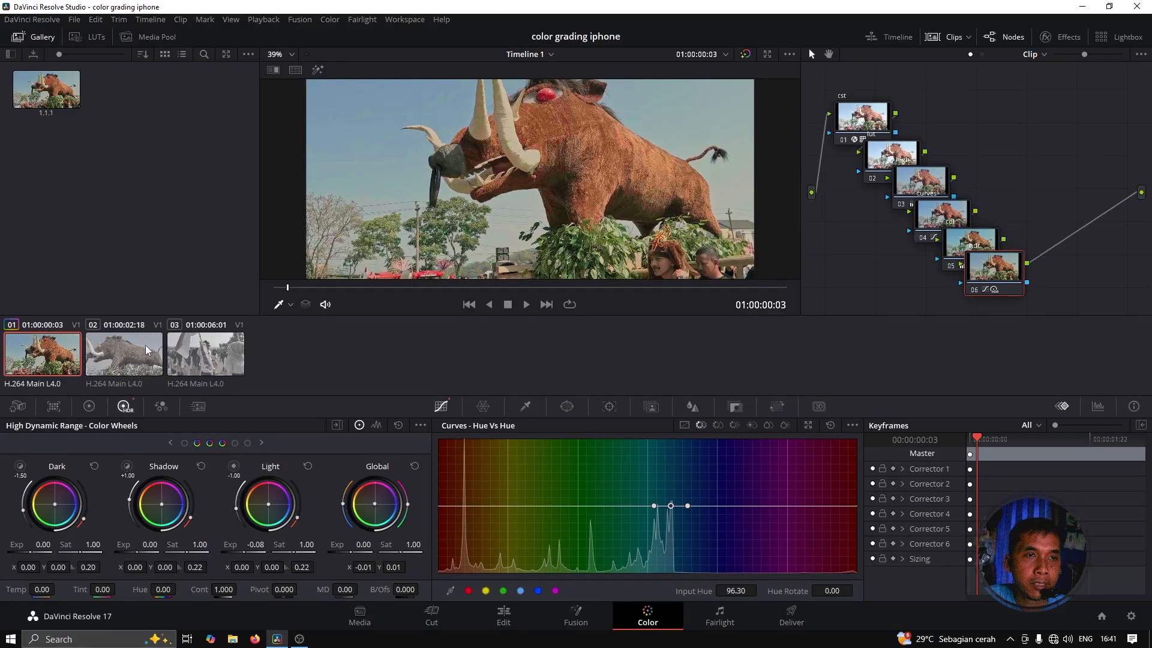
pyautogui.click(121, 364)
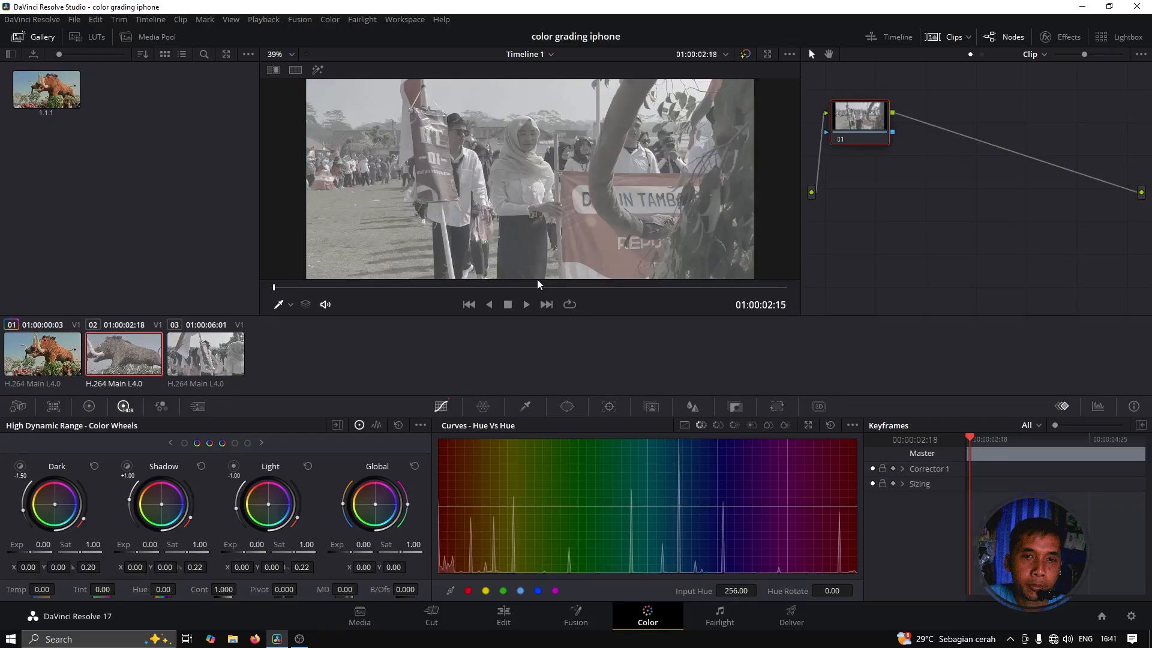
pyautogui.scroll(-1, 504, 157)
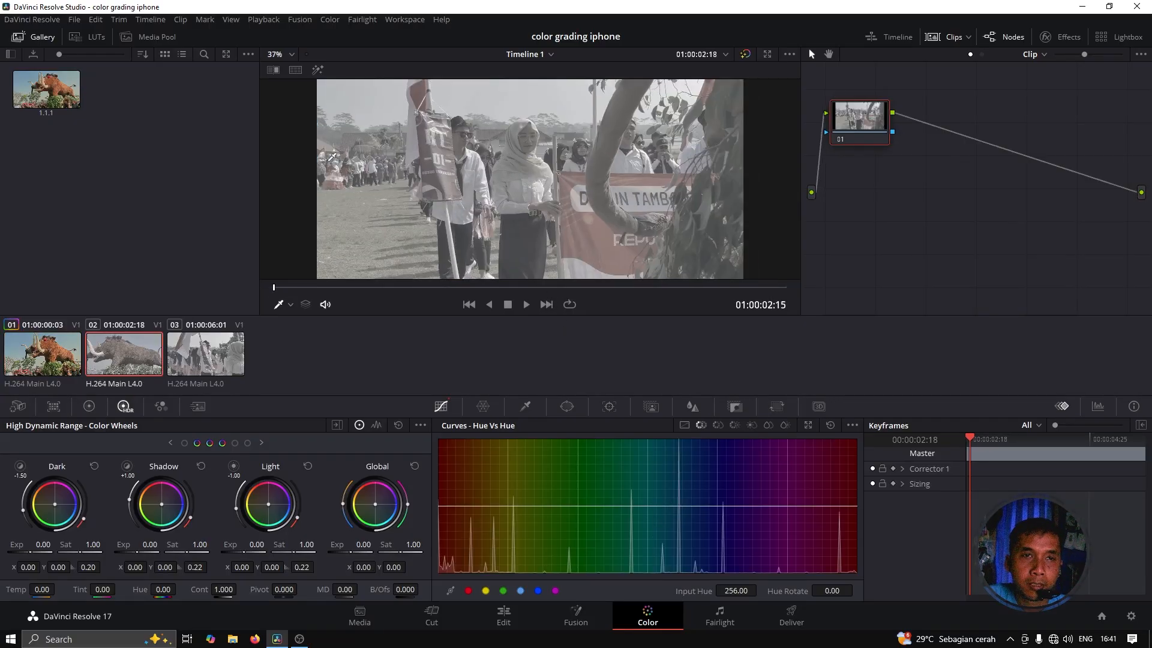
pyautogui.click(291, 54)
pyautogui.click(288, 69)
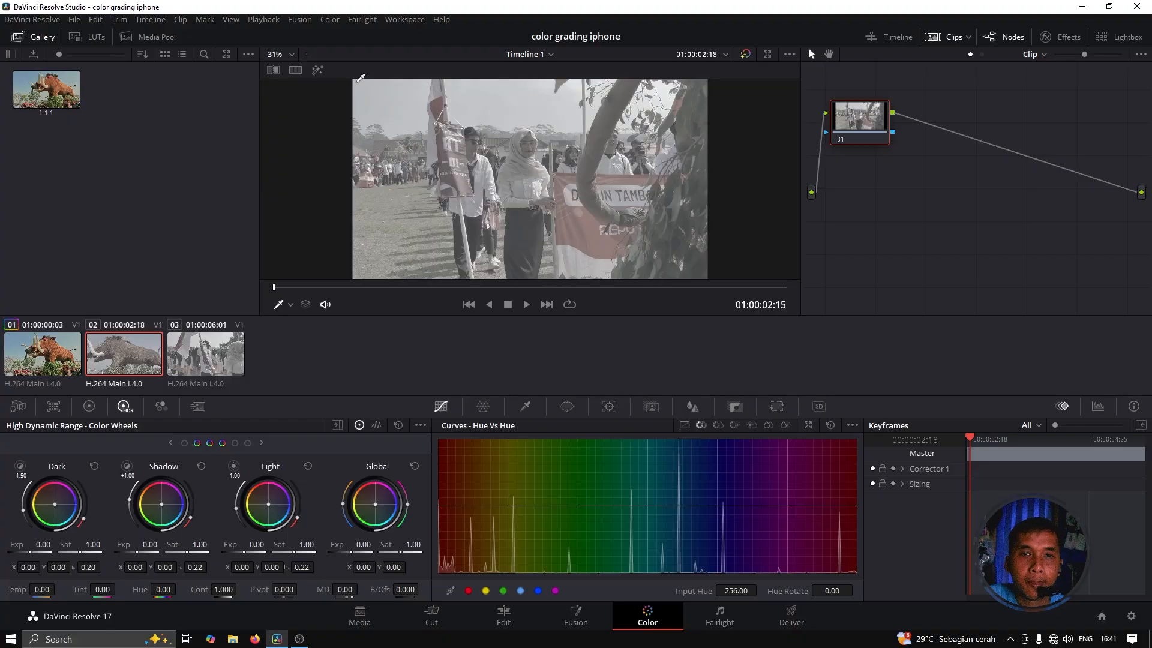
pyautogui.moveTo(328, 288); pyautogui.dragTo(449, 288)
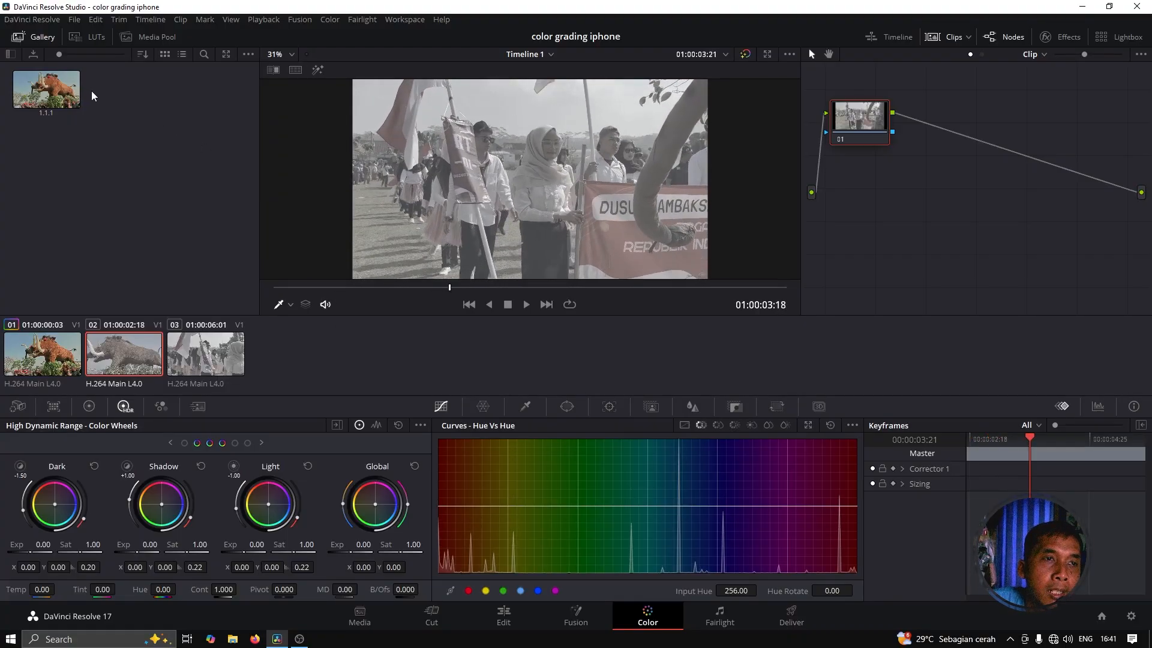
# Apply the grade from Gallery still 1.1.1 to clip 02
pyautogui.click(46, 96)
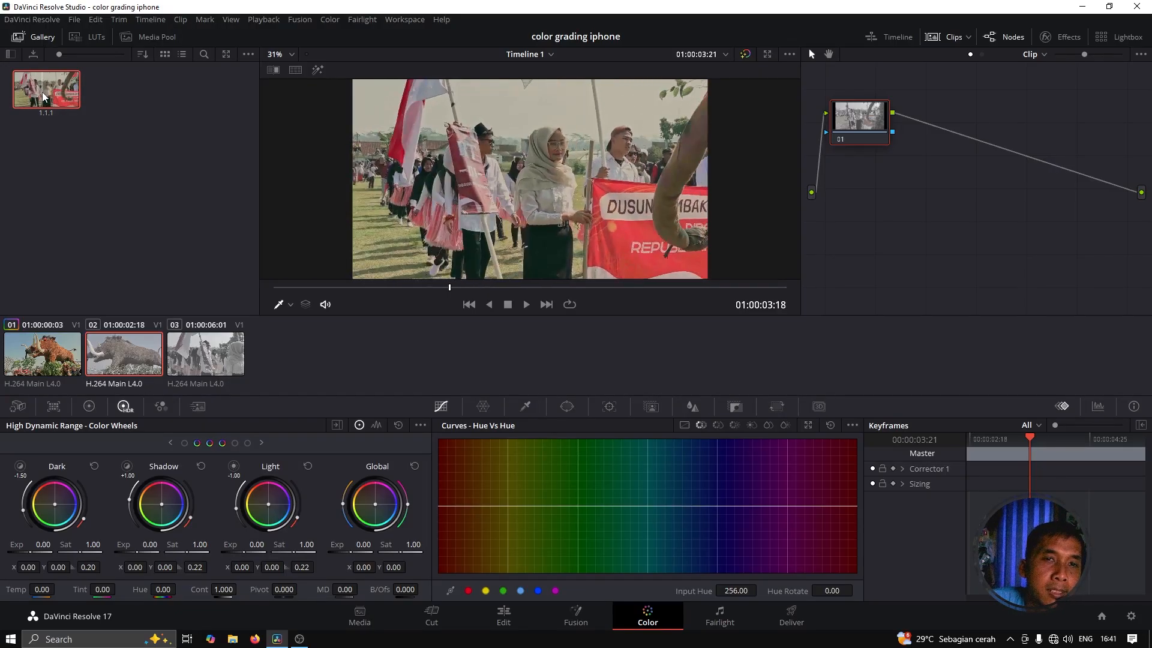
pyautogui.rightClick(43, 96)
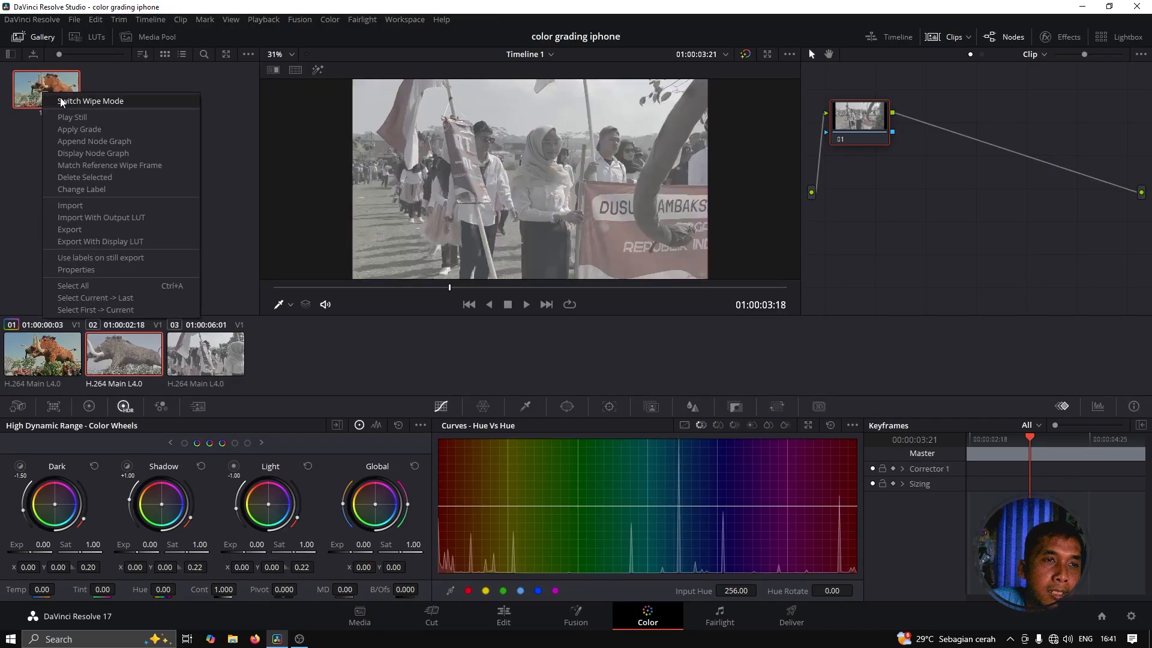
pyautogui.click(73, 130)
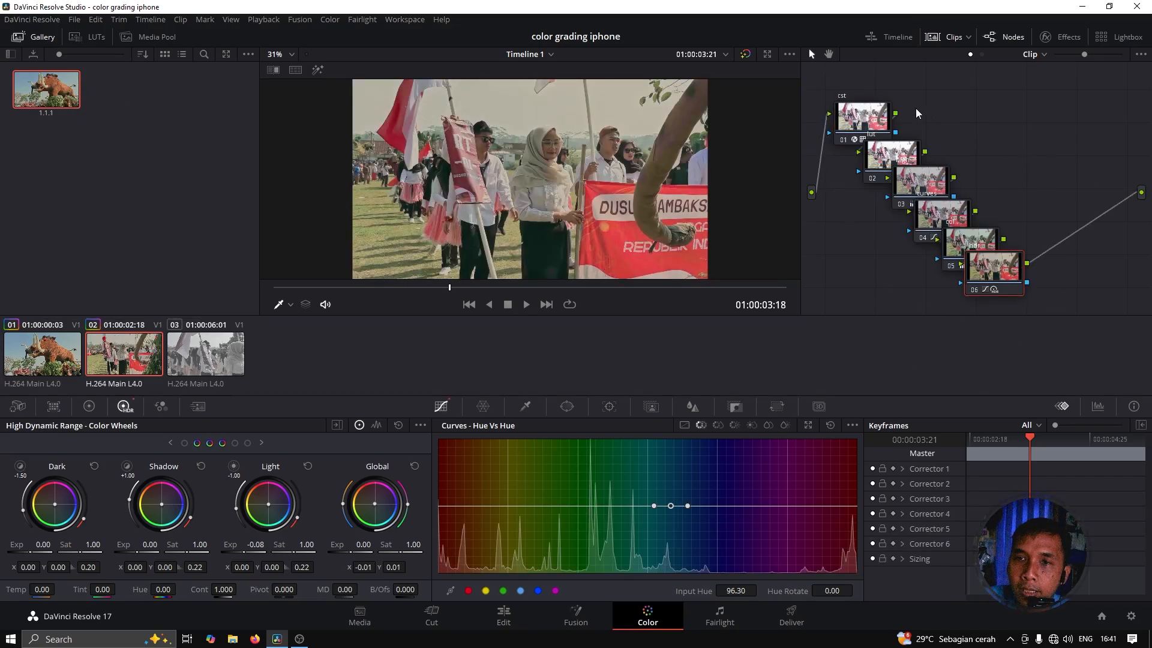
# Compare the grade on clip 01 with the same grade on clip 02, ending on clip 02
pyautogui.click(60, 363)
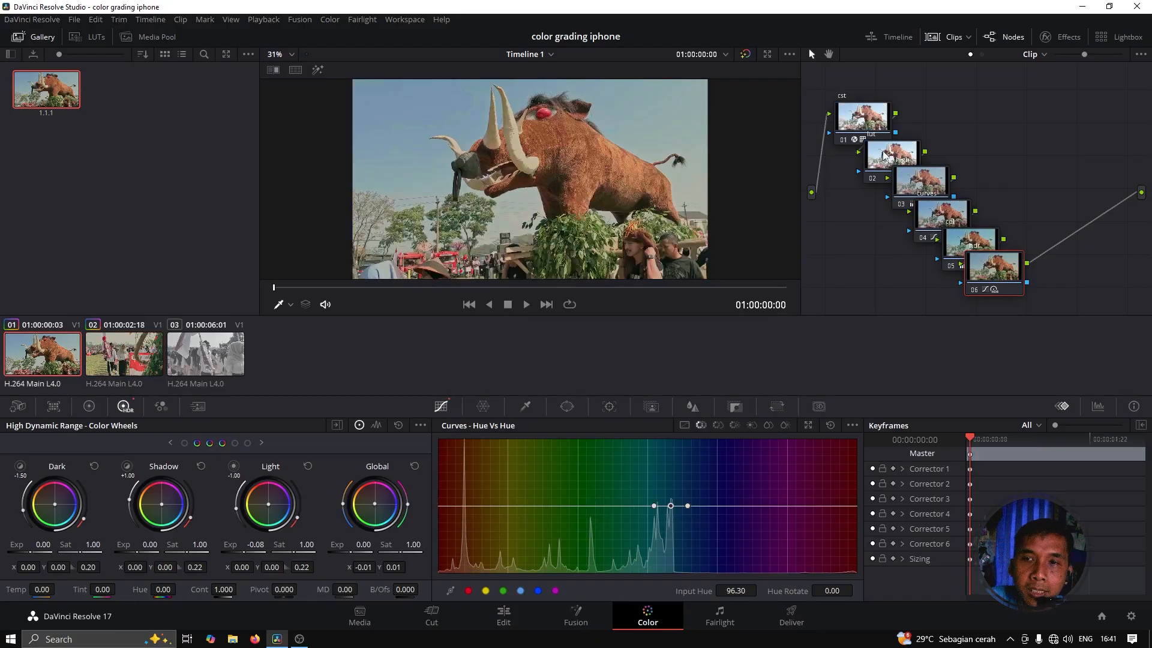
pyautogui.click(130, 360)
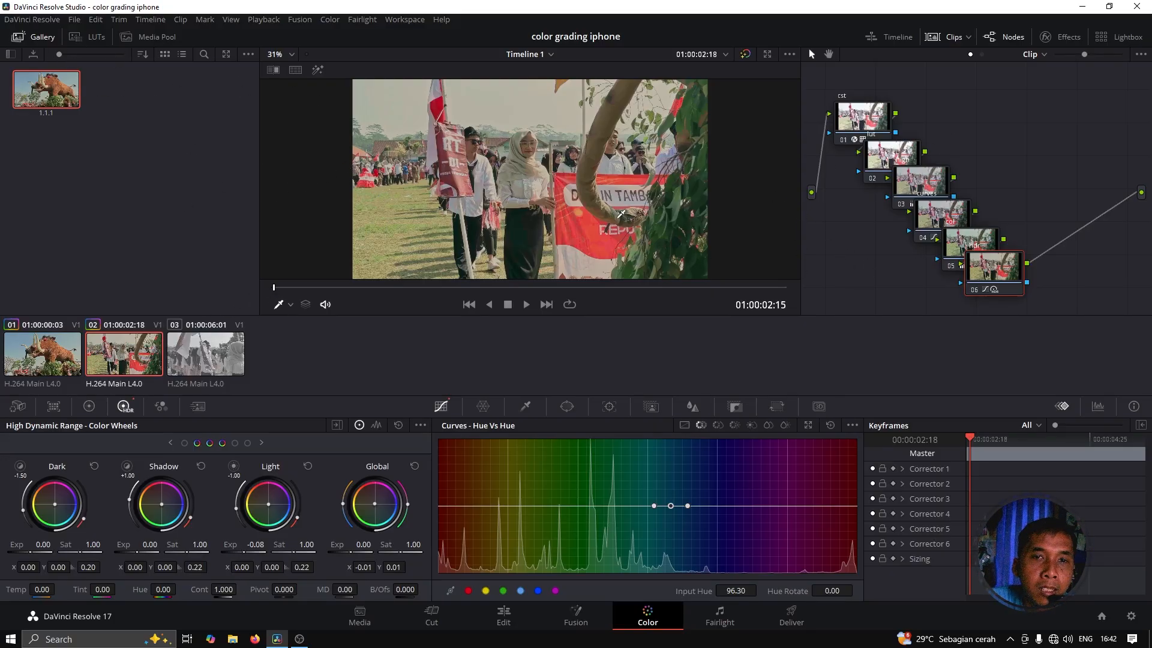
# Hide the Gallery and clip thumbnails, widen the node area, and spread clip 02's nodes out from cst to hdr
pyautogui.click(42, 38)
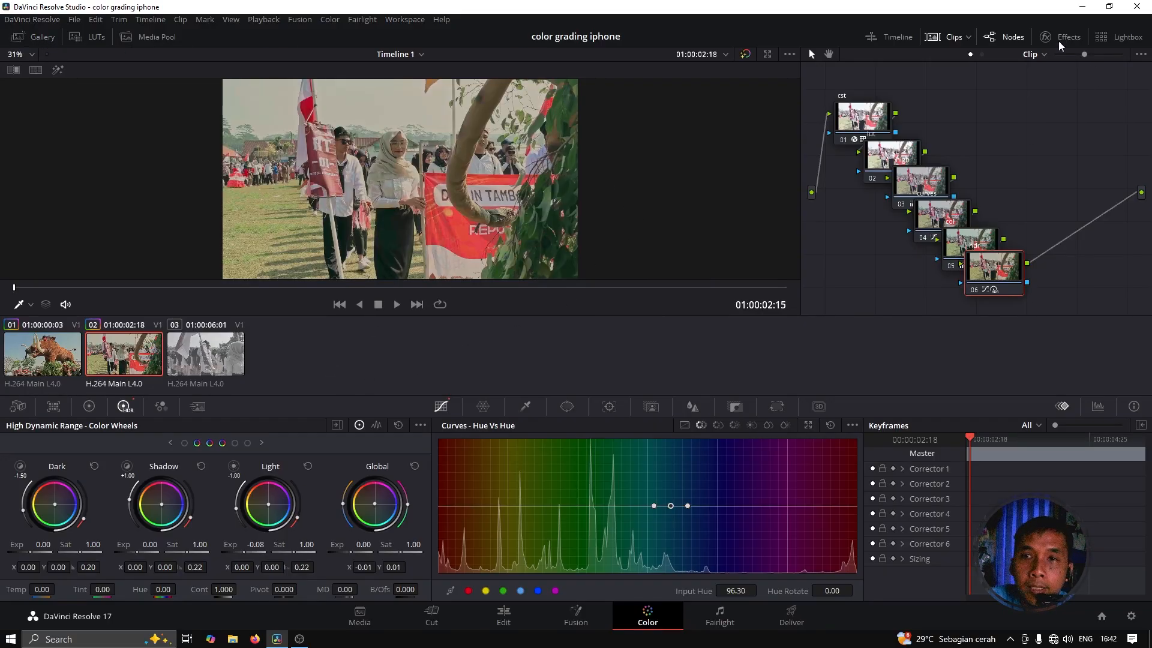
pyautogui.click(952, 38)
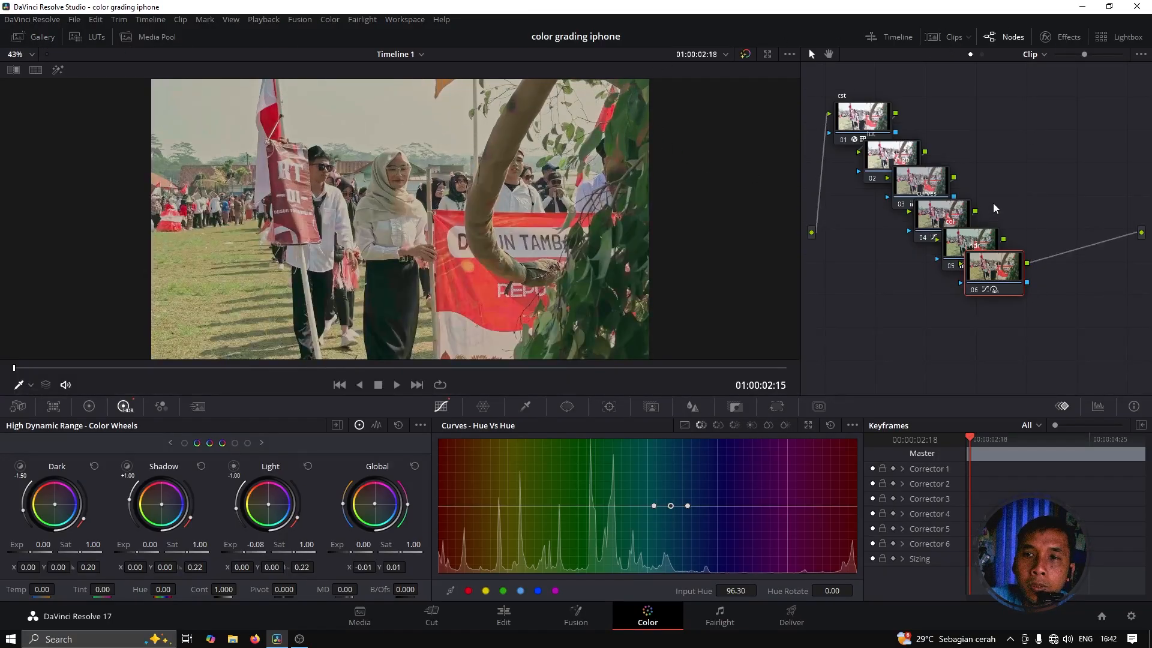
pyautogui.moveTo(801, 177); pyautogui.dragTo(598, 185)
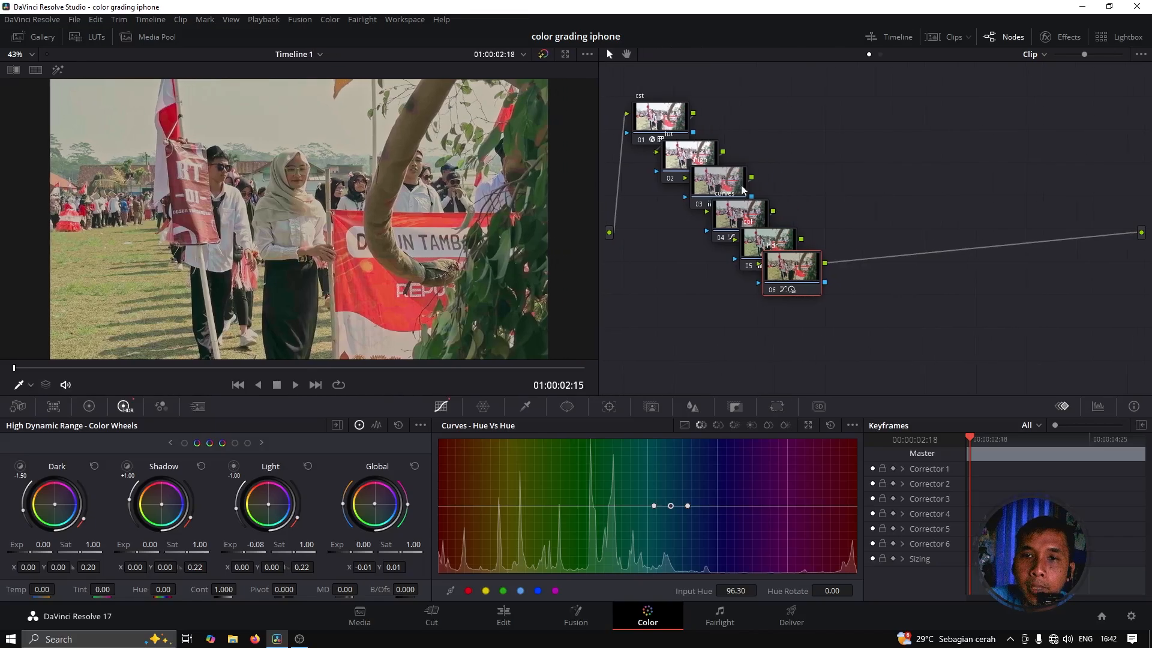
pyautogui.click(733, 137)
pyautogui.moveTo(735, 131); pyautogui.dragTo(743, 125)
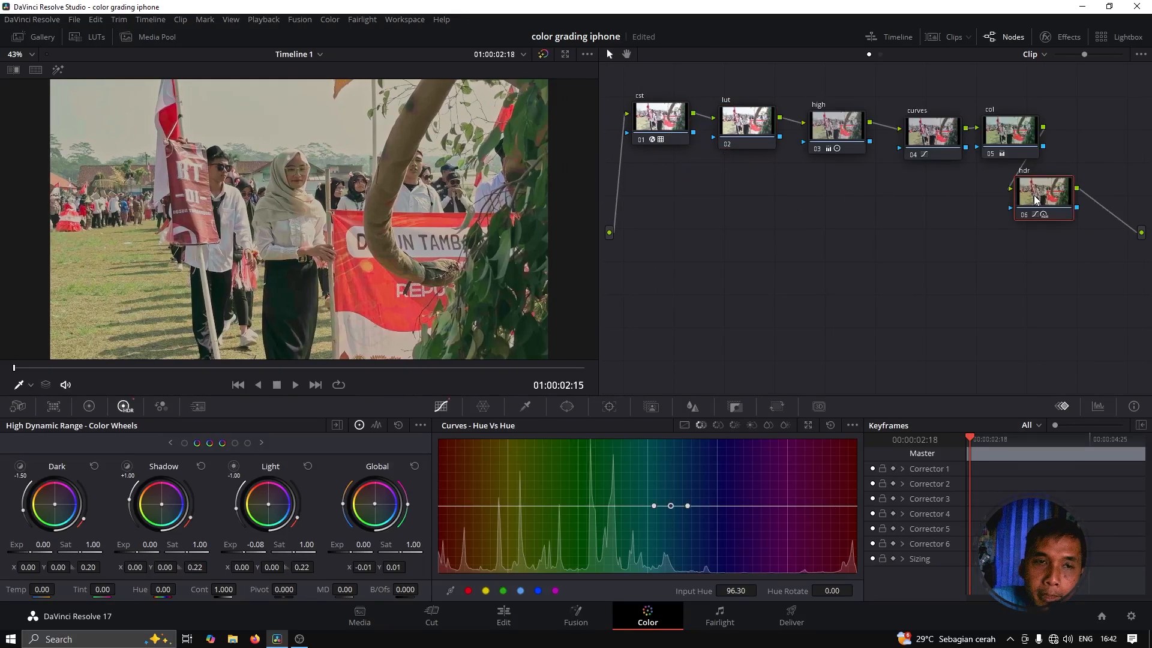
# Reset the Global HDR wheel on clip 02's hdr node and the Offset log wheel on its col node
pyautogui.click(415, 467)
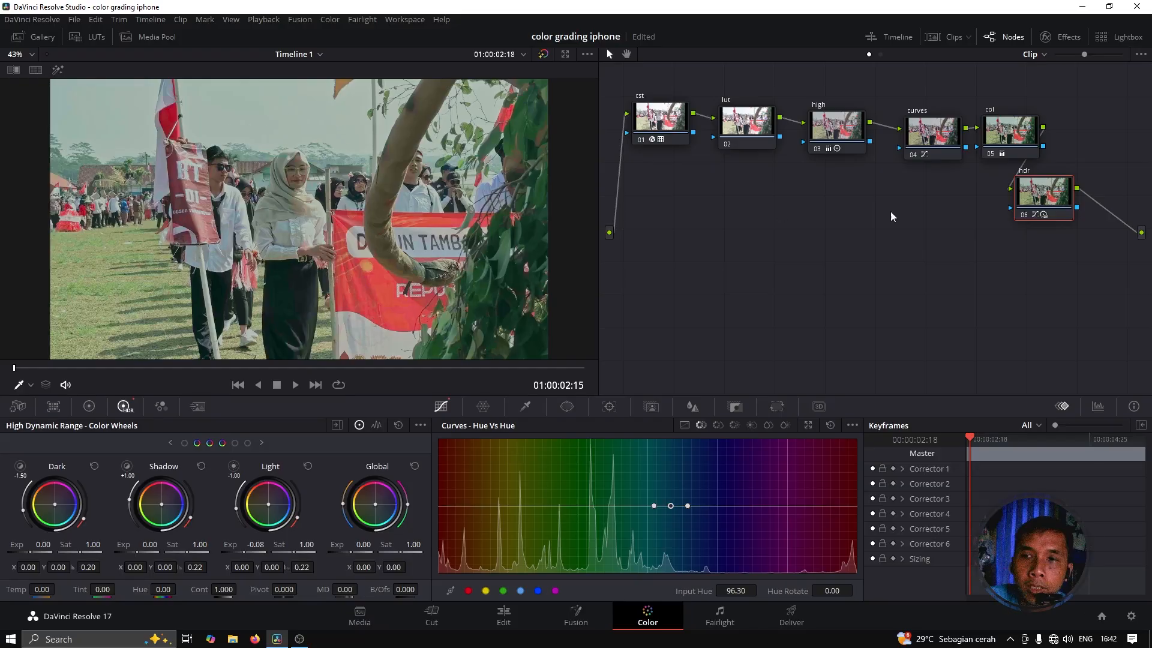
pyautogui.click(1022, 132)
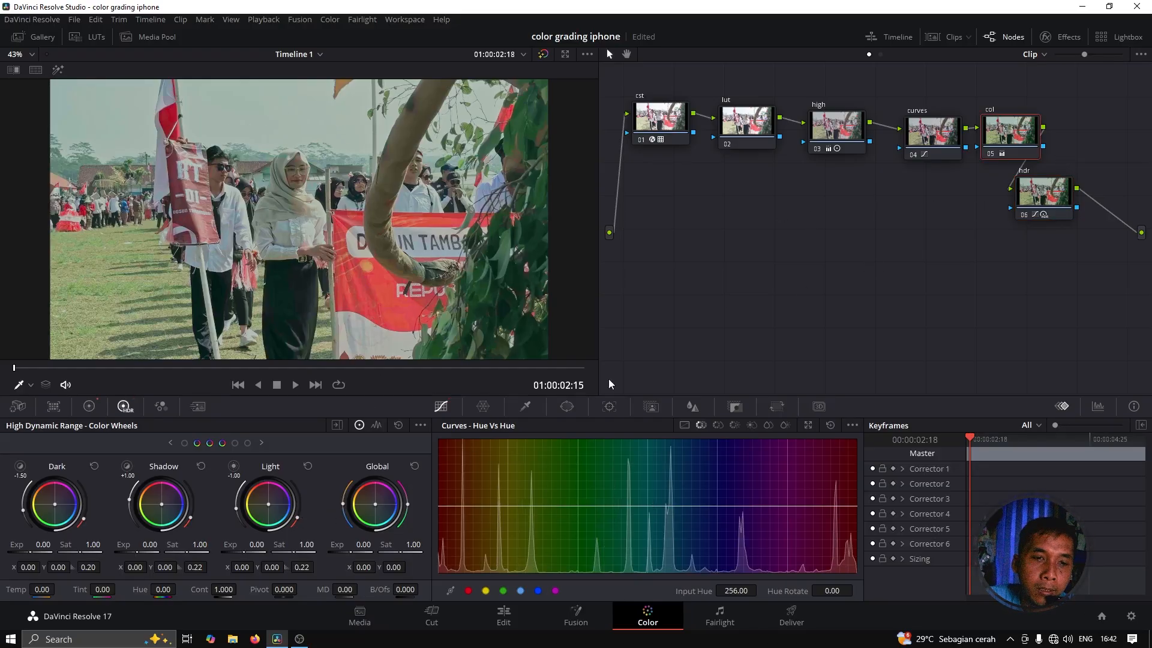
pyautogui.moveTo(1003, 145); pyautogui.dragTo(940, 139)
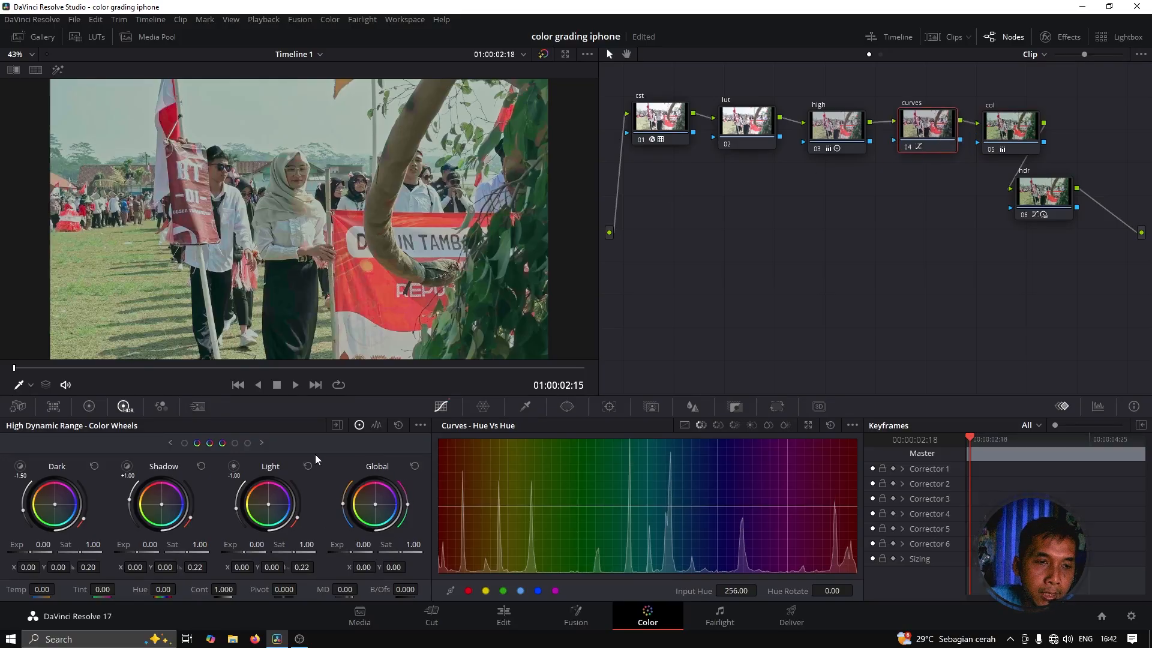
pyautogui.click(89, 407)
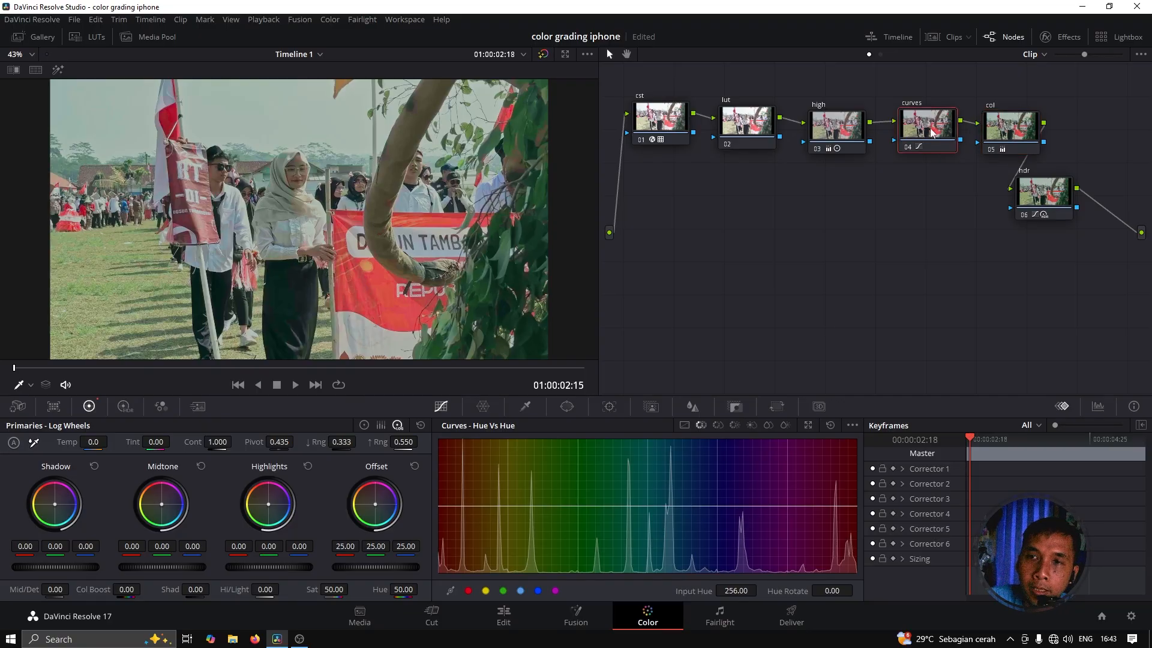
pyautogui.click(1010, 137)
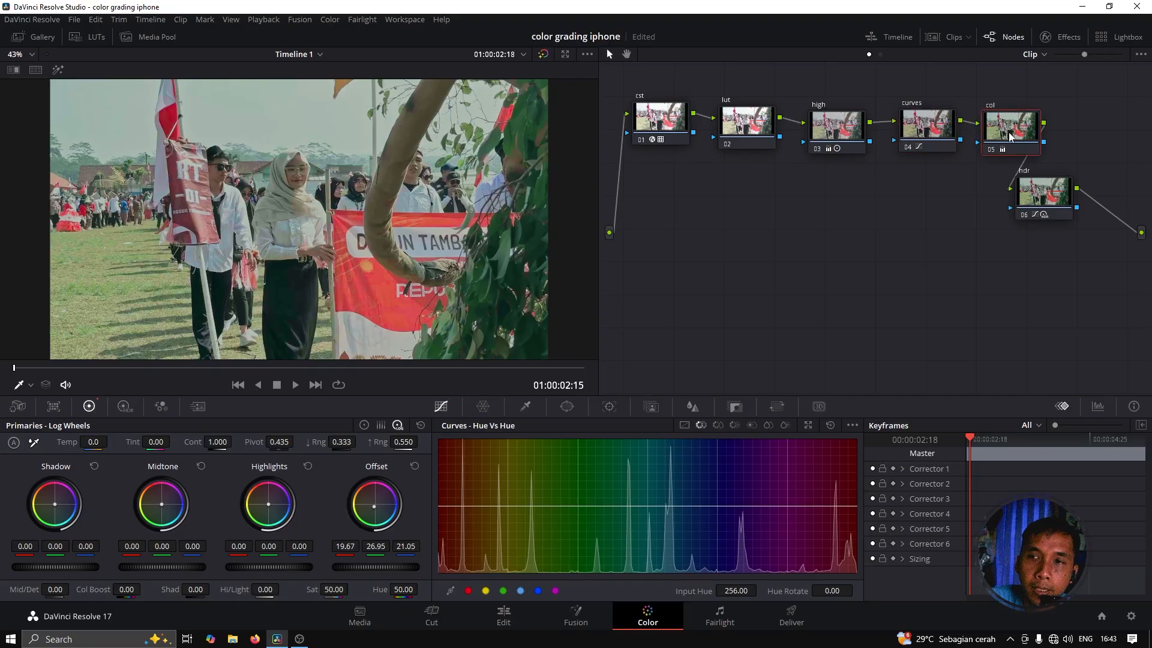
pyautogui.click(415, 467)
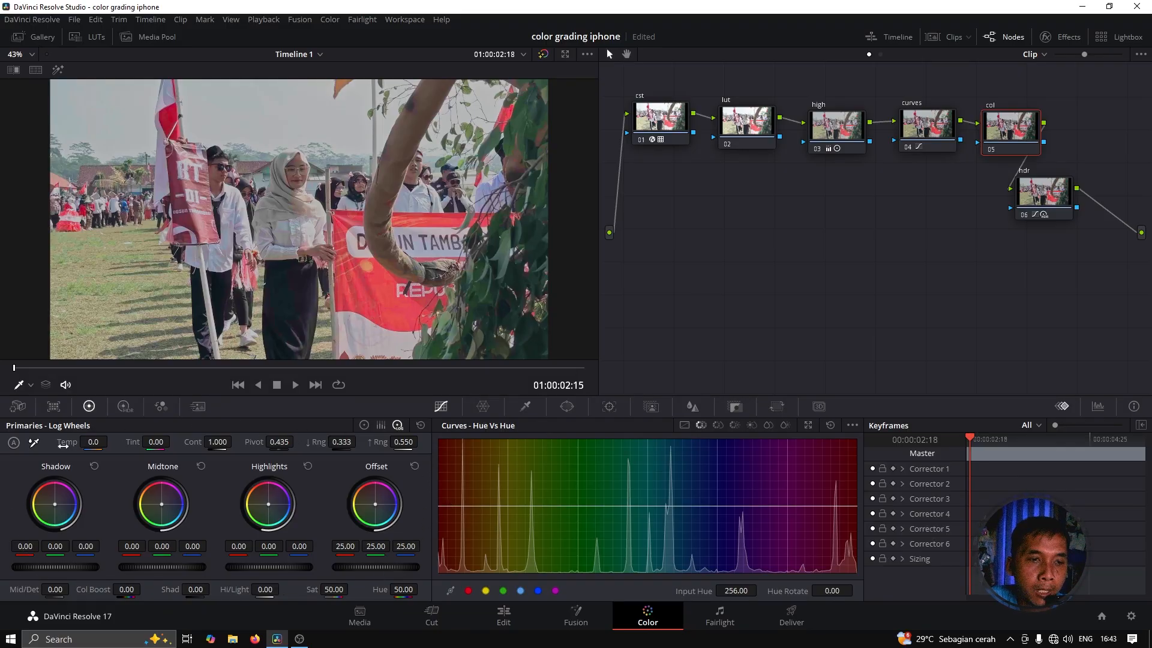
# Look through the hue and saturation curve modes for the col node, return to Hue Vs Hue, and show the HDR color wheels
pyautogui.click(718, 425)
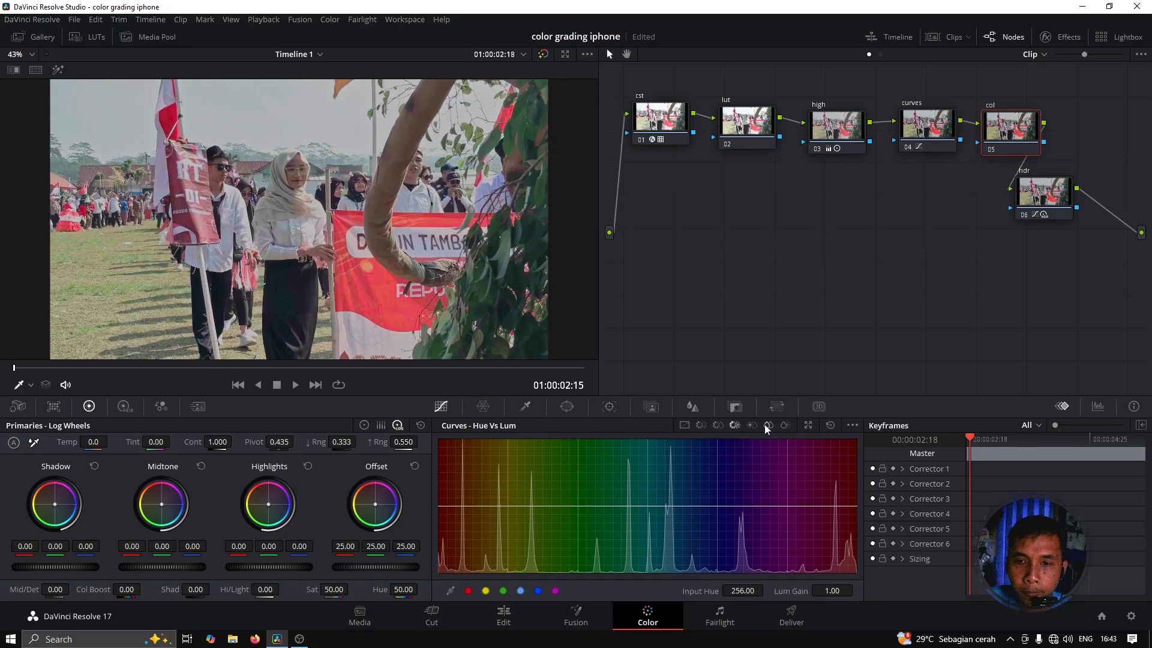
pyautogui.click(783, 425)
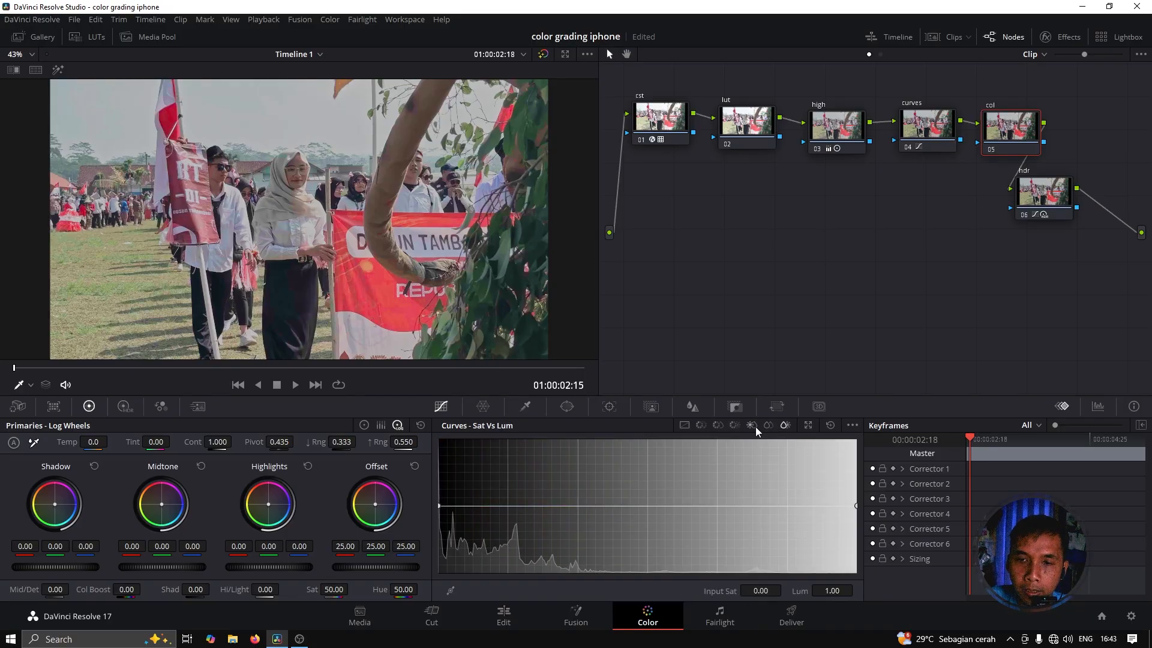
pyautogui.click(751, 425)
pyautogui.click(734, 425)
pyautogui.click(718, 425)
pyautogui.click(701, 426)
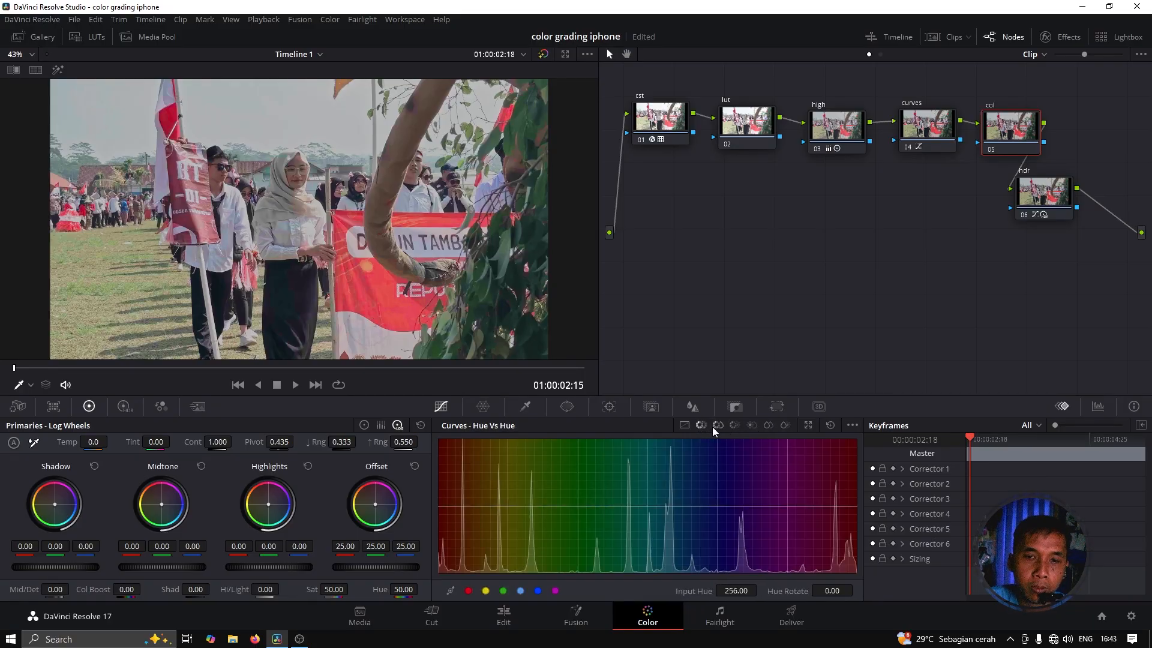
pyautogui.click(717, 426)
pyautogui.click(702, 426)
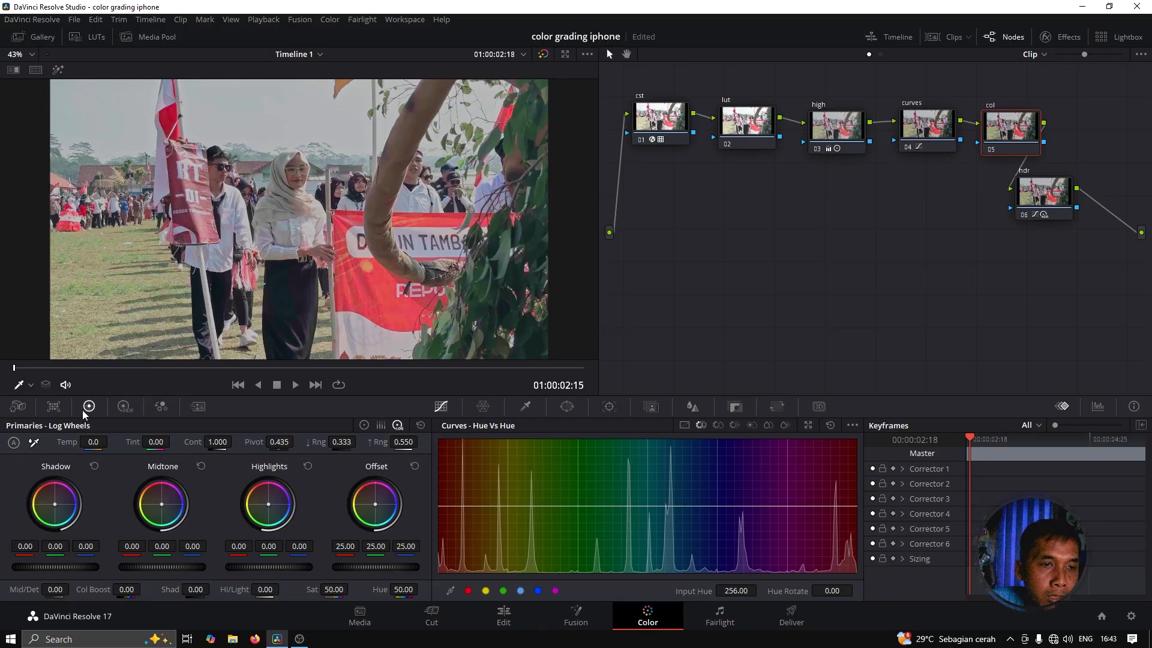
pyautogui.click(125, 408)
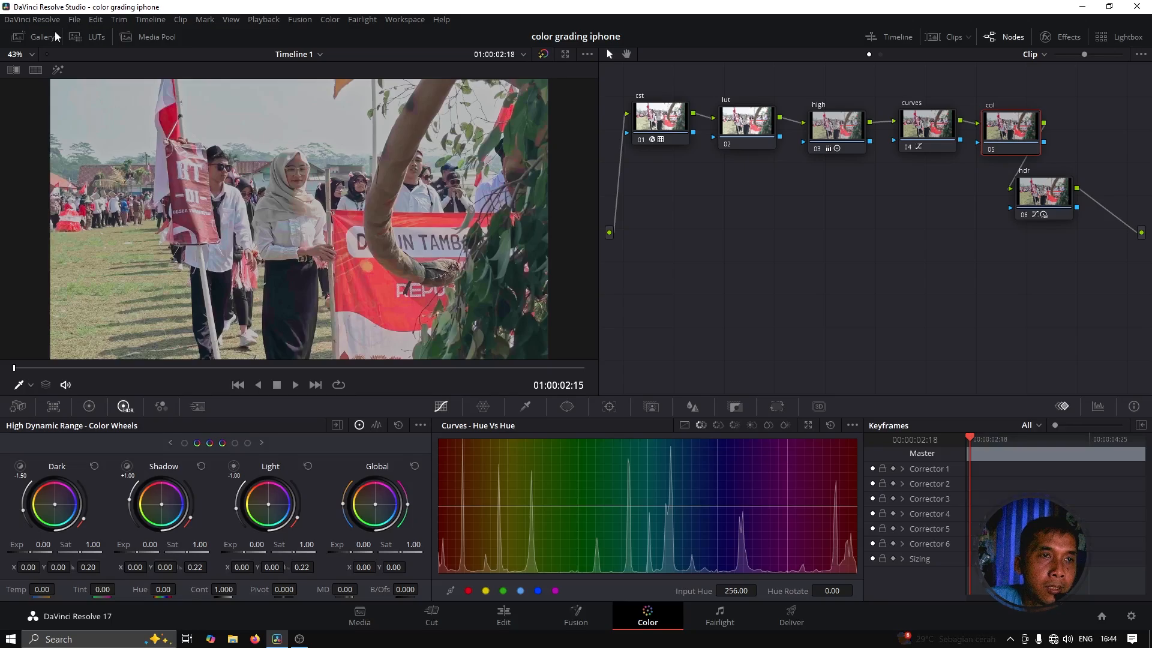
# Show the clip thumbnails and Gallery, and apply the grade from still 1.1.1 to the ungraded clip 03
pyautogui.click(936, 36)
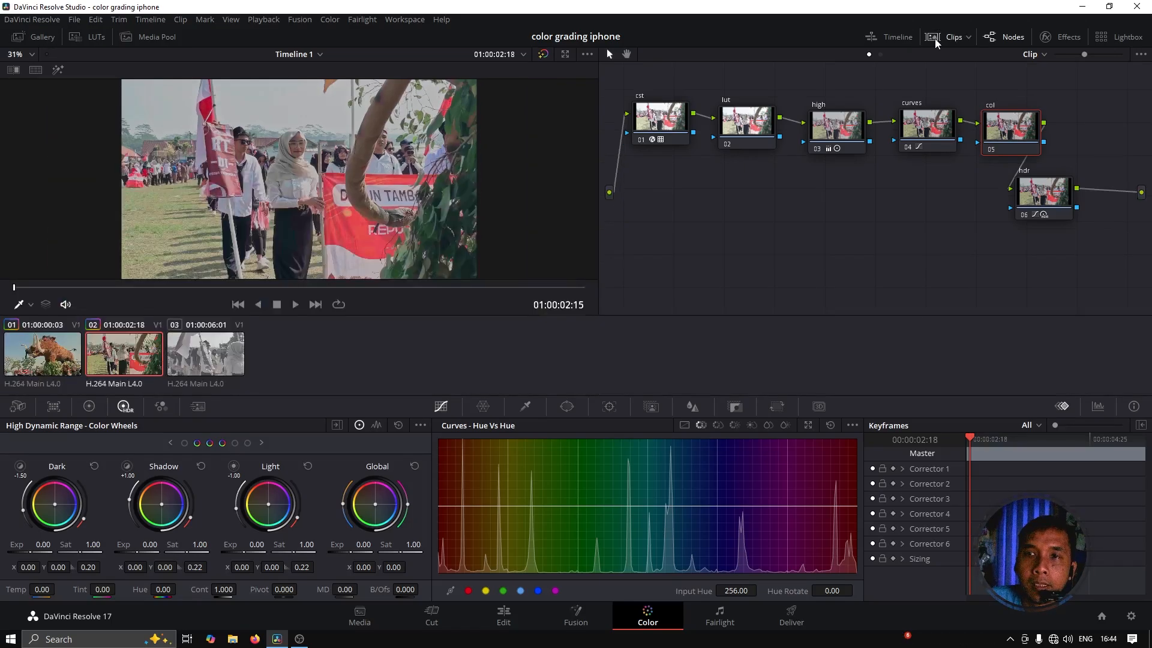
pyautogui.click(204, 353)
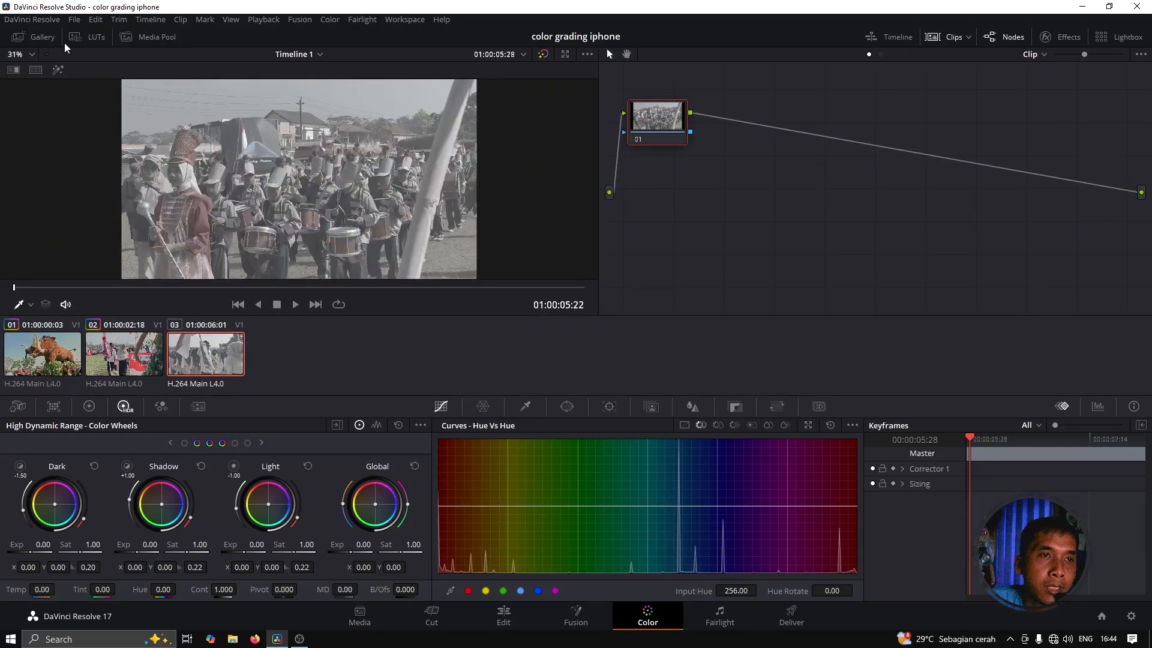
pyautogui.click(42, 36)
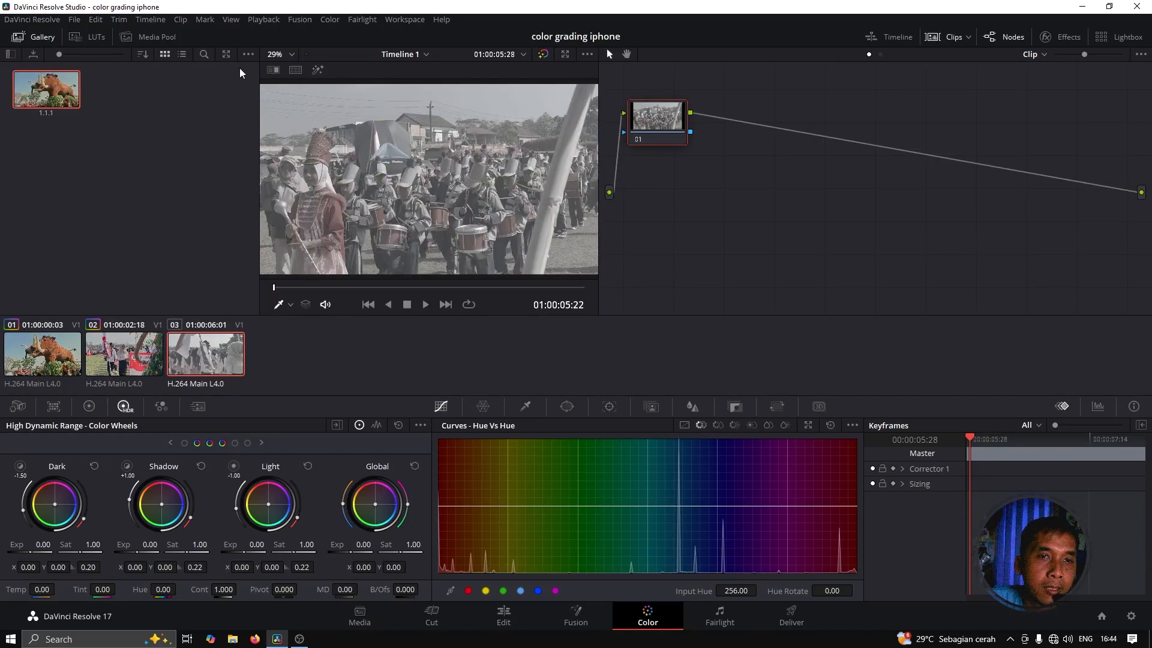
pyautogui.rightClick(55, 92)
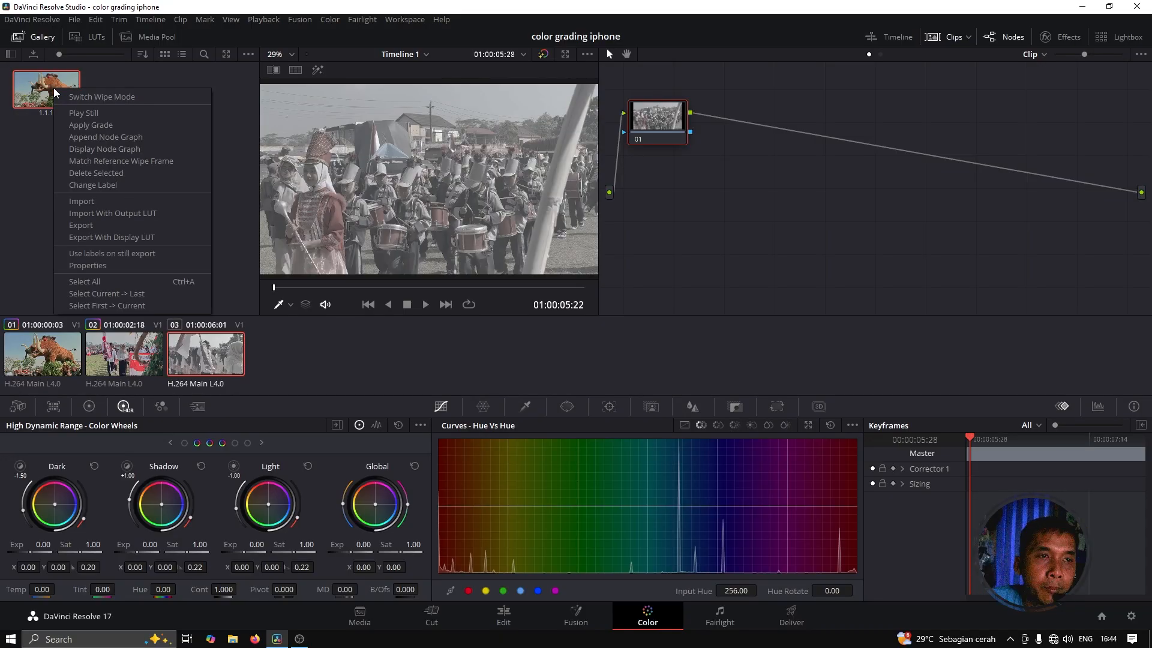
pyautogui.click(84, 125)
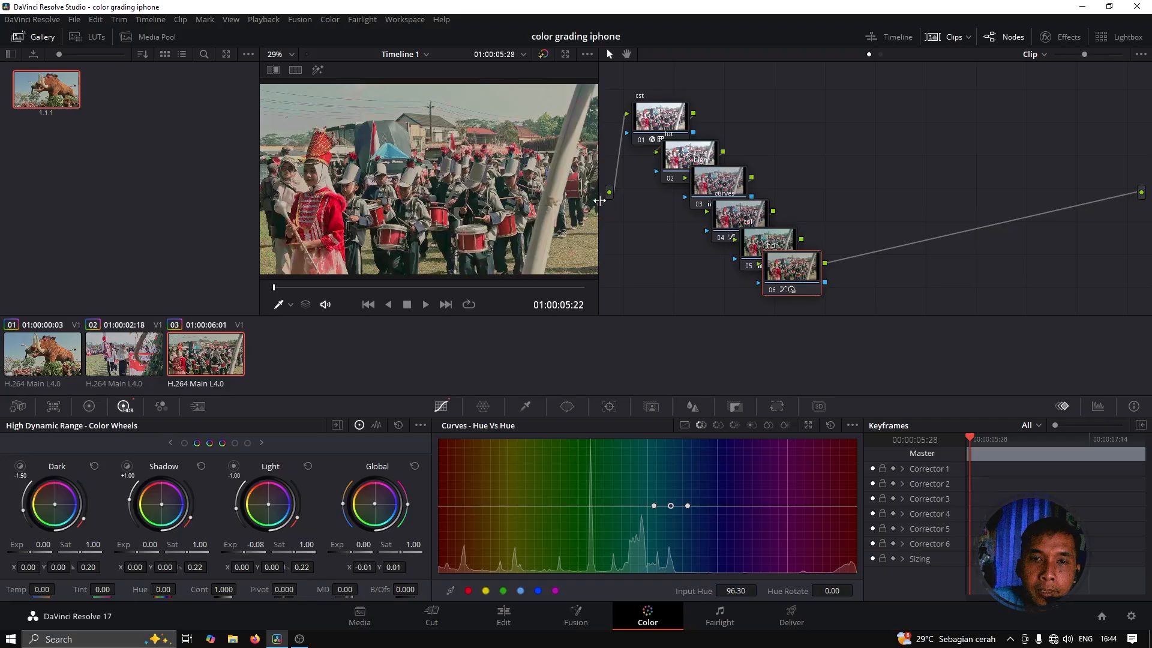
# Narrow the node area and arrange clip 03's nodes in two rows, with cst, lut and high above curves, col and hdr
pyautogui.moveTo(600, 200); pyautogui.dragTo(809, 198)
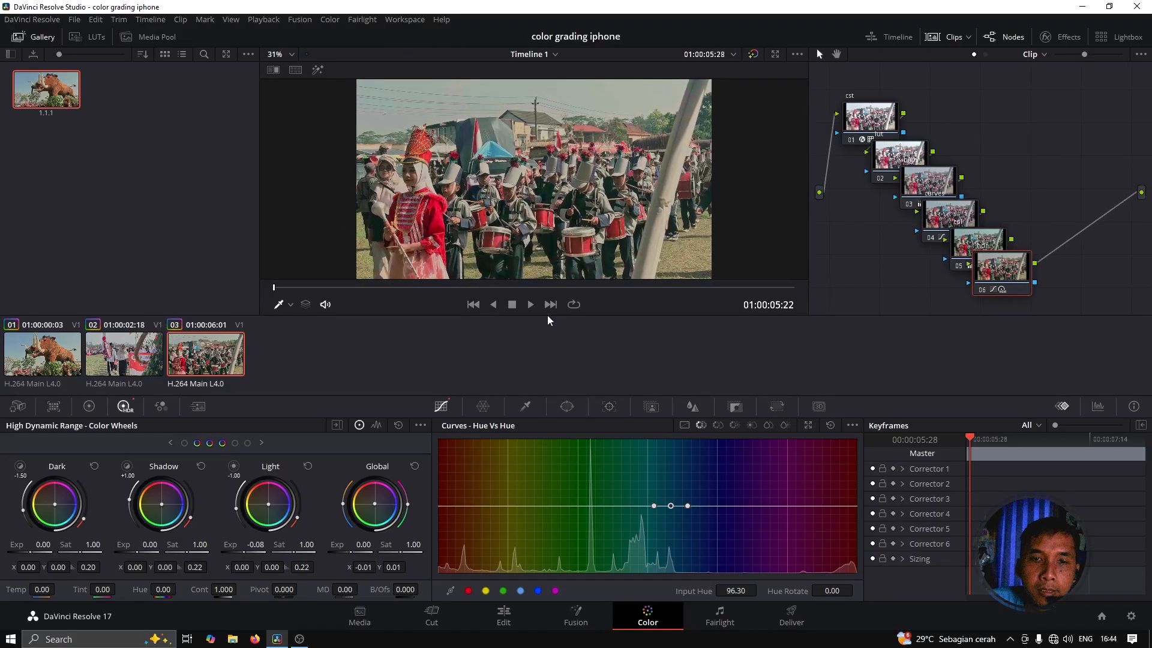
pyautogui.scroll(-1, 520, 181)
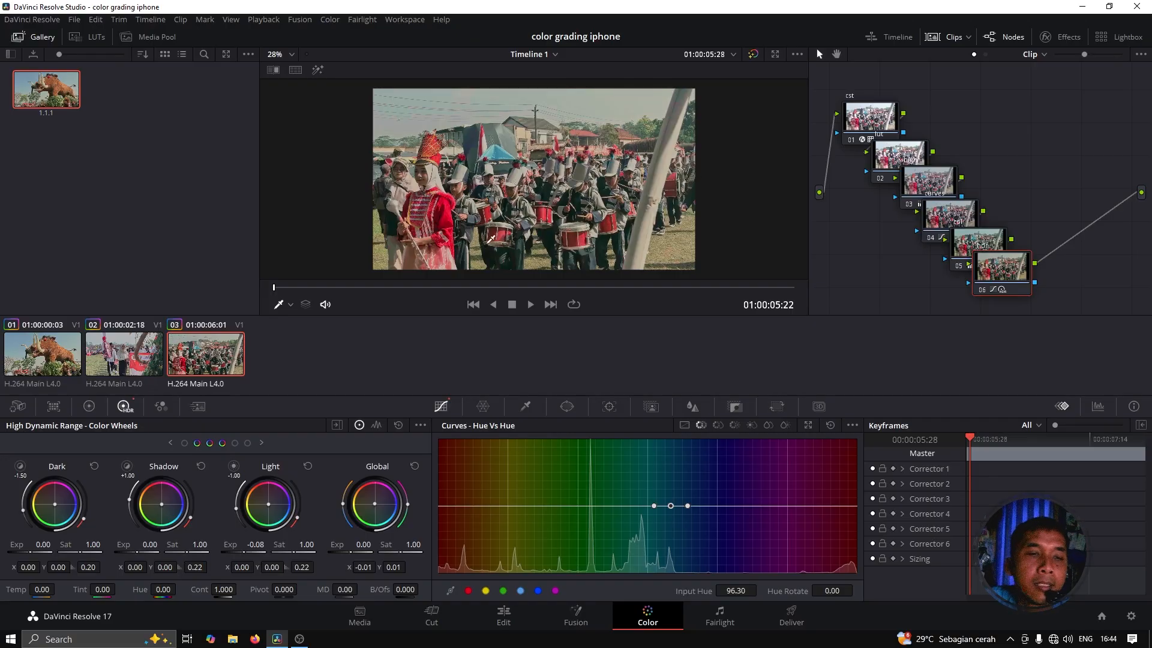
pyautogui.moveTo(869, 121); pyautogui.dragTo(855, 108)
pyautogui.moveTo(904, 168); pyautogui.dragTo(931, 123)
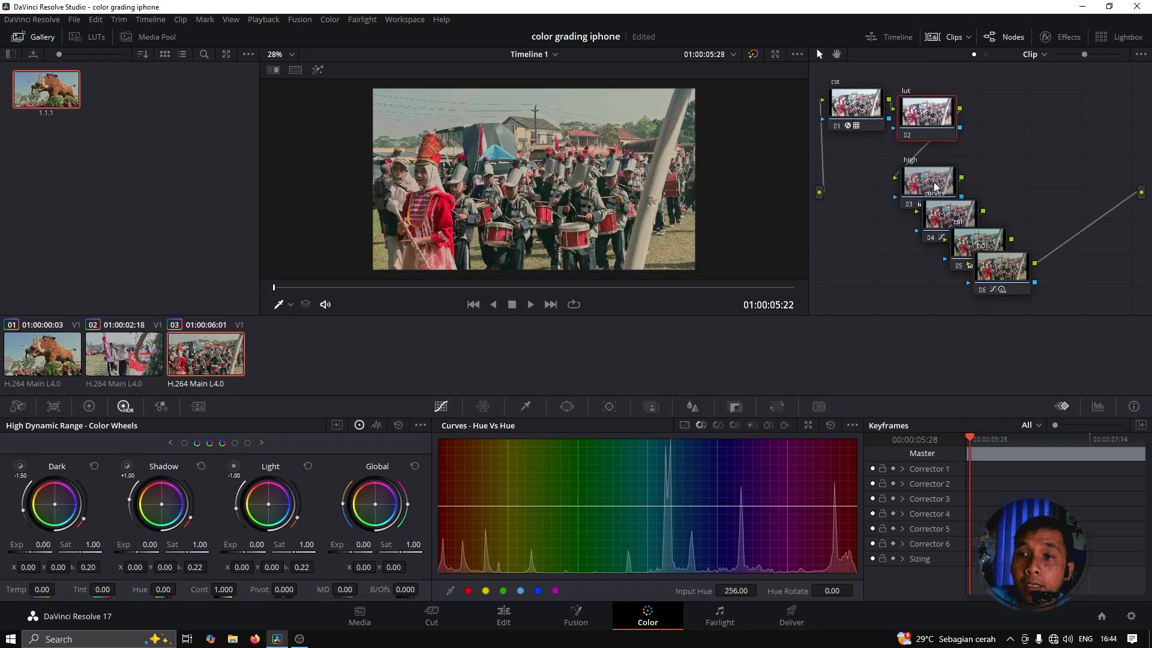
pyautogui.moveTo(935, 186); pyautogui.dragTo(1028, 120)
pyautogui.moveTo(960, 216); pyautogui.dragTo(871, 186)
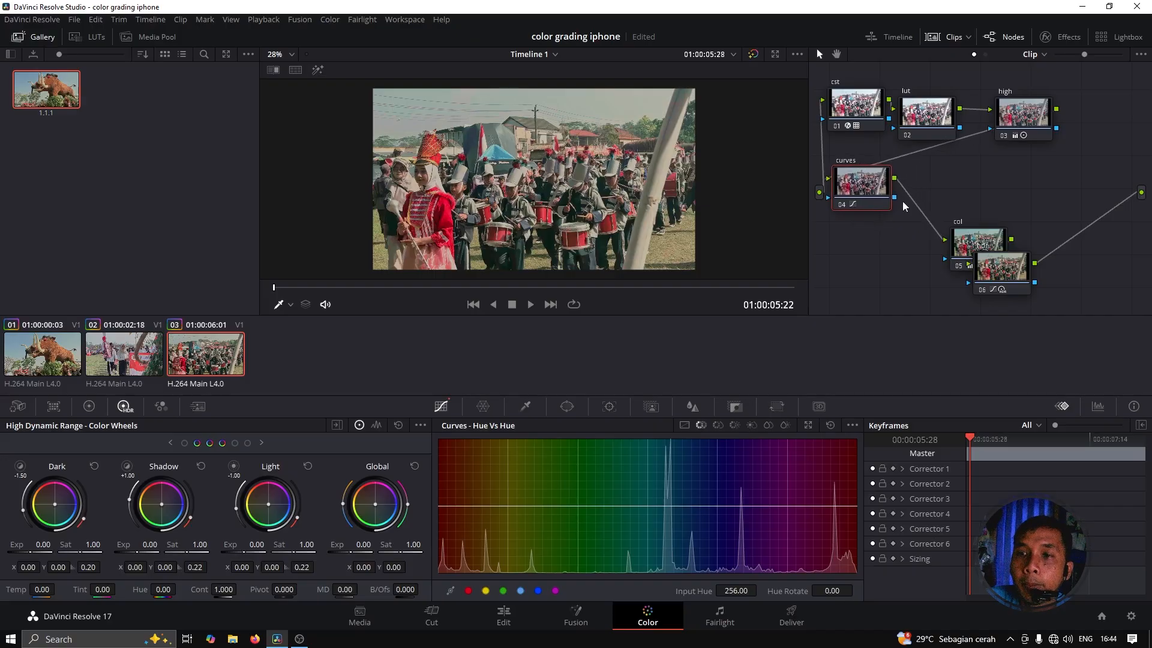
pyautogui.moveTo(978, 244); pyautogui.dragTo(943, 184)
pyautogui.moveTo(1015, 266); pyautogui.dragTo(1041, 179)
pyautogui.moveTo(946, 126); pyautogui.dragTo(956, 117)
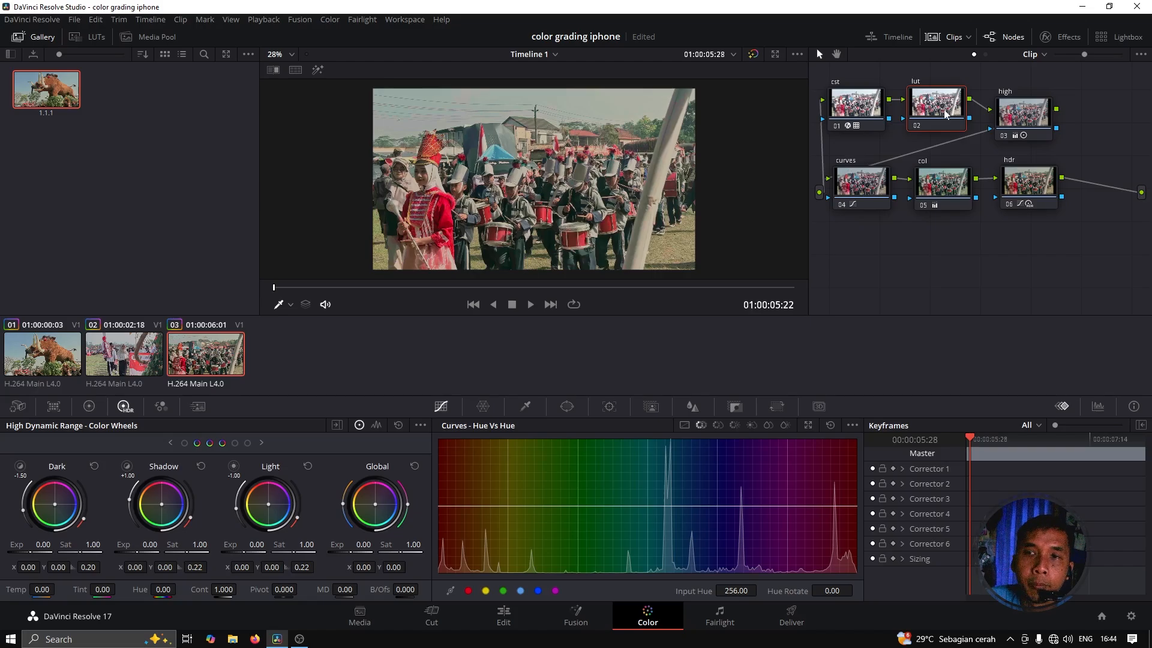
pyautogui.click(96, 37)
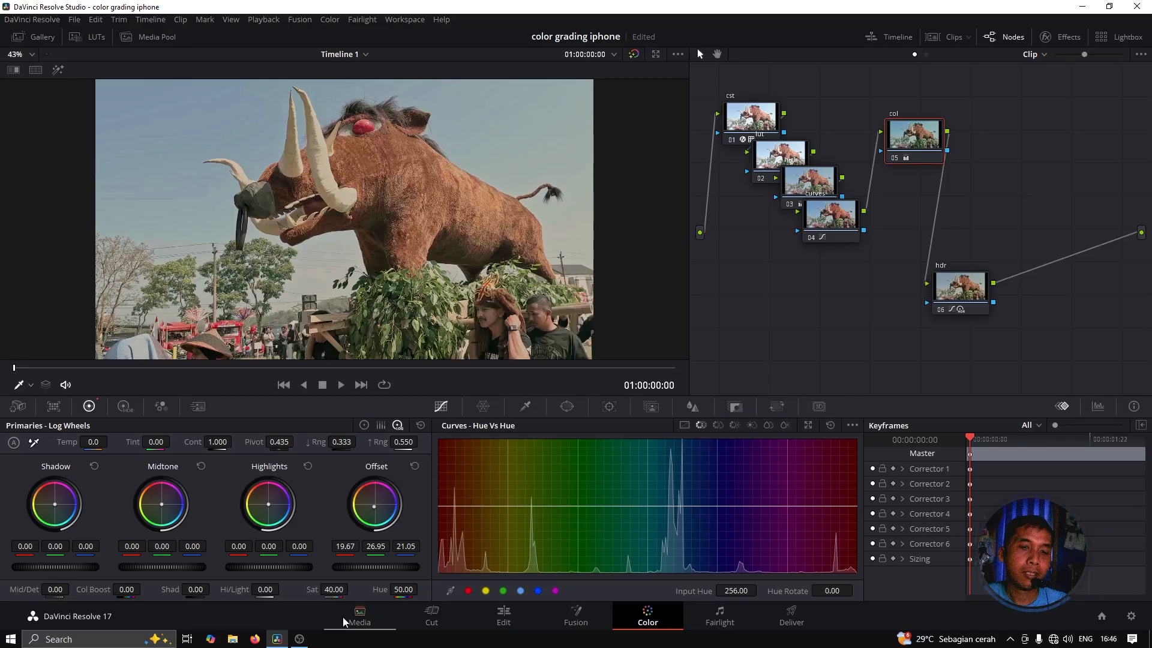
pyautogui.moveTo(303, 642)
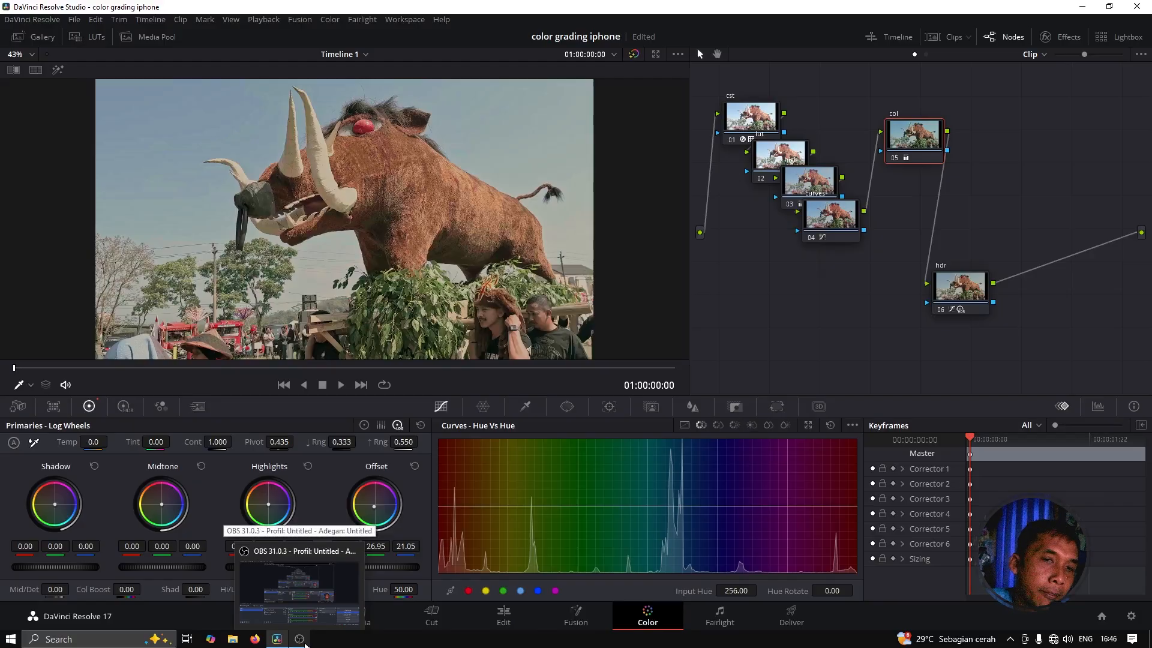